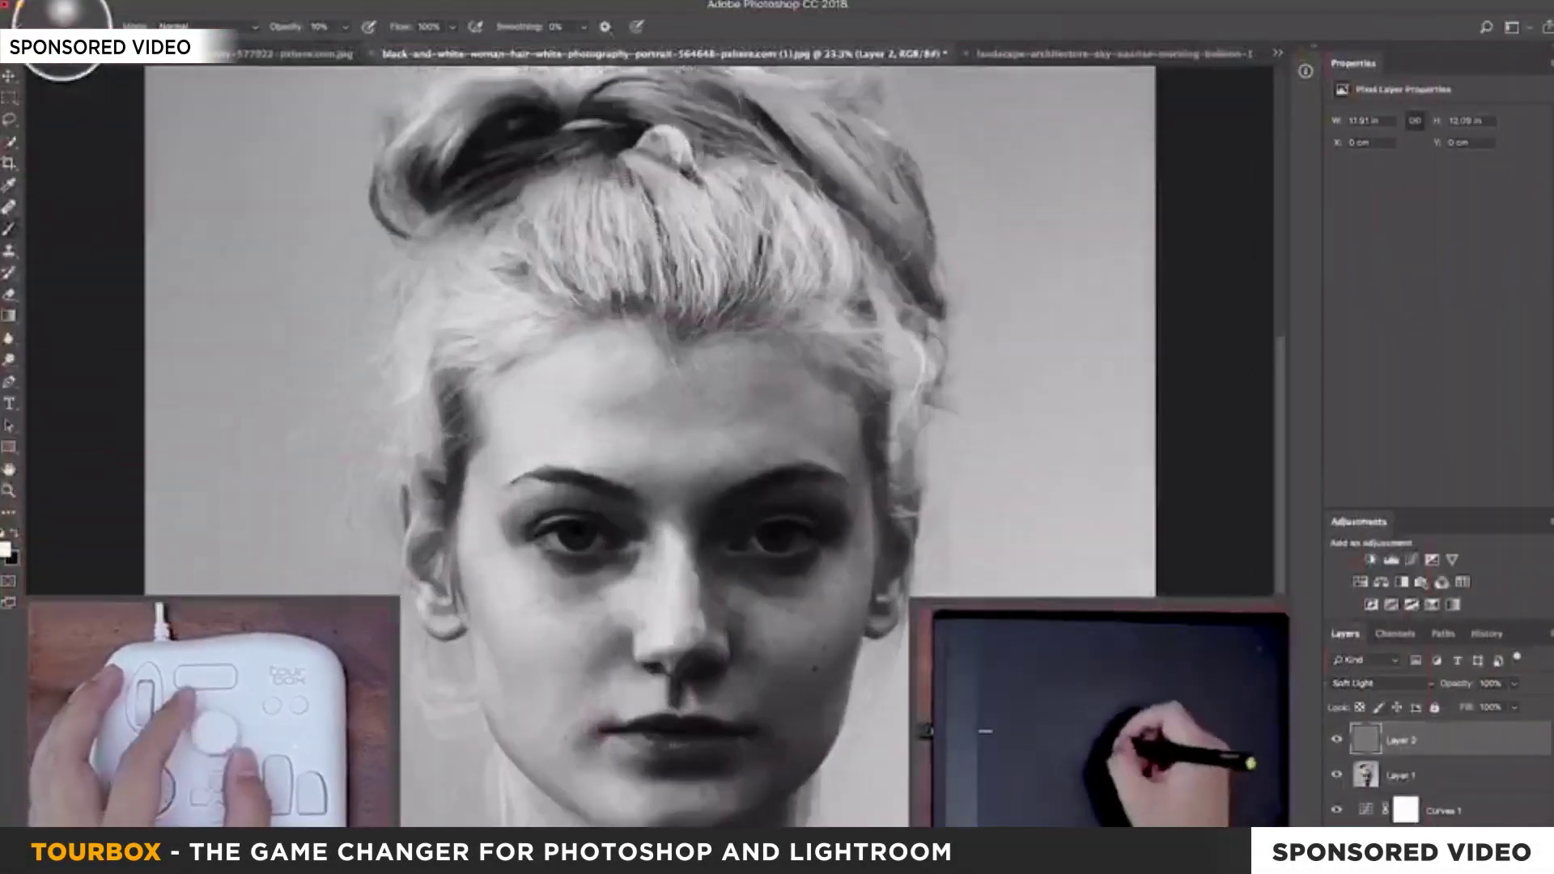
# Set the brush size to about 700 for dodging and burning the face
pyautogui.scroll(-2, 590, 559)
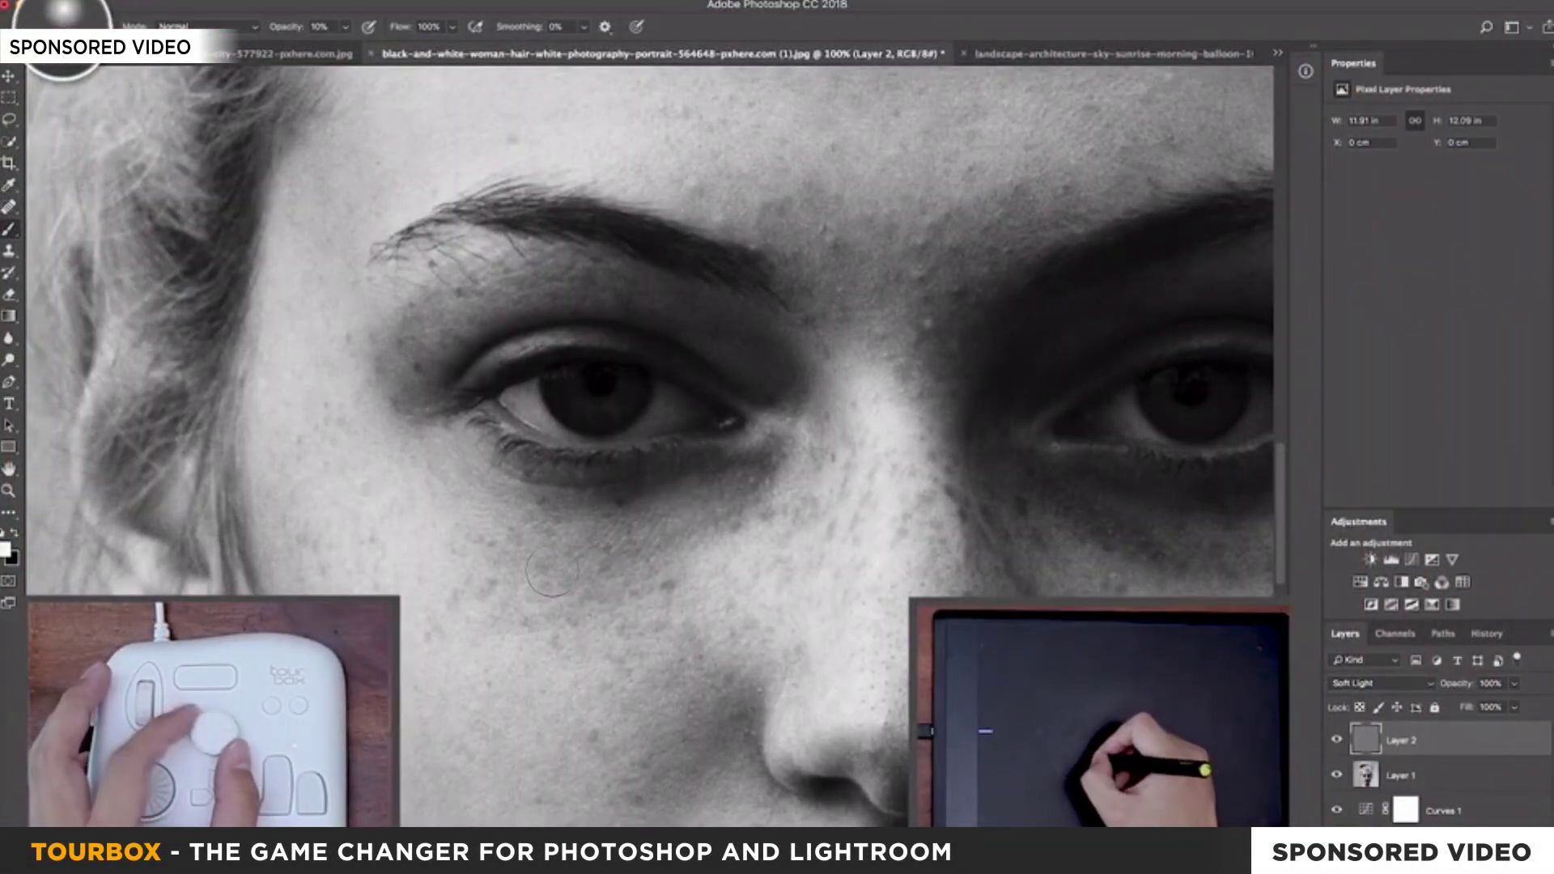
pyautogui.scroll(-3, 590, 559)
pyautogui.scroll(1, 657, 451)
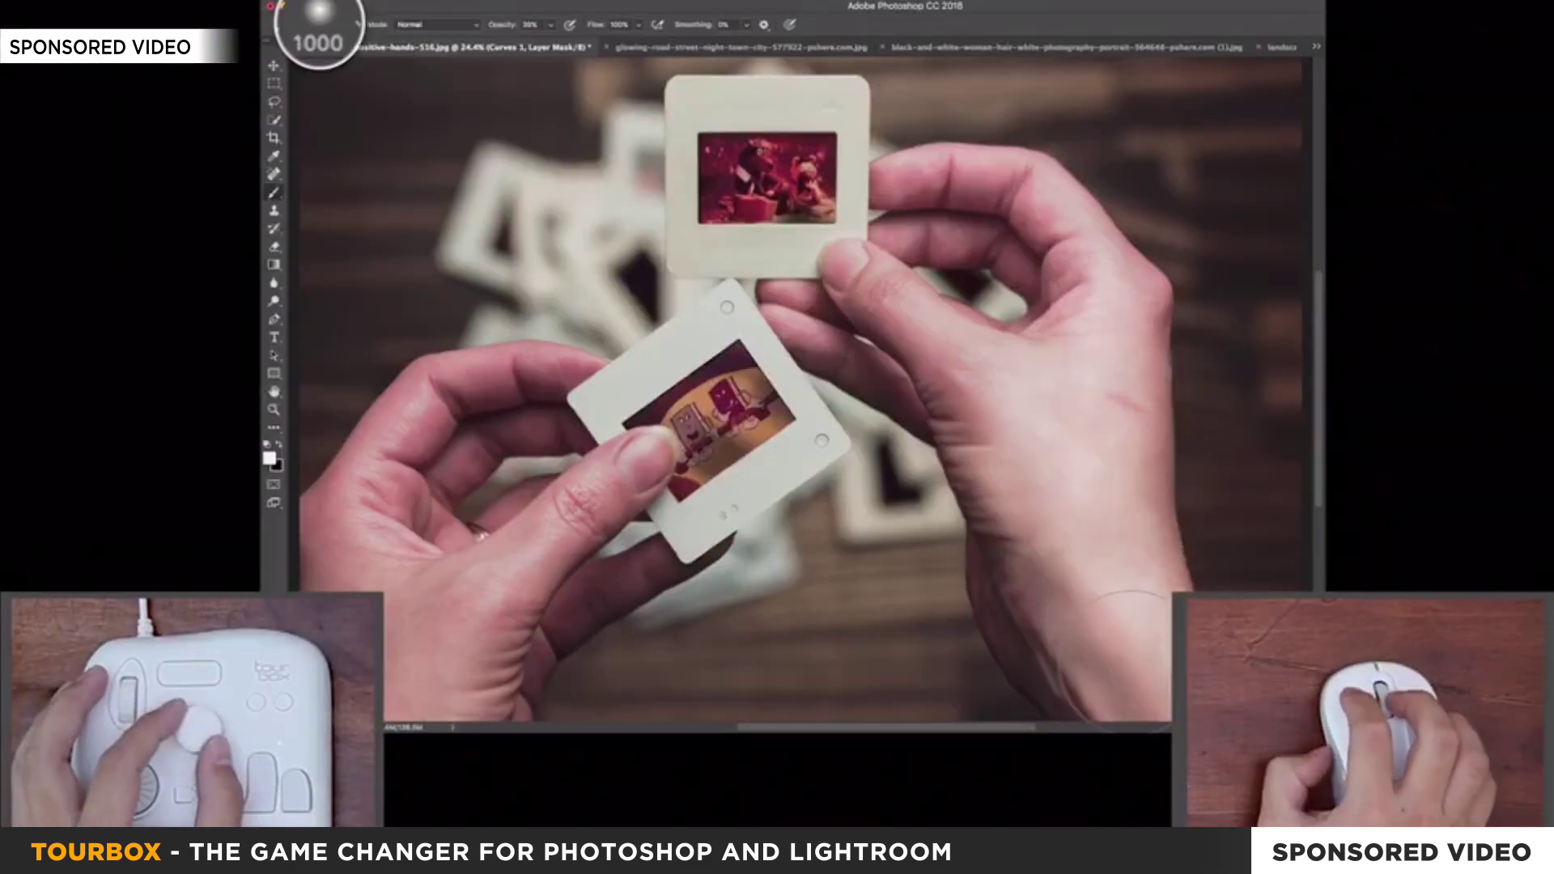
pyautogui.press('[')
pyautogui.press('[')
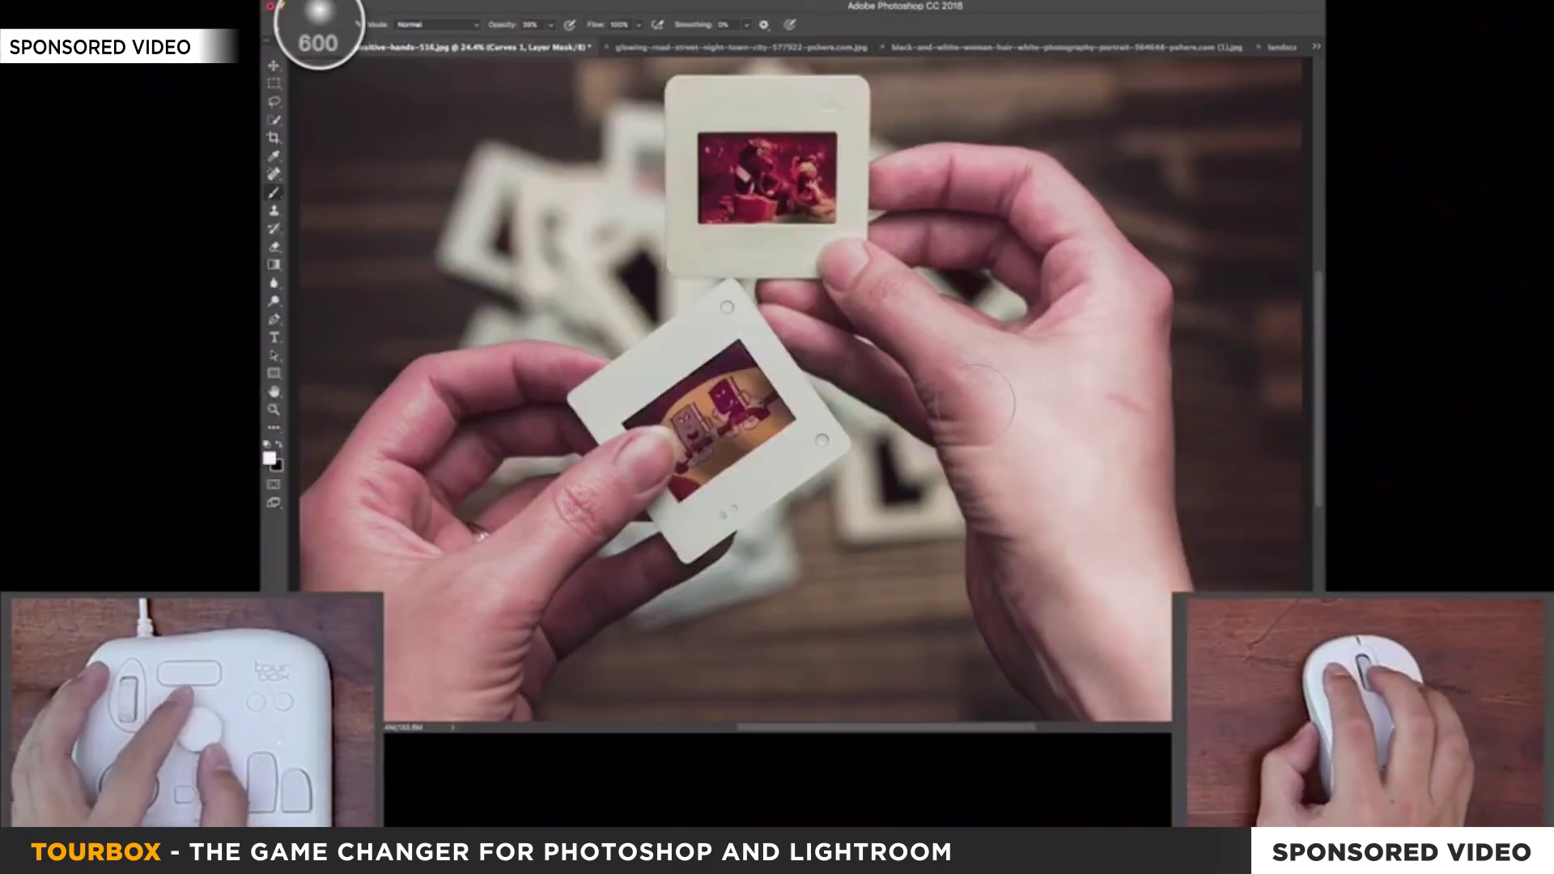
pyautogui.press('[')
pyautogui.press('[')
pyautogui.press('[')
pyautogui.press(']')
pyautogui.press(']')
pyautogui.press(']')
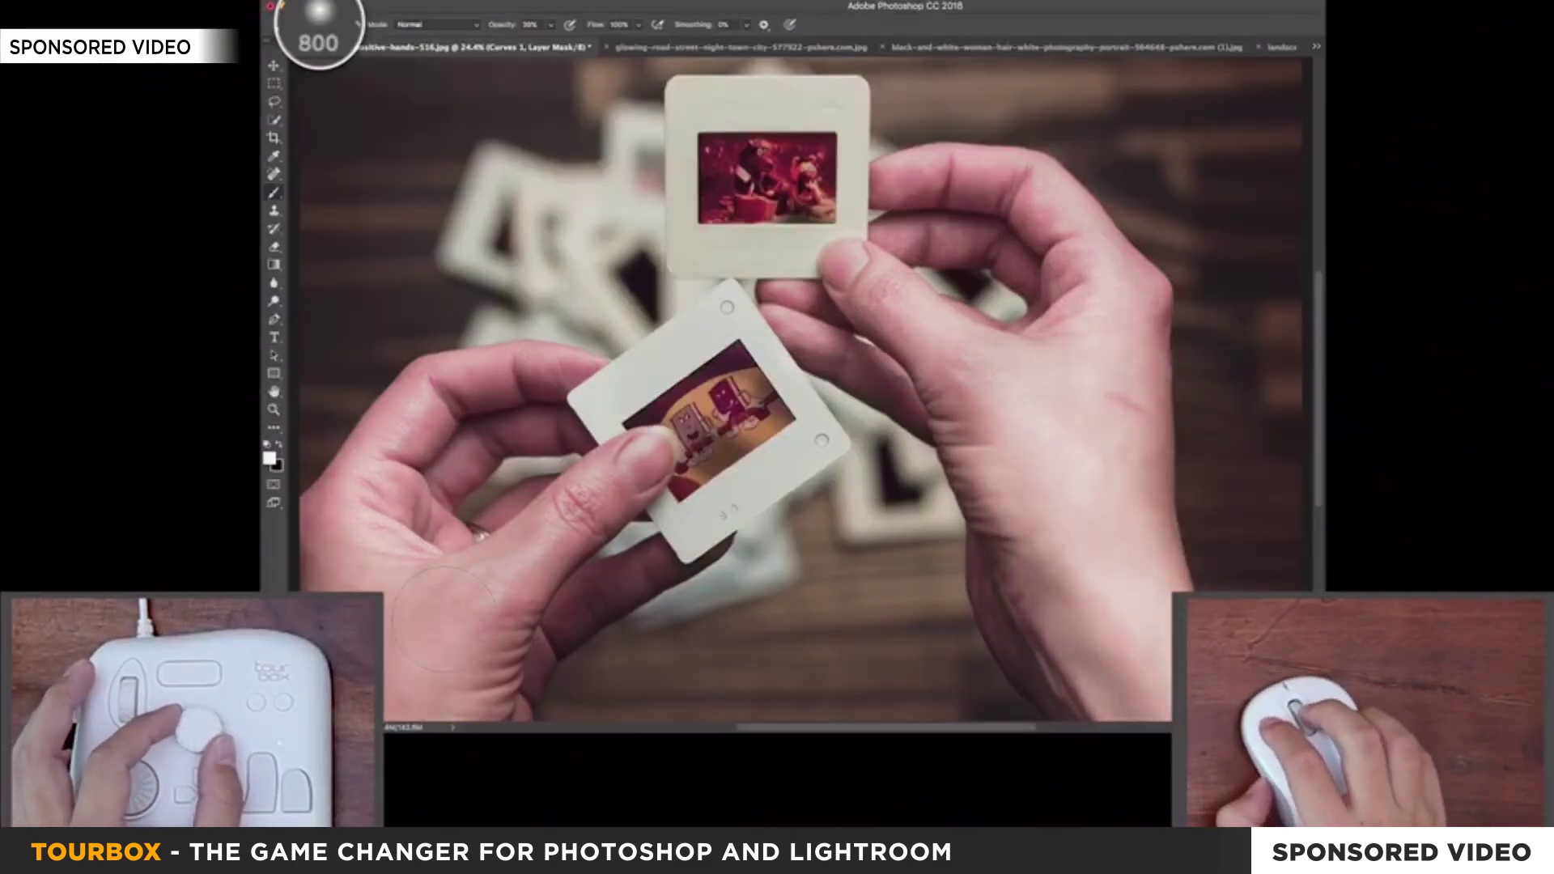
pyautogui.press('[')
pyautogui.press('[')
pyautogui.press('[')
pyautogui.press(']')
pyautogui.press(']')
pyautogui.press(']')
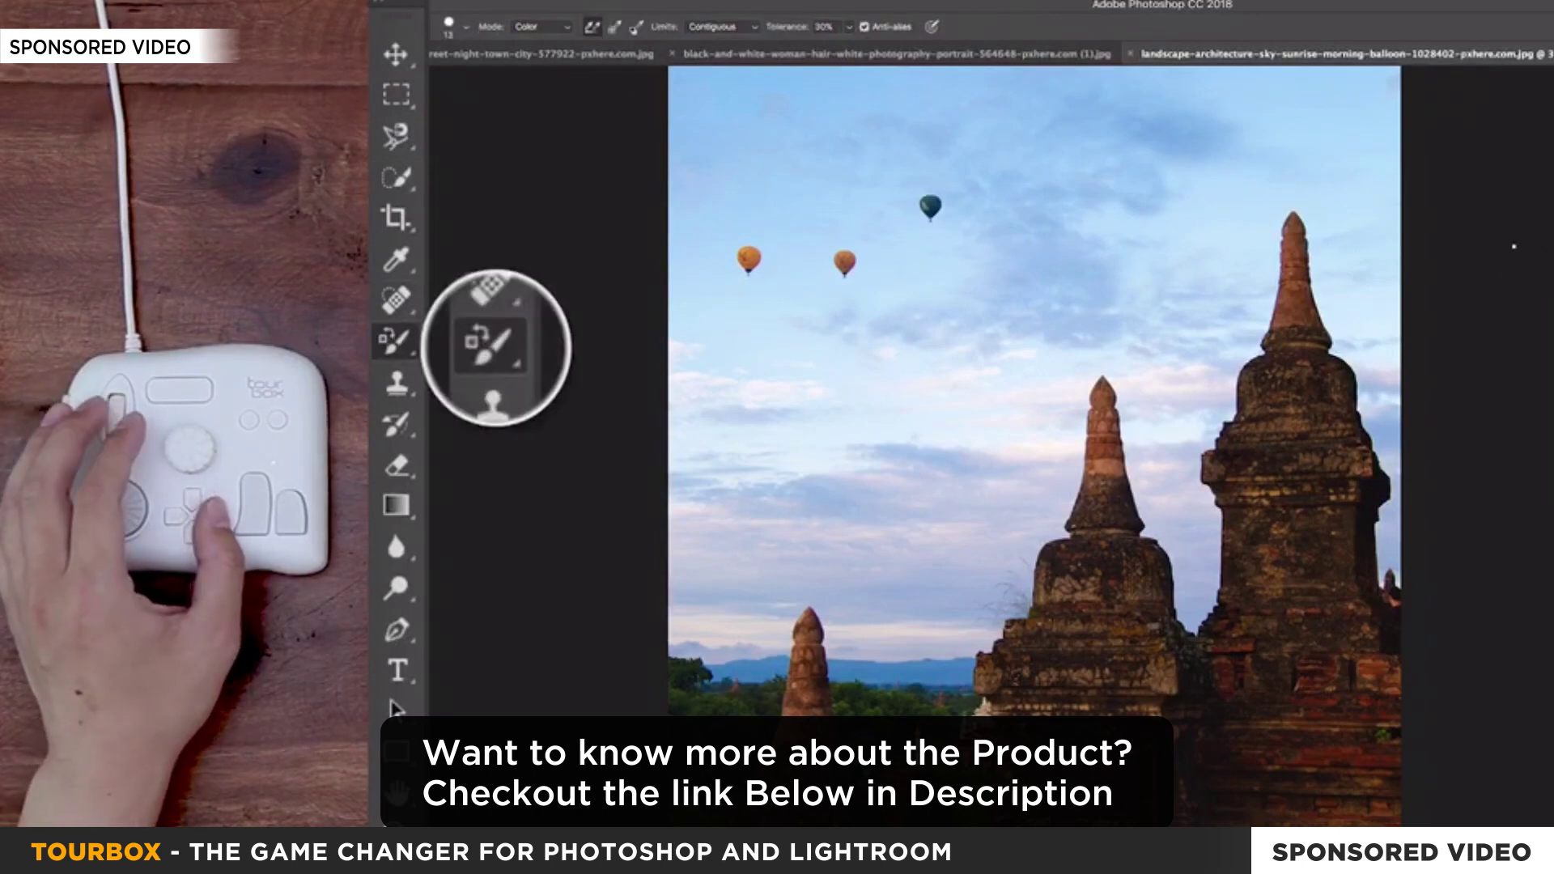
# Paint a faint 10%-opacity stroke under the eye with swapped colours on the Soft Light layer
pyautogui.press('m')
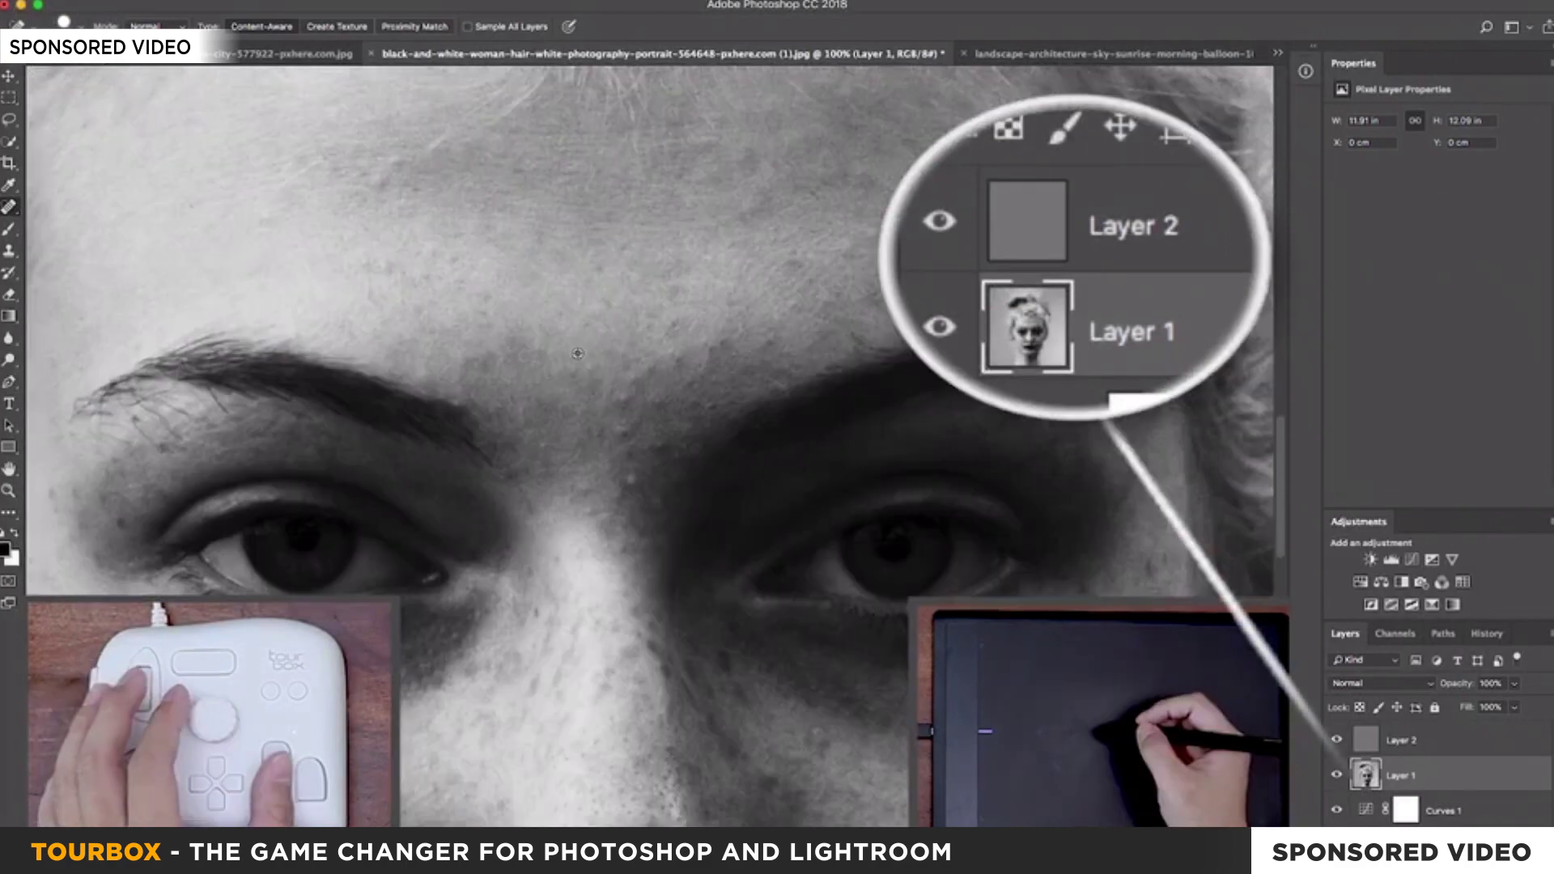
pyautogui.press('b')
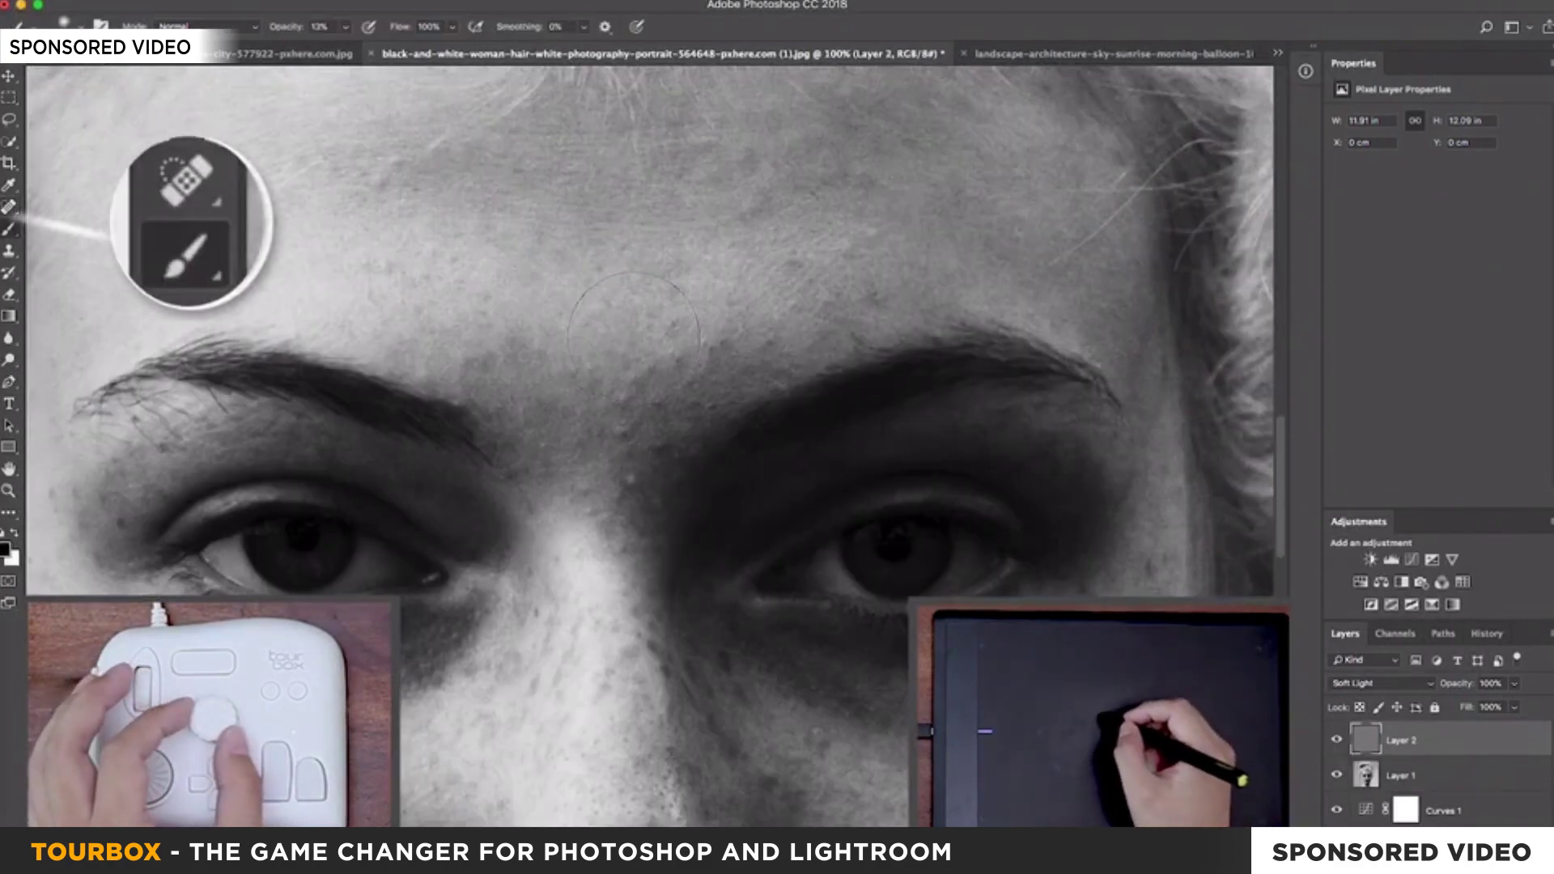
pyautogui.press('x')
pyautogui.press('1')
pyautogui.moveTo(634, 335); pyautogui.dragTo(591, 492)
pyautogui.moveTo(685, 479); pyautogui.dragTo(633, 541)
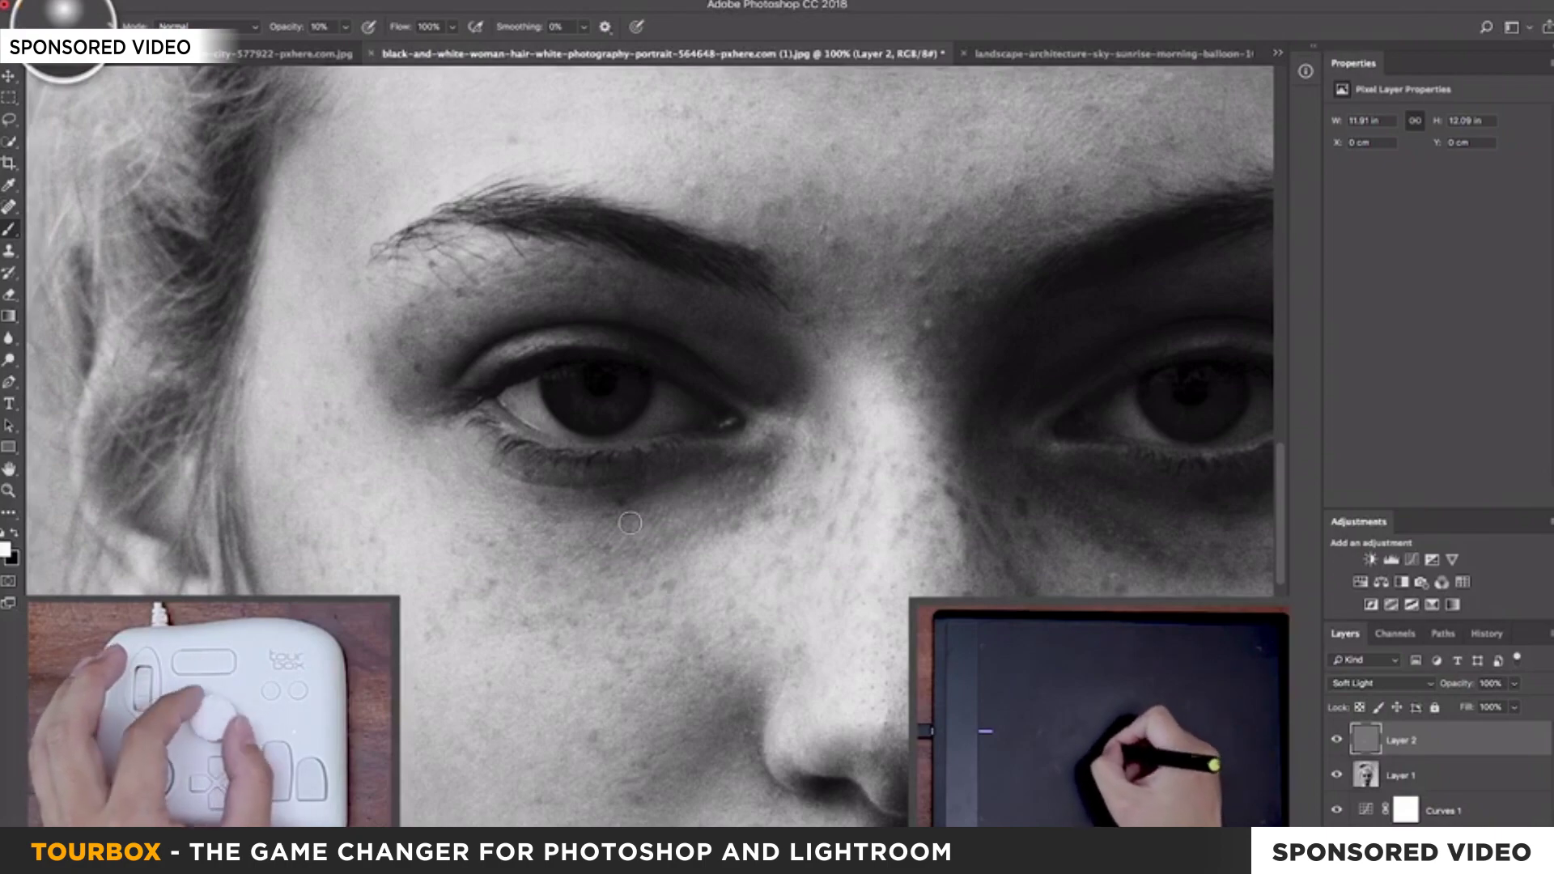
# Pan across the nose and lips, then zoom out to view the whole portrait
pyautogui.hscroll(5, 630, 523)
pyautogui.hscroll(2, 597, 516)
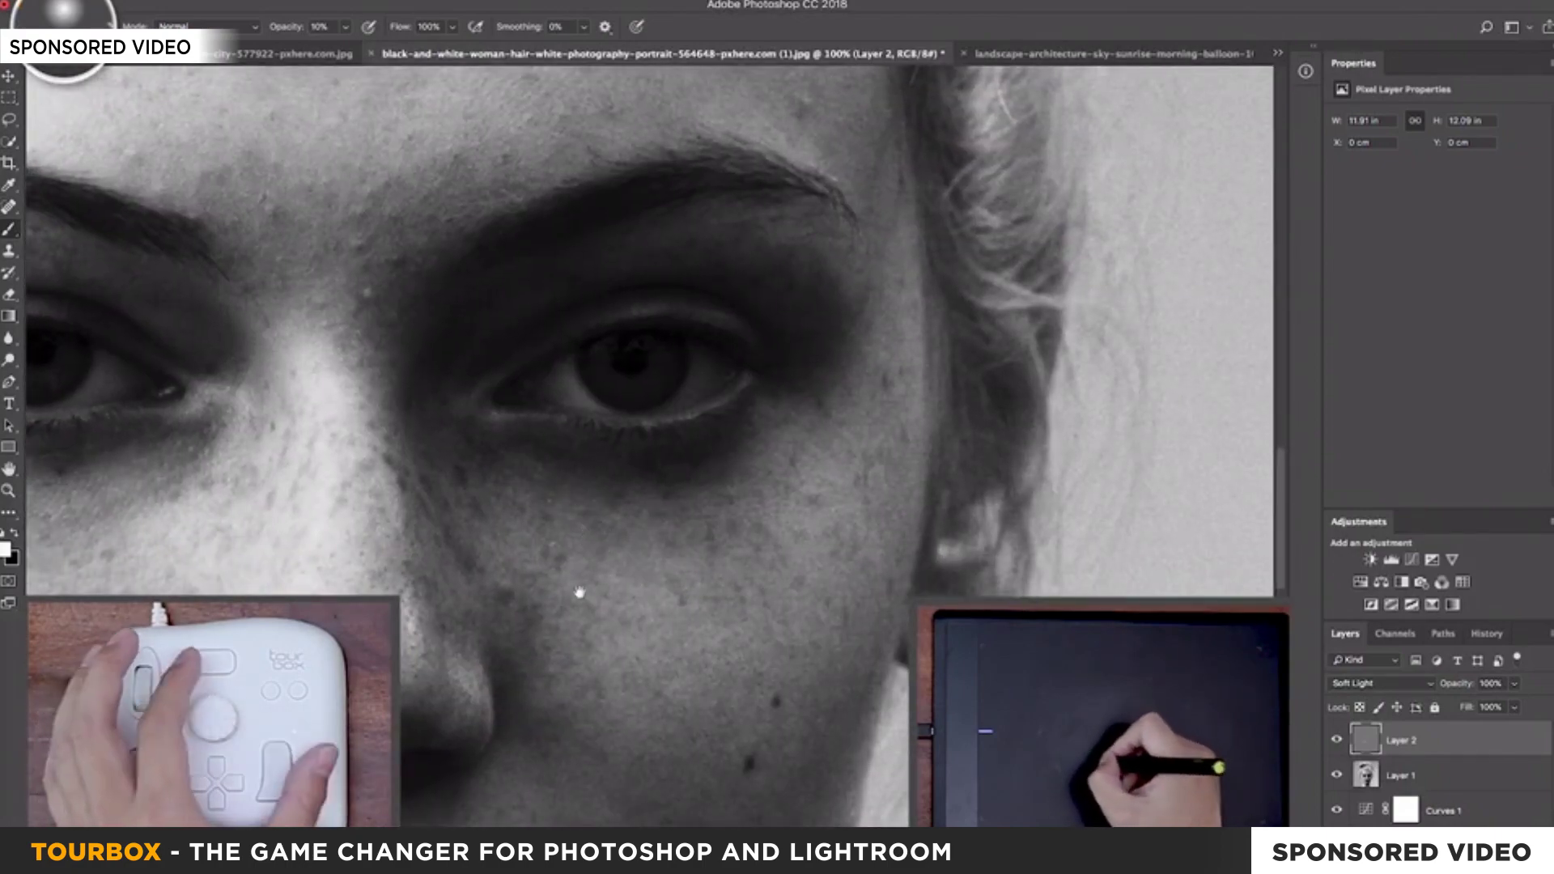
pyautogui.moveTo(580, 592); pyautogui.dragTo(729, 411)
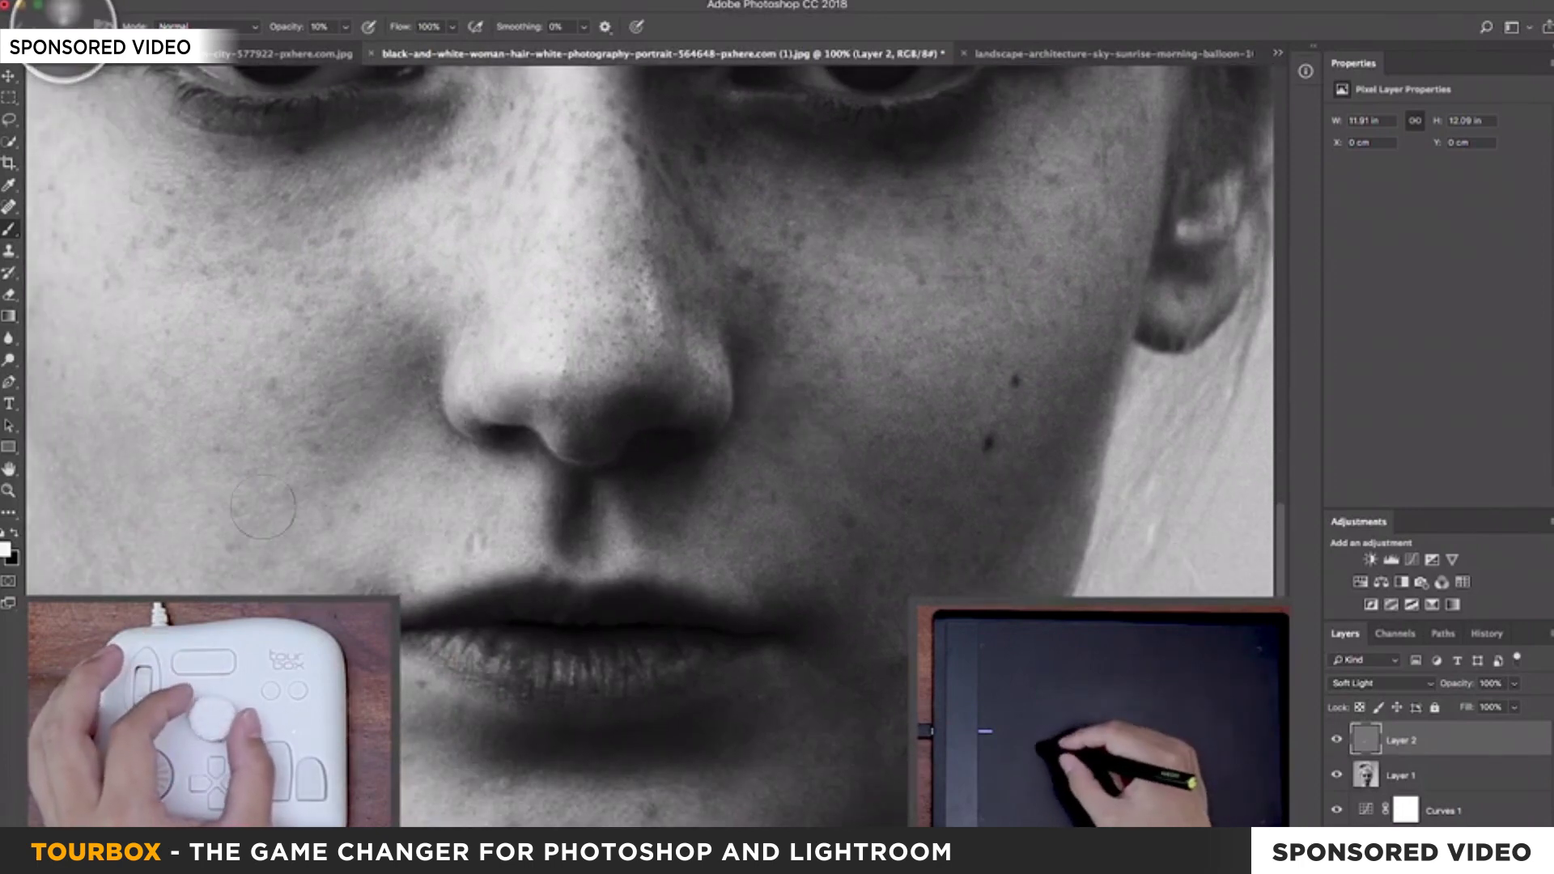
pyautogui.hotkey('ctrl', '-')
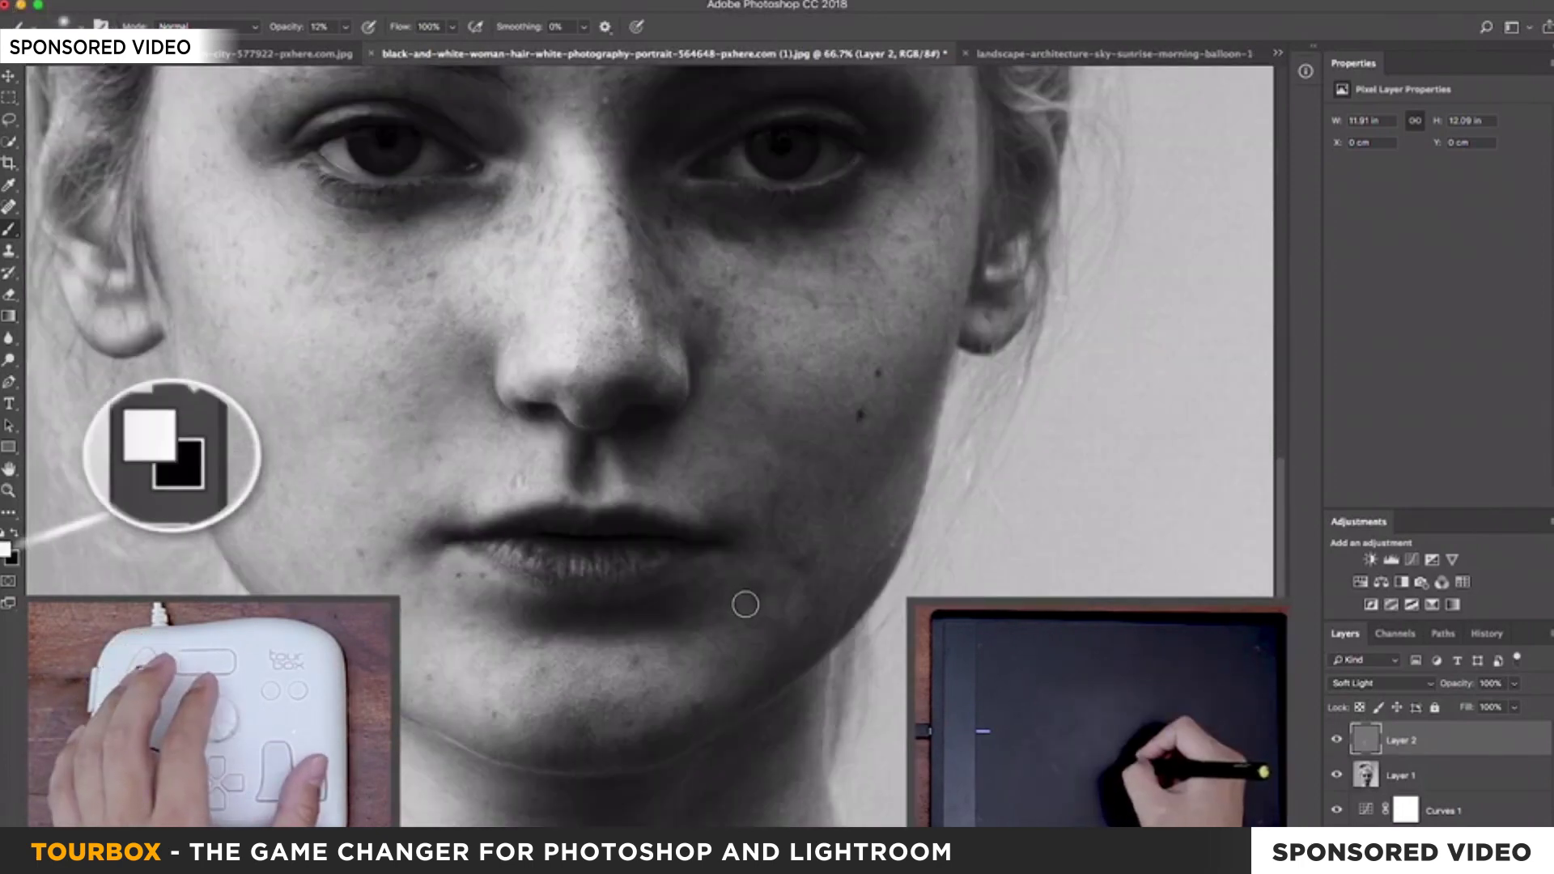
pyautogui.scroll(1, 741, 600)
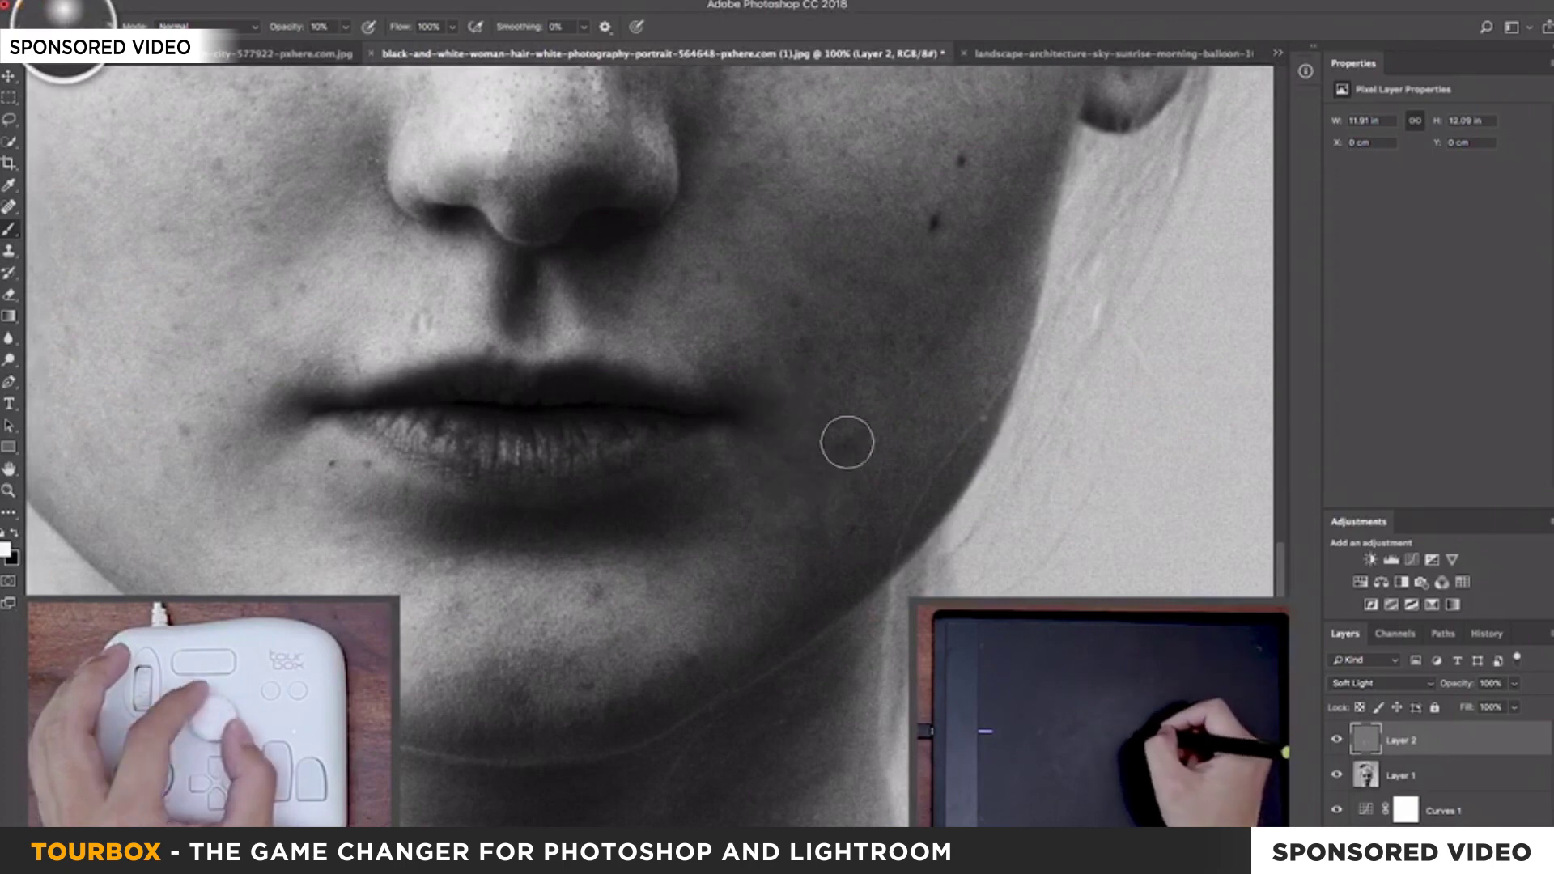
pyautogui.hotkey('ctrl', '-')
pyautogui.hotkey('ctrl', '-')
pyautogui.hotkey('ctrl', '-')
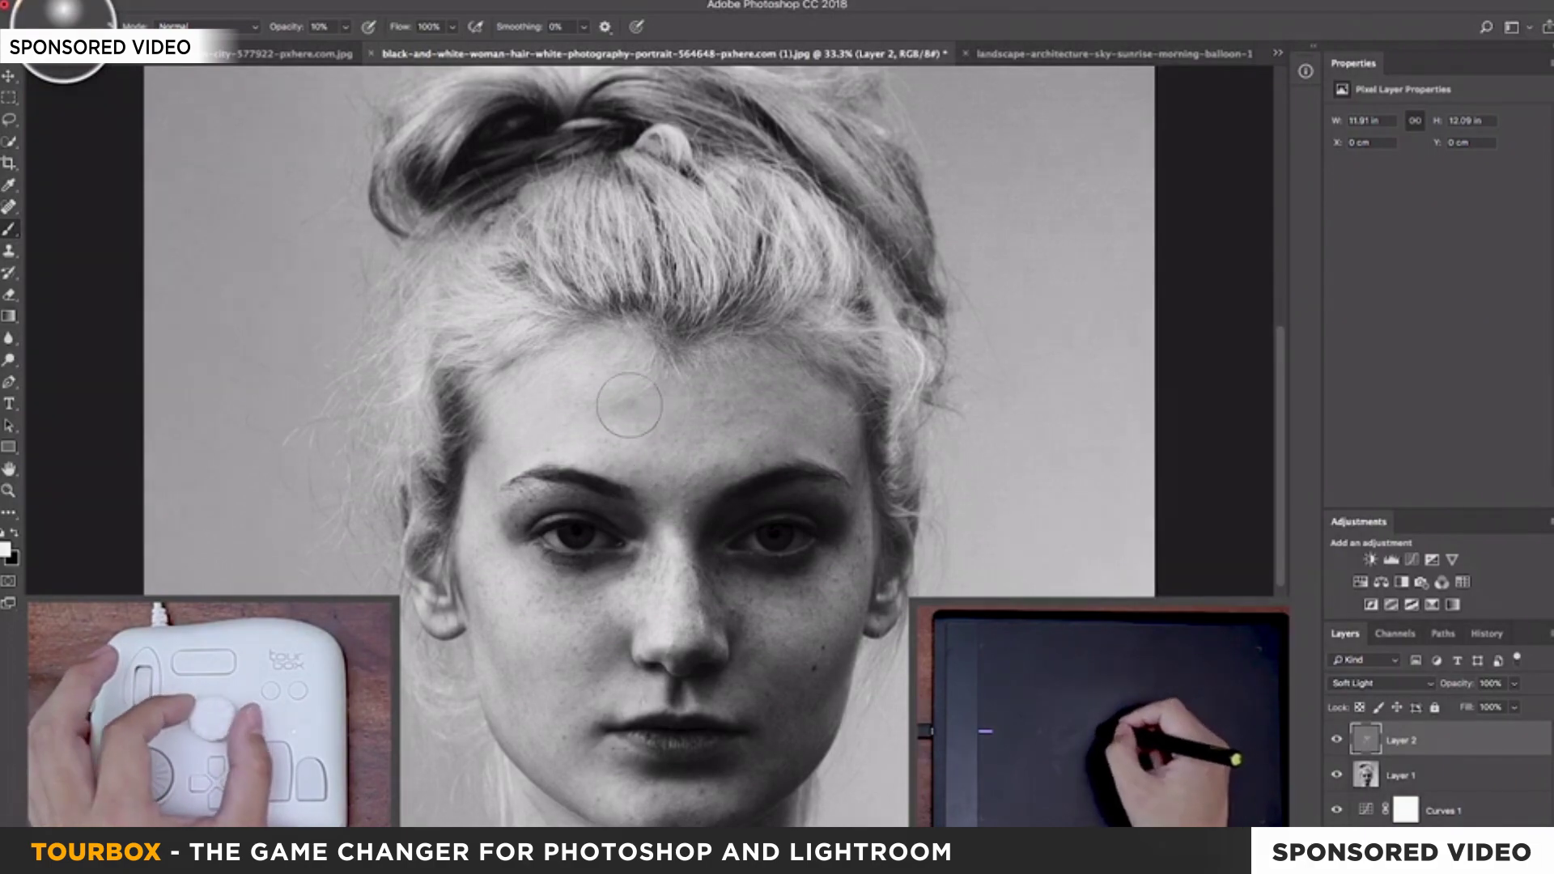
pyautogui.hotkey('ctrl', '-')
pyautogui.hotkey('ctrl', '-')
pyautogui.hotkey('ctrl', '+')
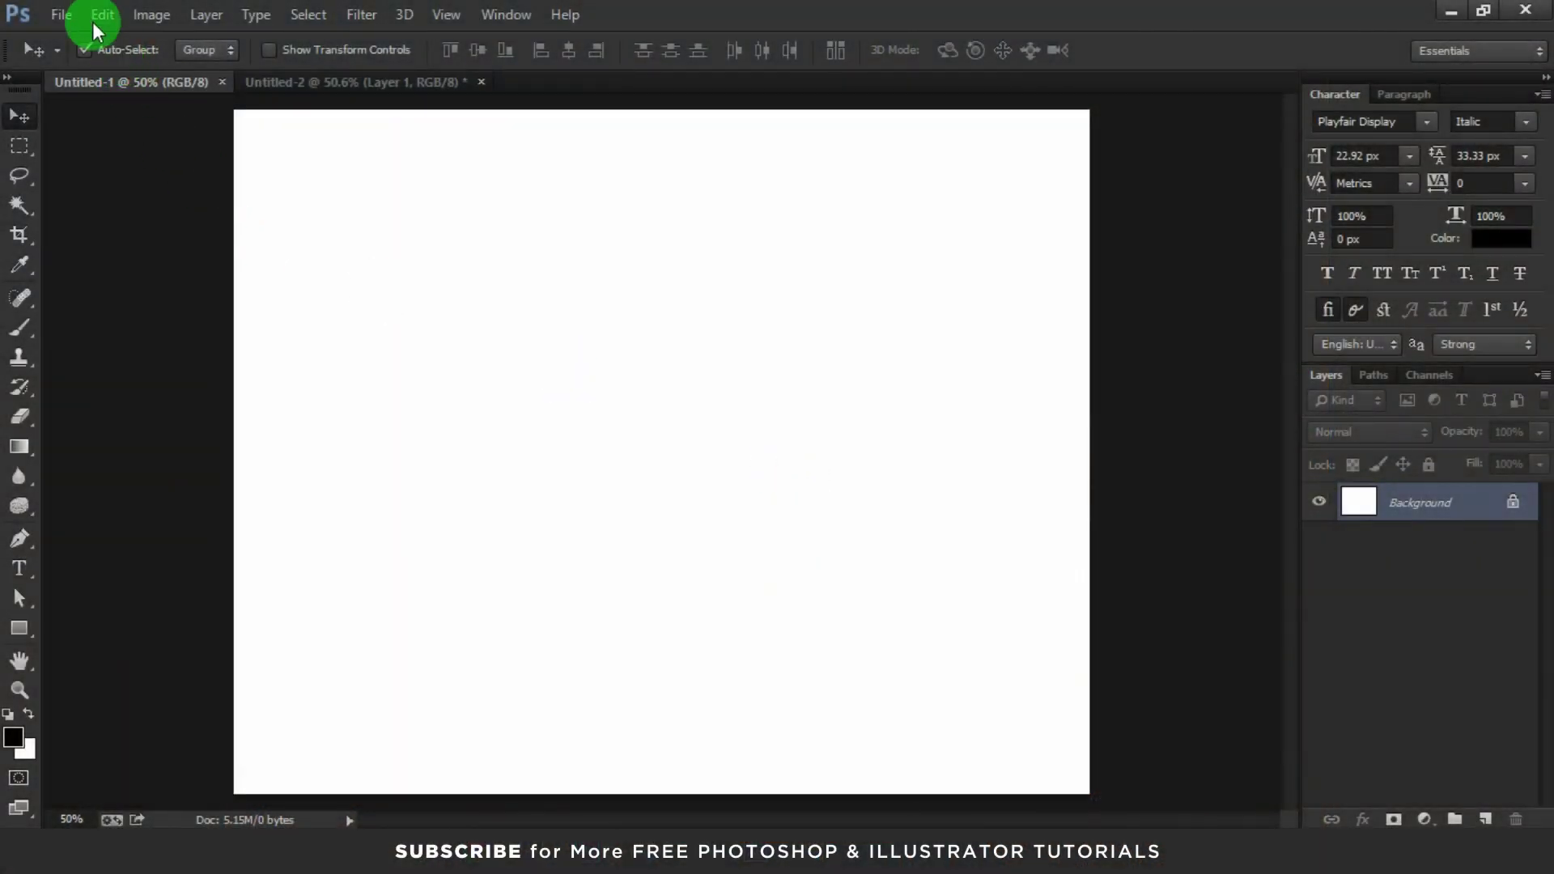
# Open the File menu in the Untitled-1 document
pyautogui.click(62, 15)
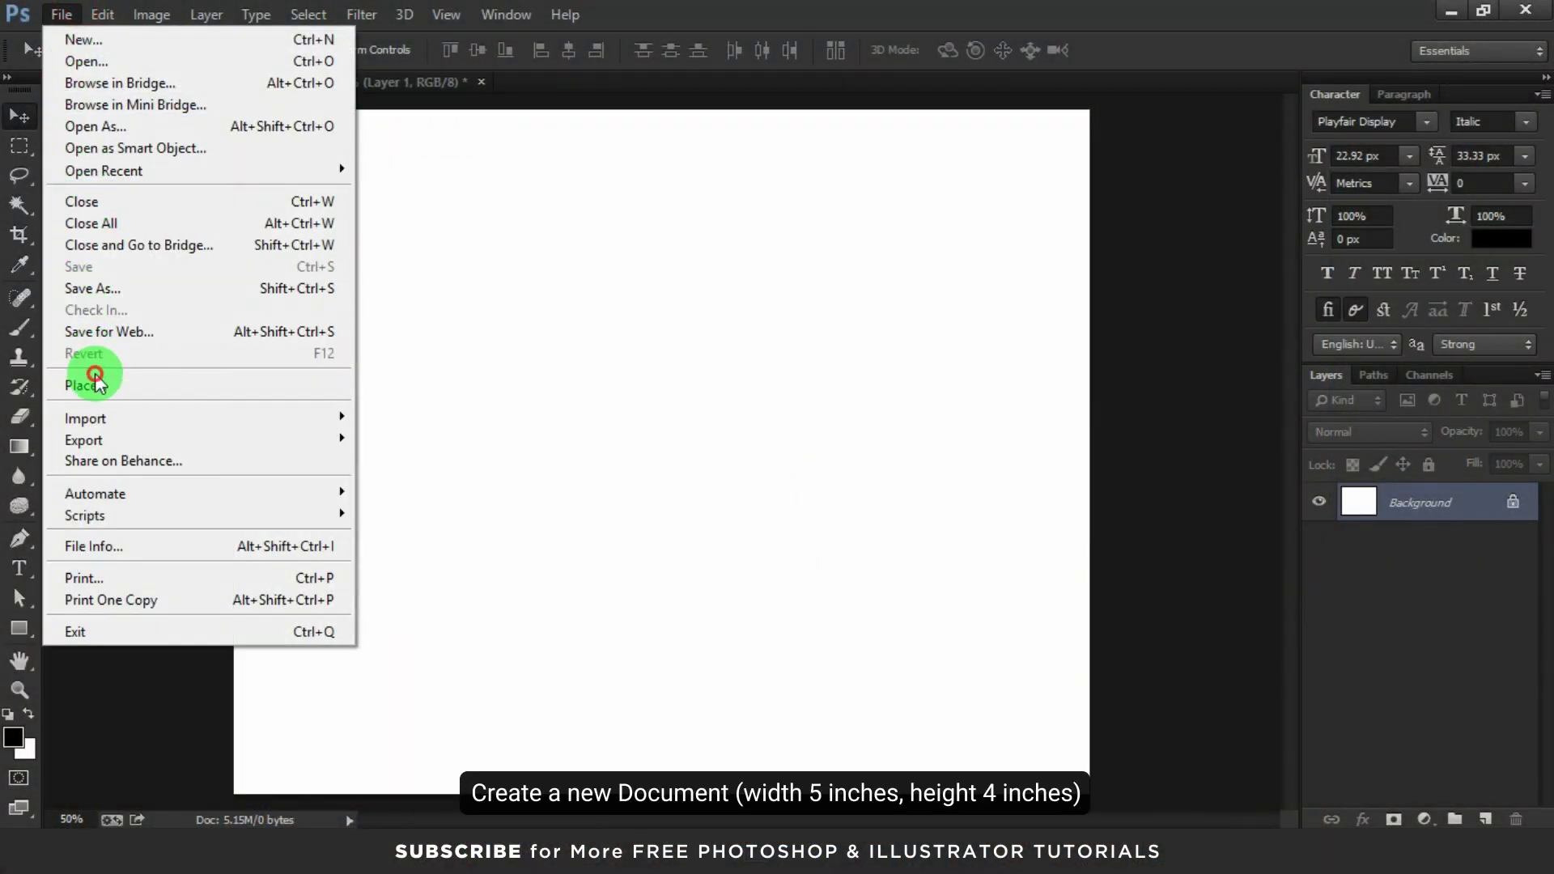
# Place the premade grassland sky image into Untitled-1
pyautogui.click(95, 383)
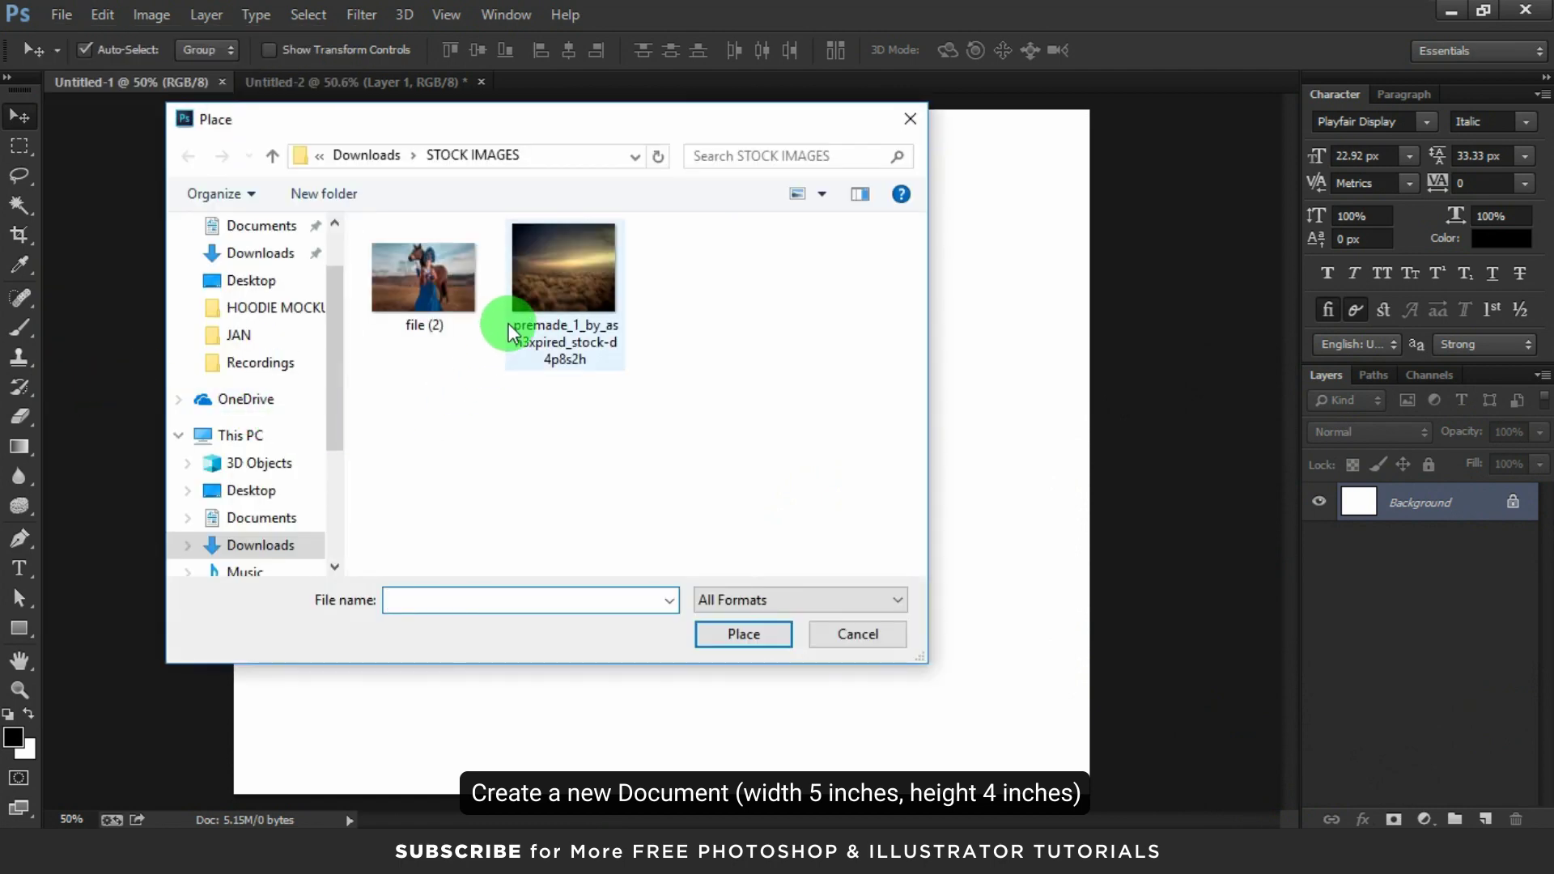
pyautogui.click(564, 268)
pyautogui.click(744, 634)
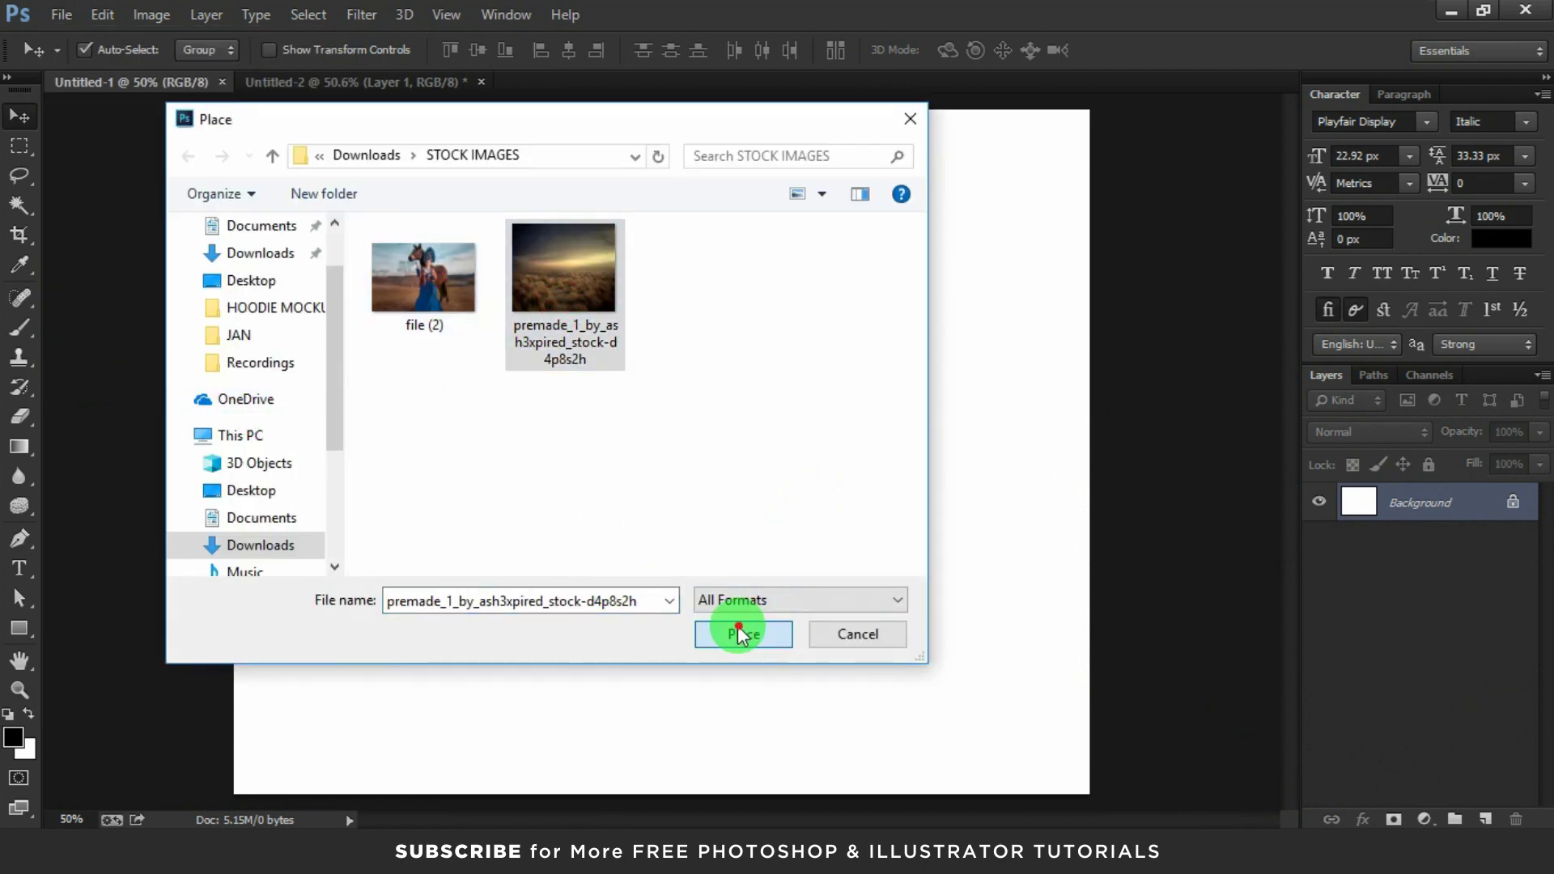
pyautogui.click(745, 634)
# Enlarge the placed sky, move it lower to fill the canvas, and commit it
pyautogui.scroll(-2, 648, 534)
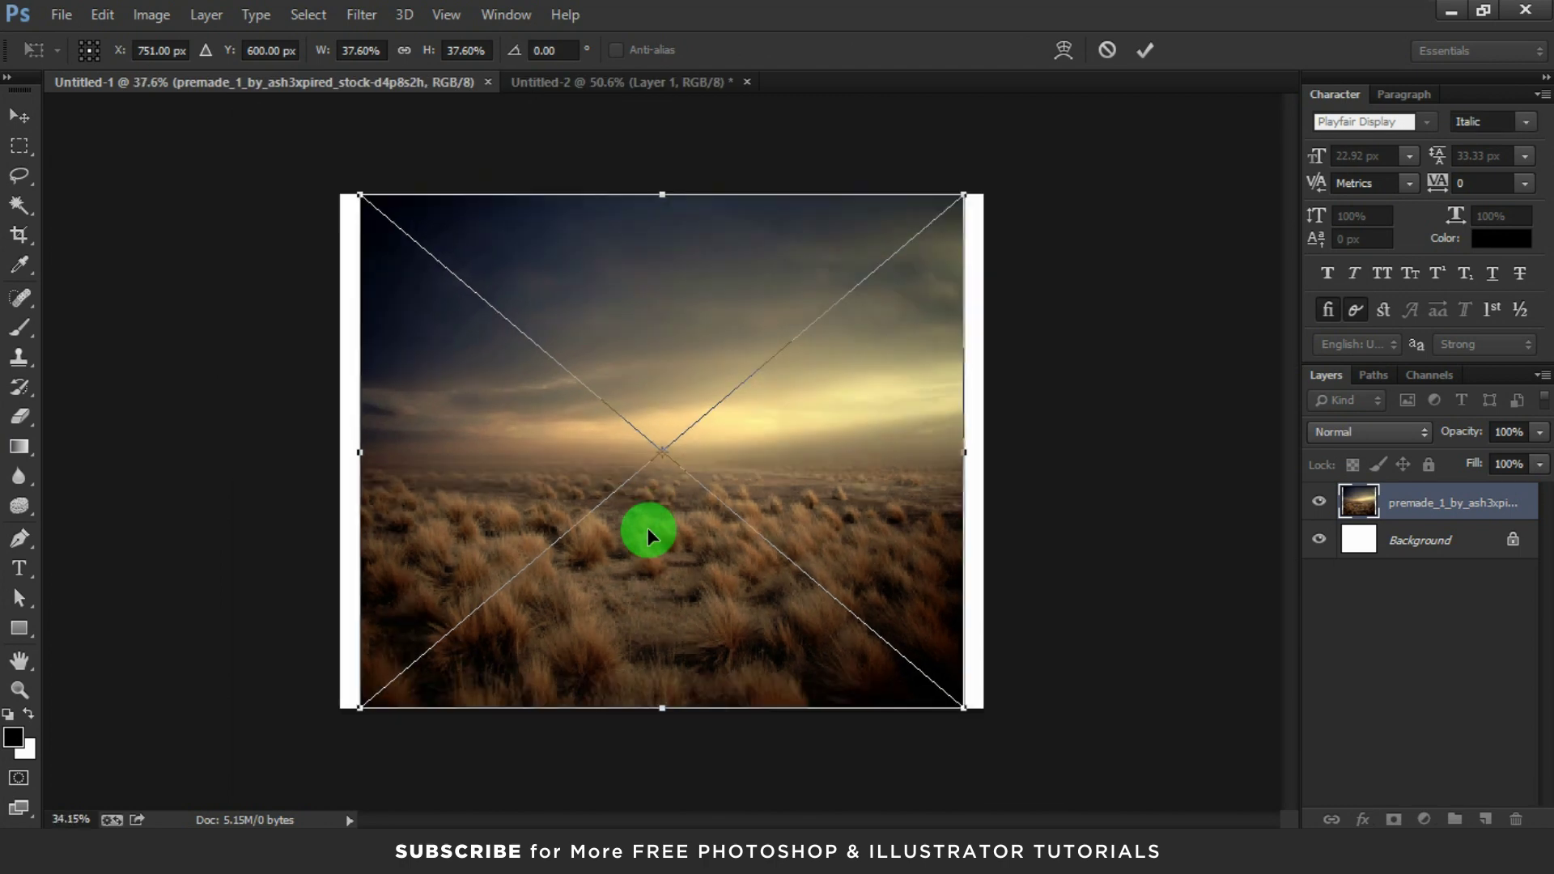
pyautogui.moveTo(939, 213); pyautogui.dragTo(1009, 146)
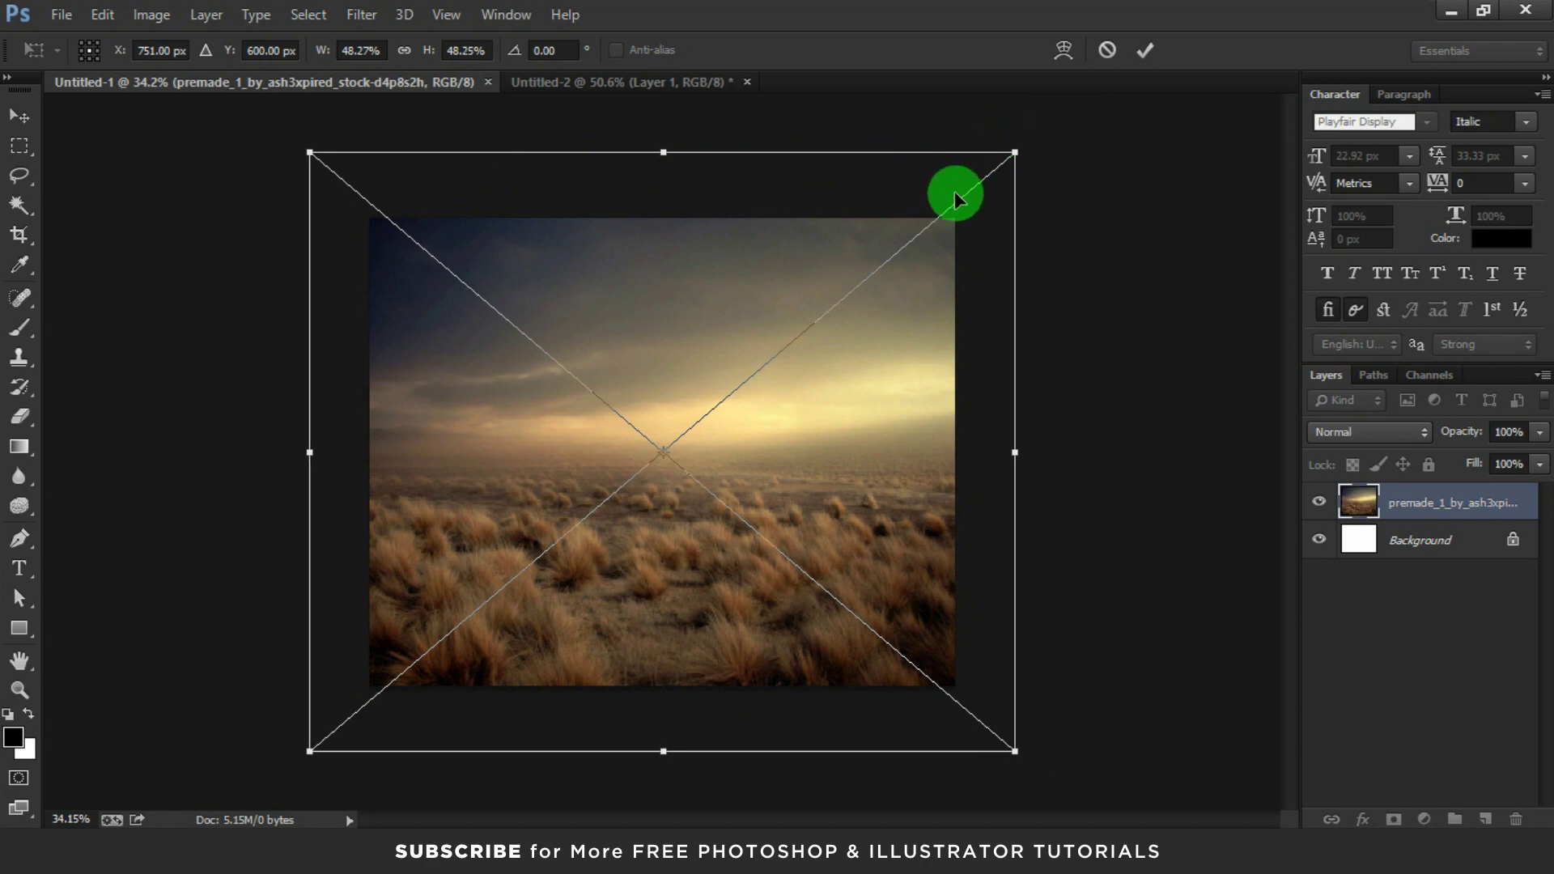
pyautogui.moveTo(954, 193); pyautogui.dragTo(952, 259)
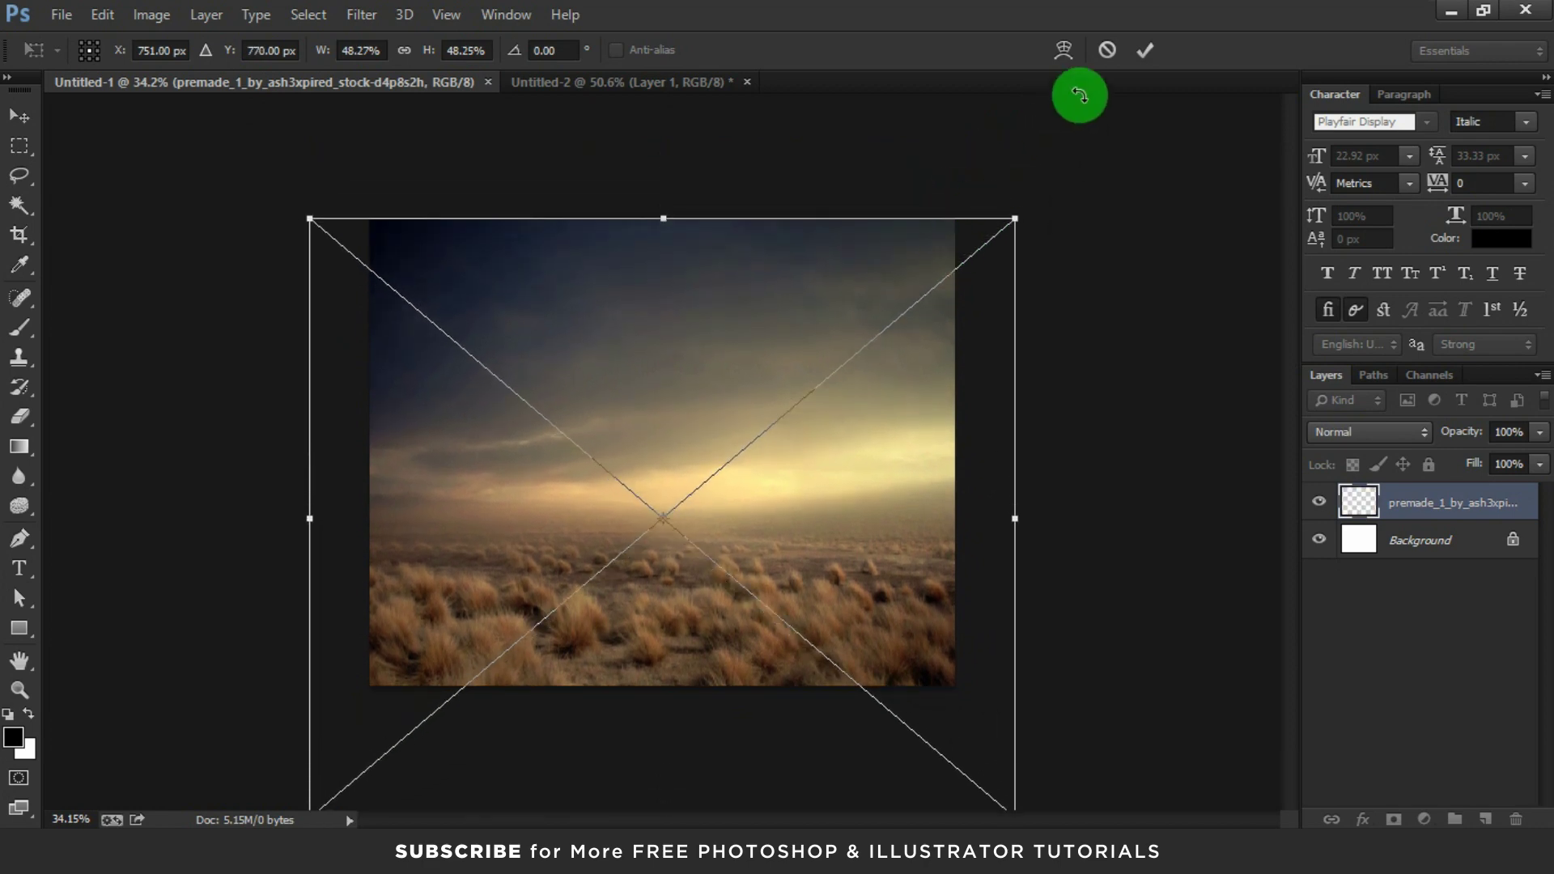
pyautogui.click(1144, 50)
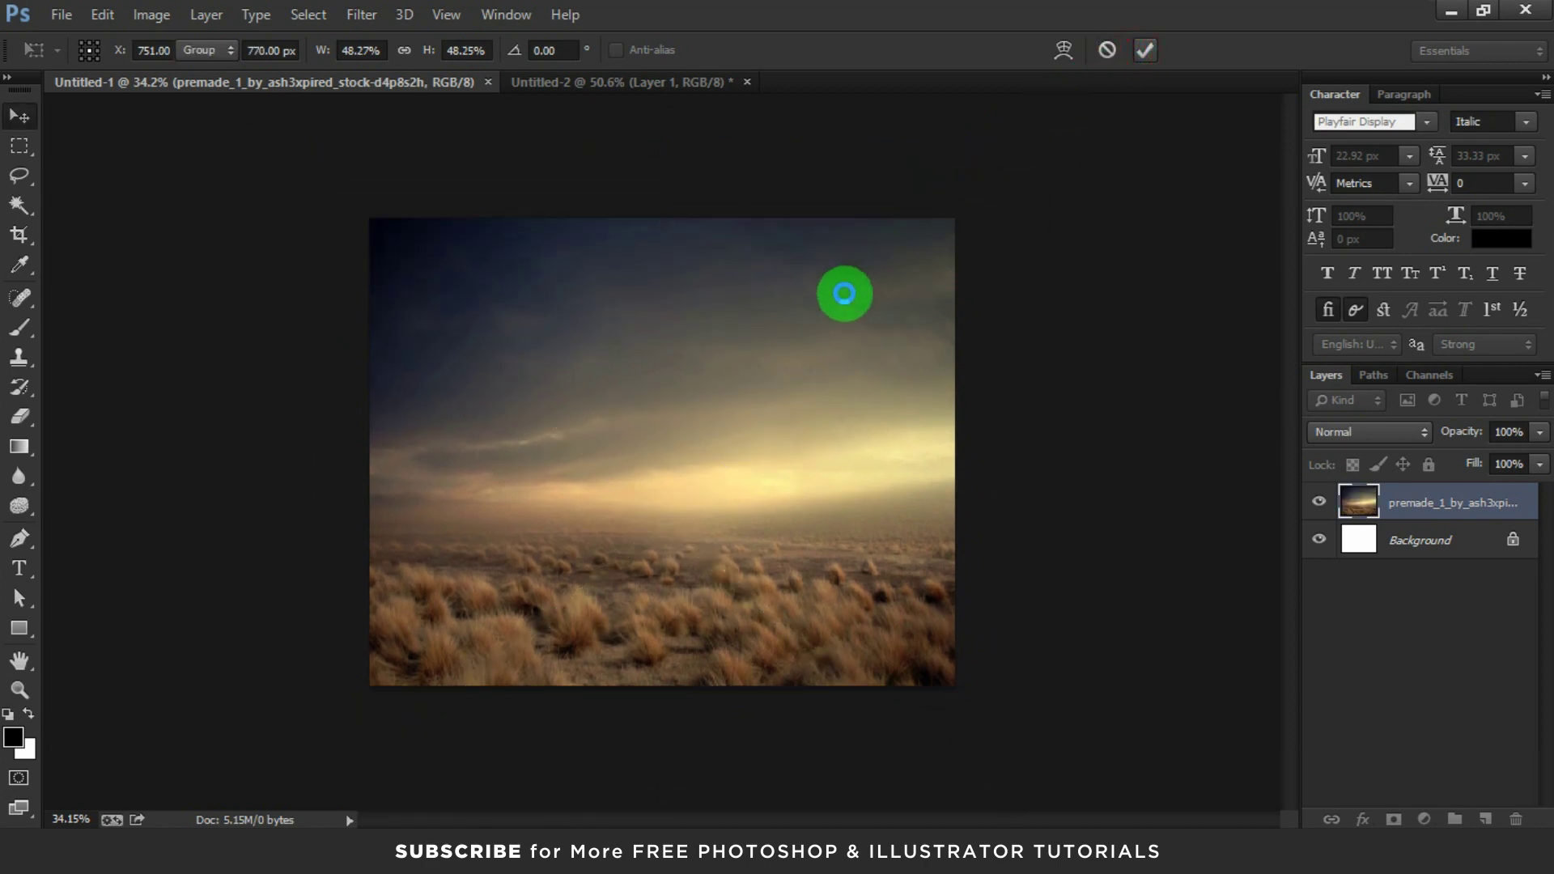
pyautogui.click(827, 316)
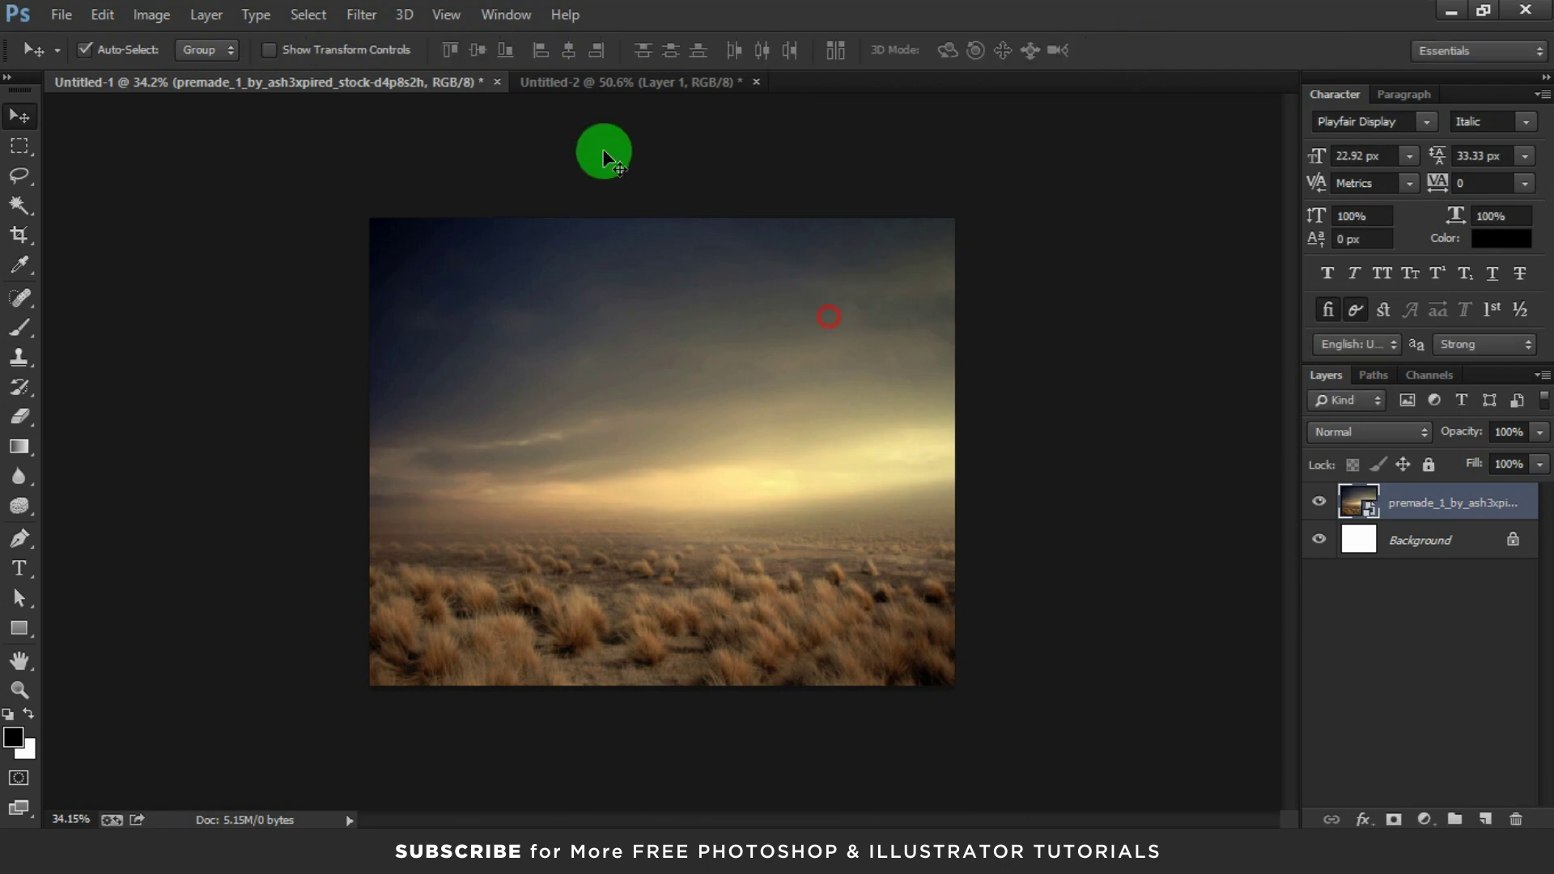
# Duplicate the woman-and-horse Layer 1 from Untitled-2 into the Untitled-1 document
pyautogui.click(597, 87)
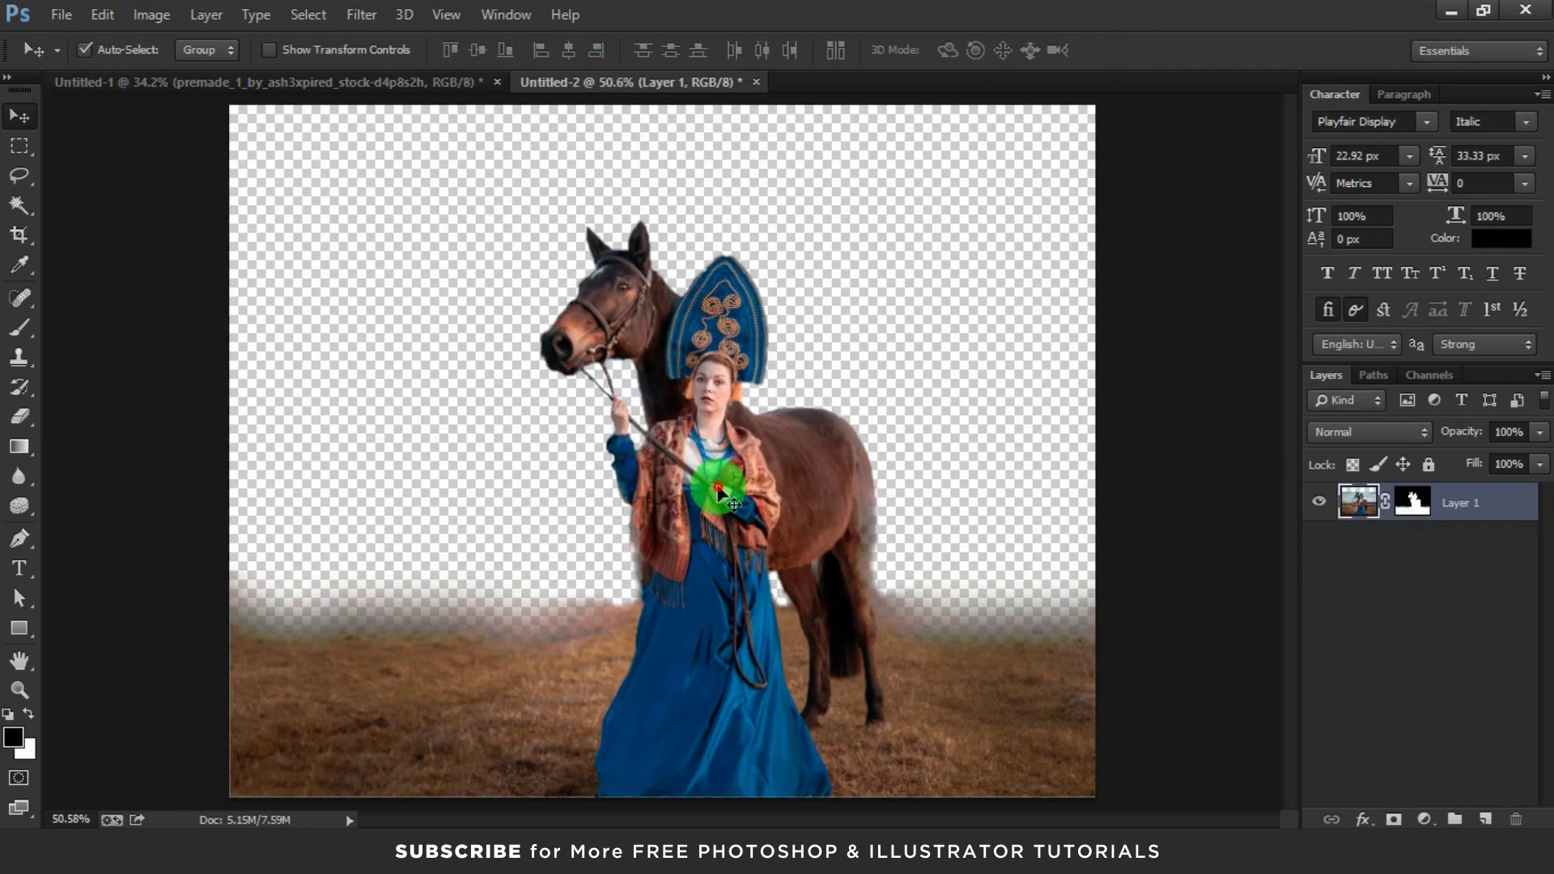
pyautogui.rightClick(1488, 511)
pyautogui.click(1079, 204)
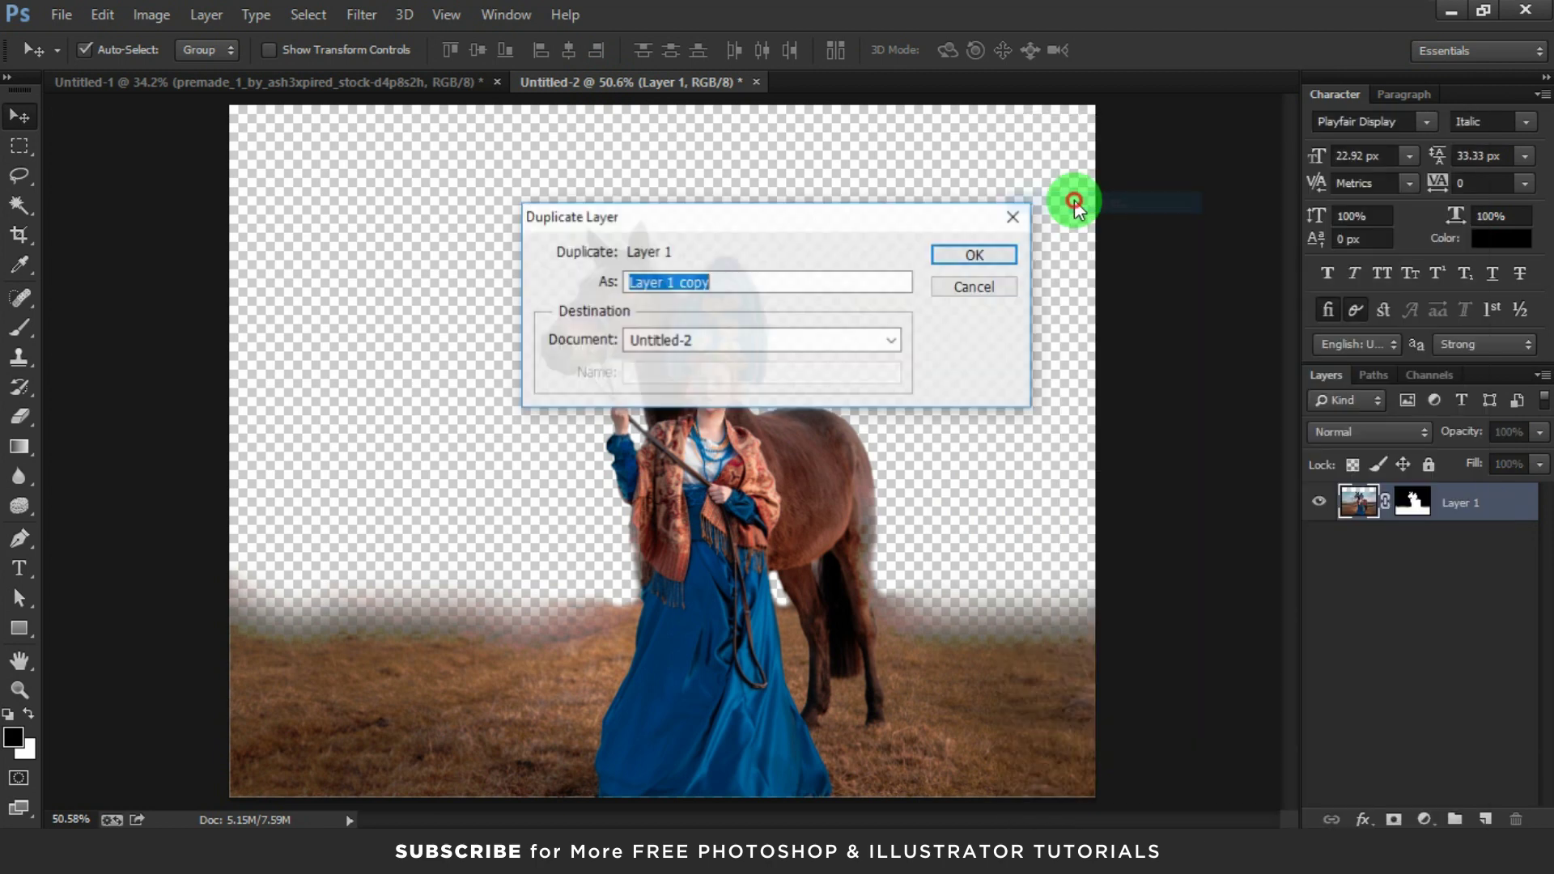
pyautogui.click(654, 340)
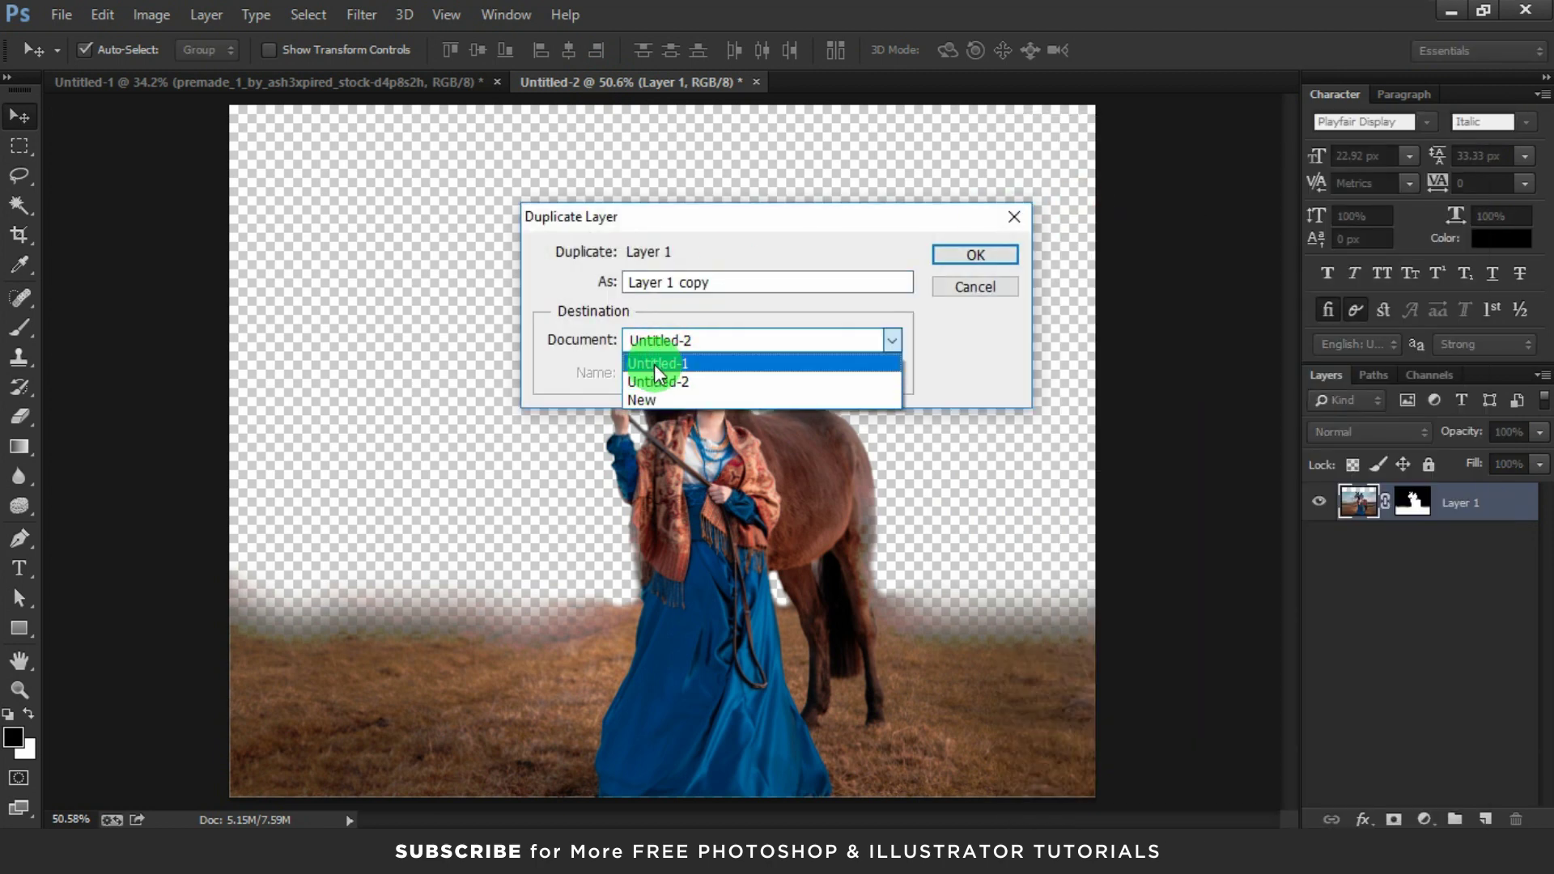
pyautogui.click(654, 365)
pyautogui.click(958, 257)
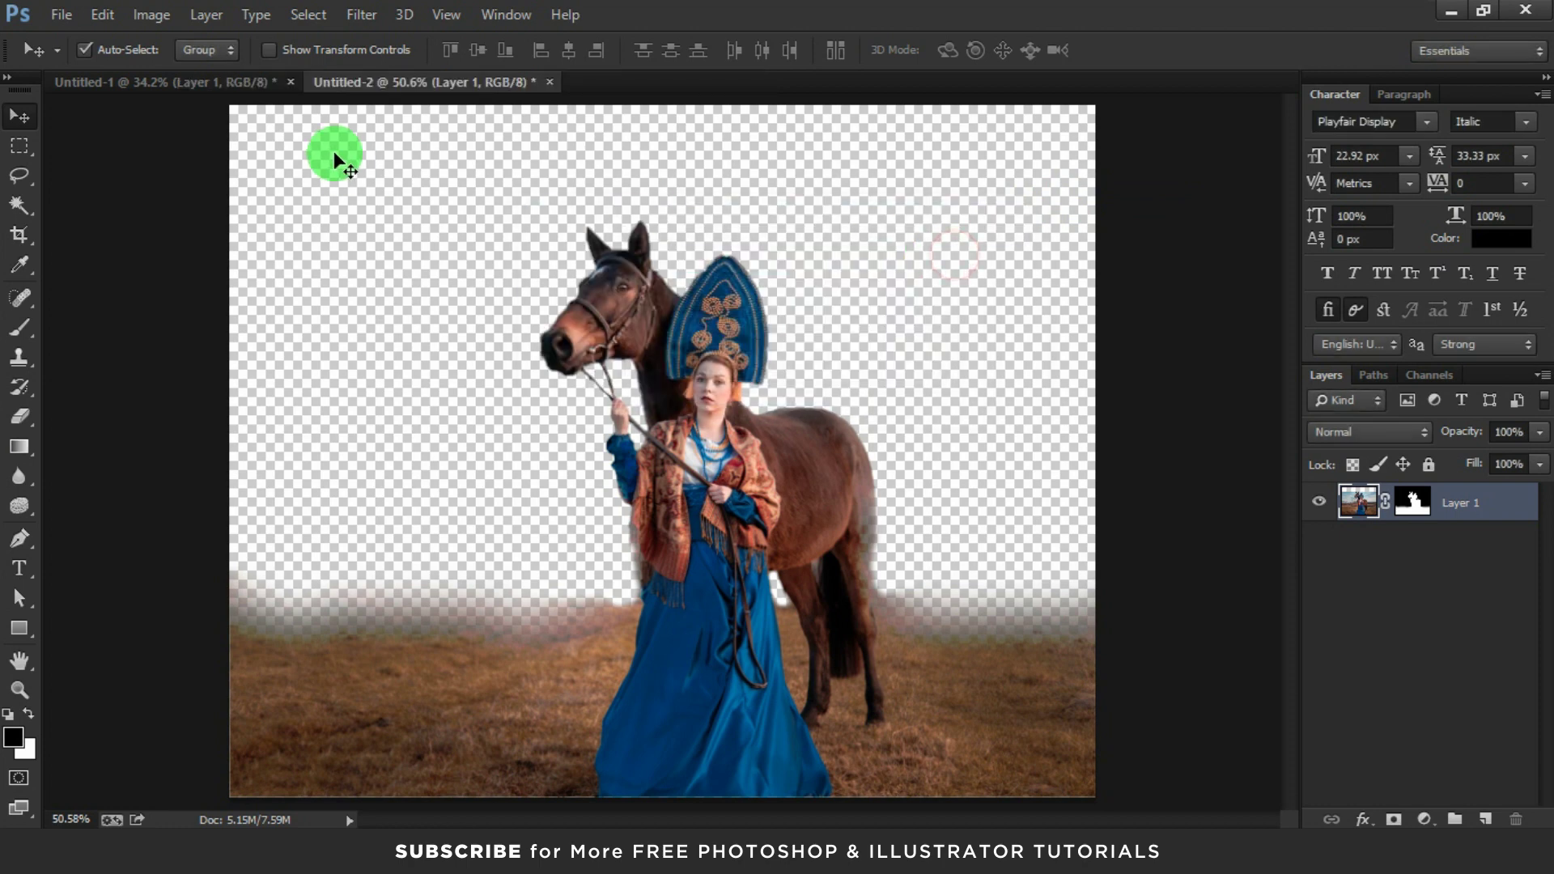
# Zoom in on Untitled-1 and toggle the woman and horse to compare the composite
pyautogui.click(222, 81)
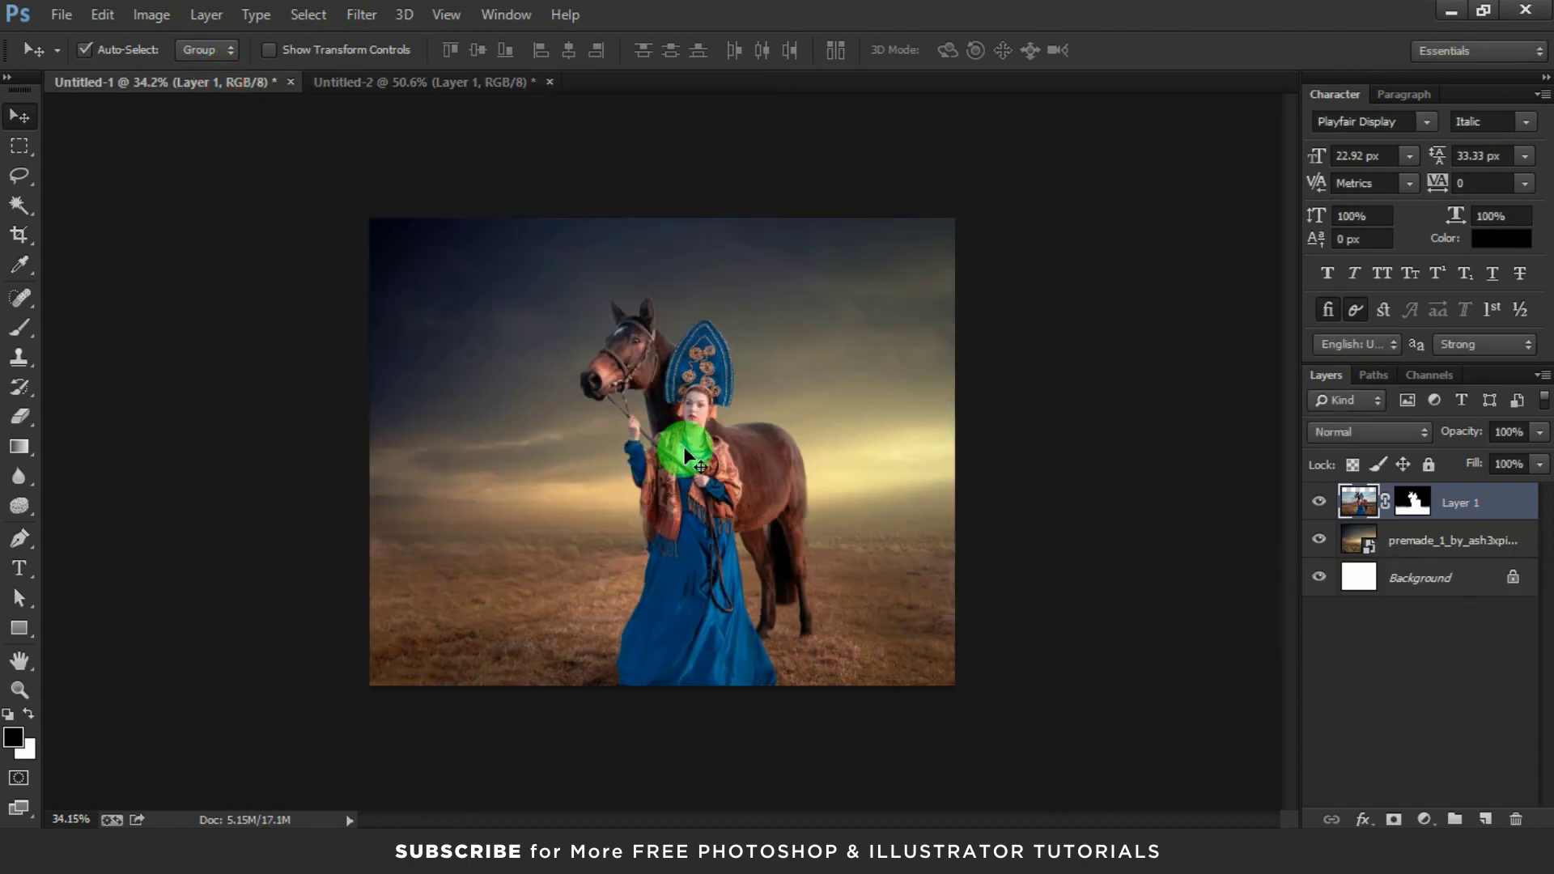
pyautogui.hotkey('ctrl', '+')
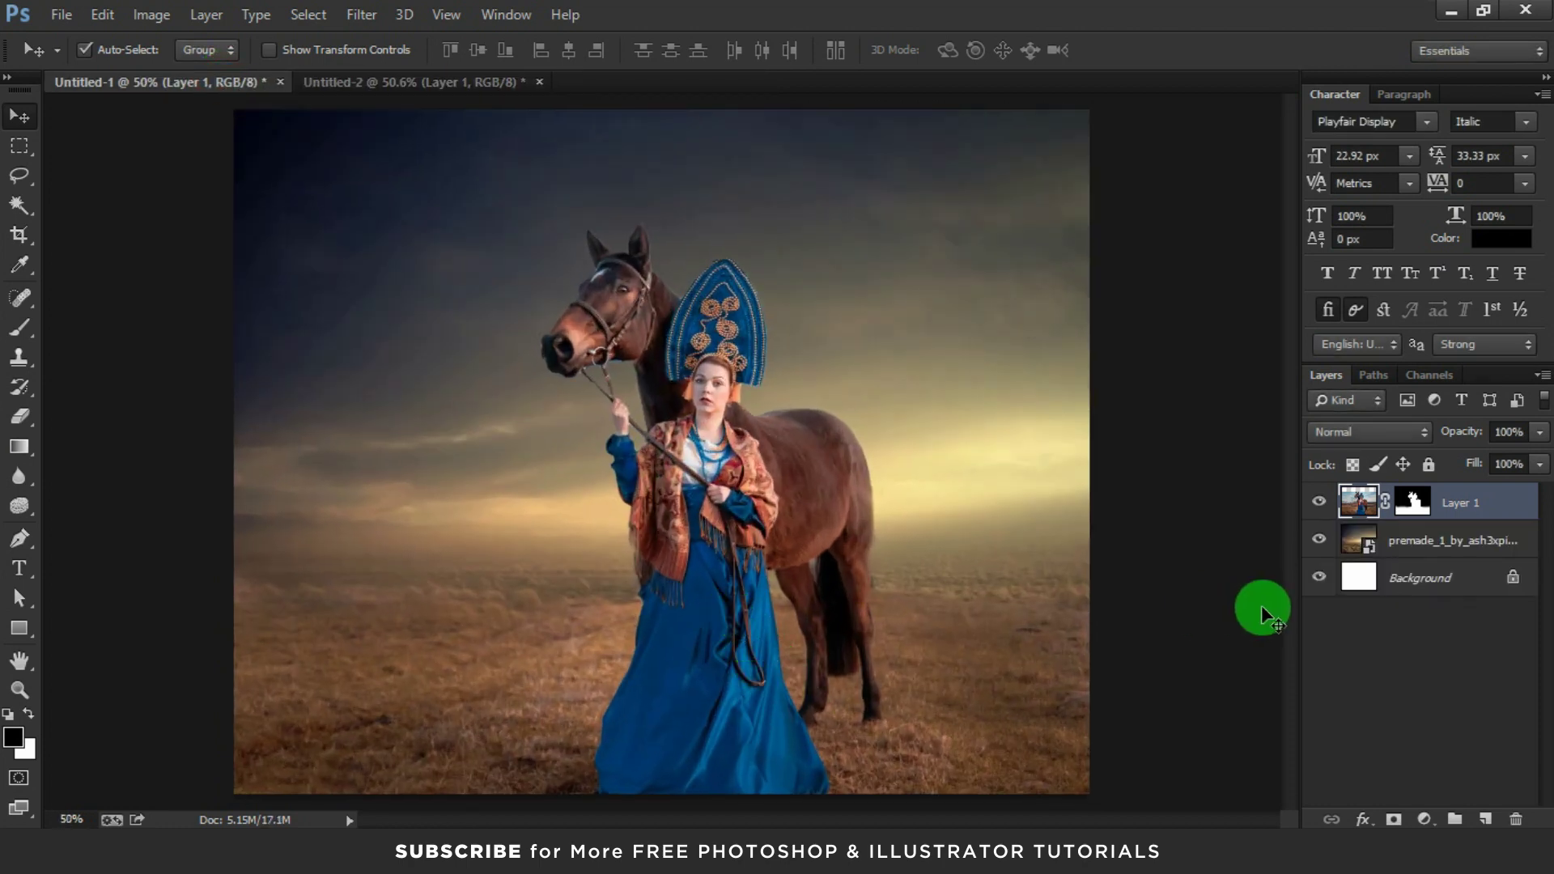
pyautogui.click(1319, 501)
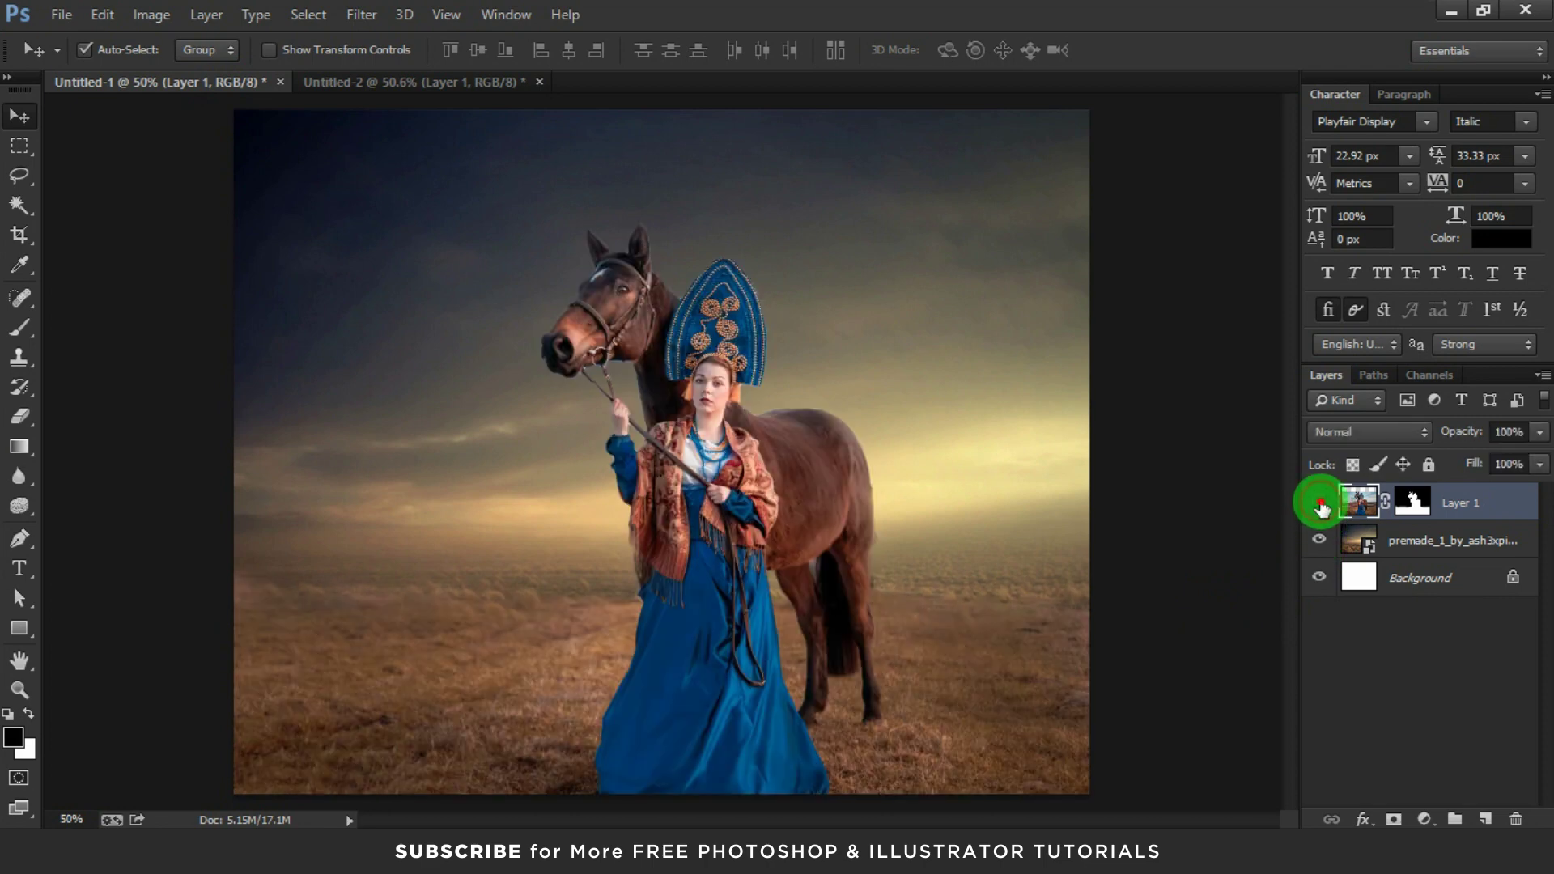
pyautogui.click(1319, 501)
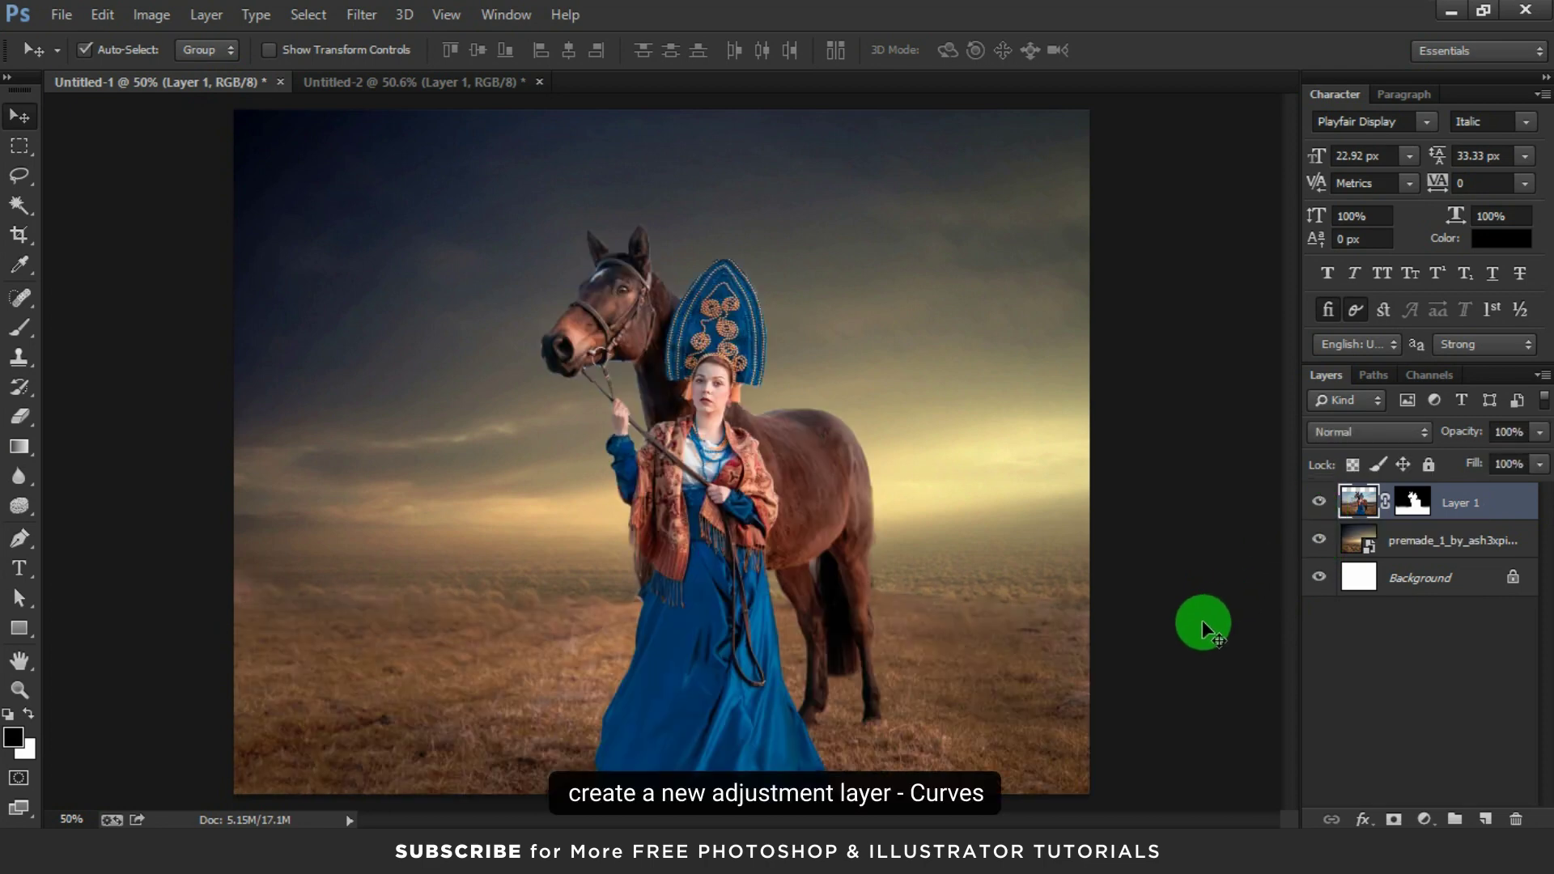
# Add a Curves layer clipped to Layer 1, lowering its top-right point to darken the figures
pyautogui.click(1156, 565)
pyautogui.click(1417, 820)
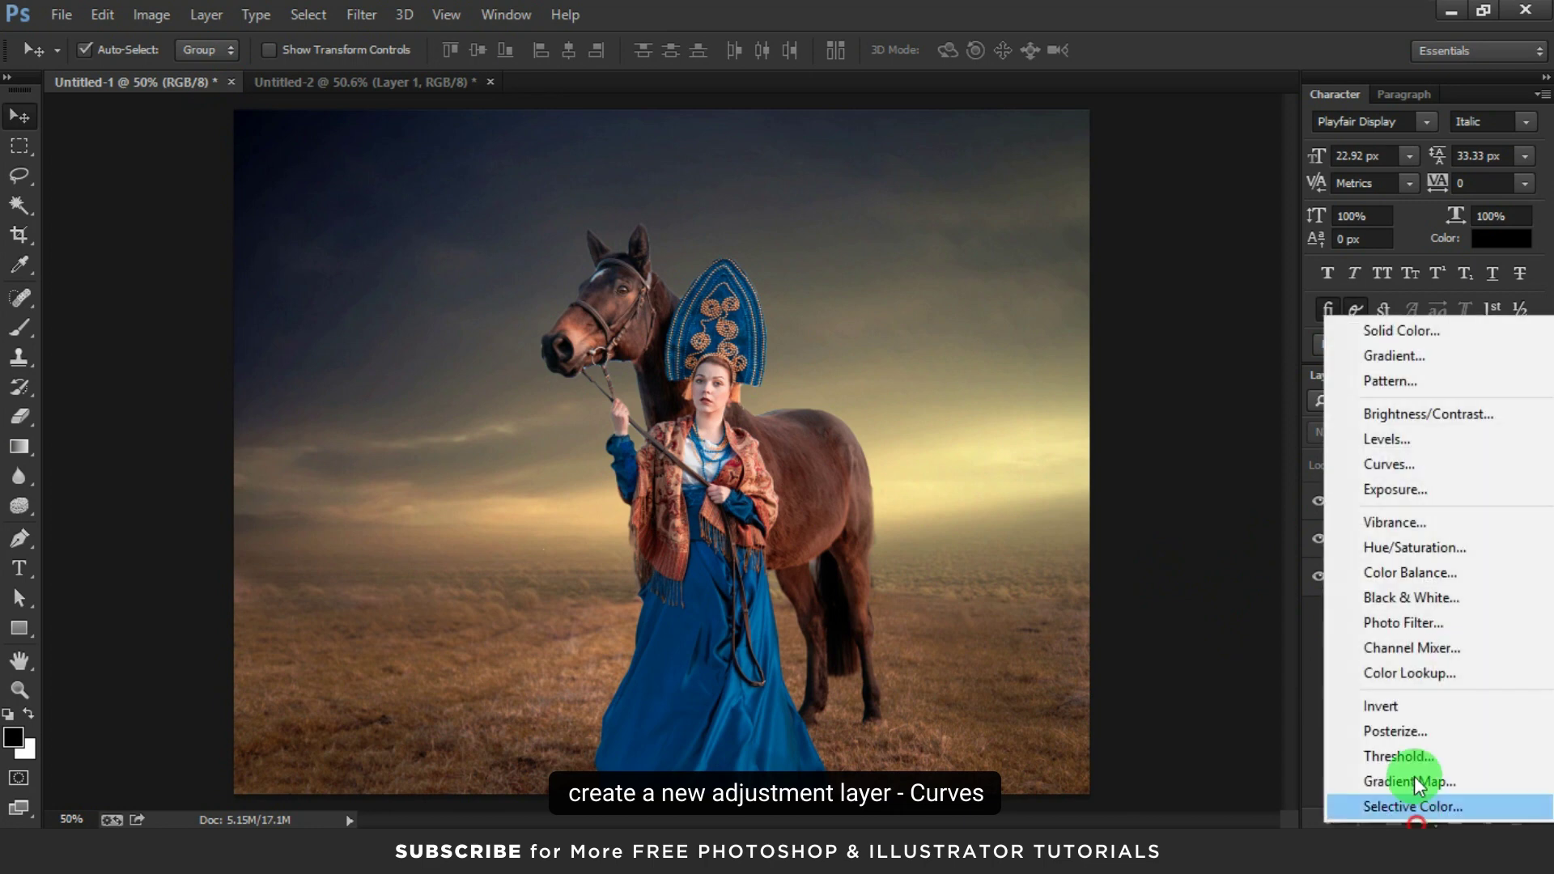
pyautogui.click(1375, 463)
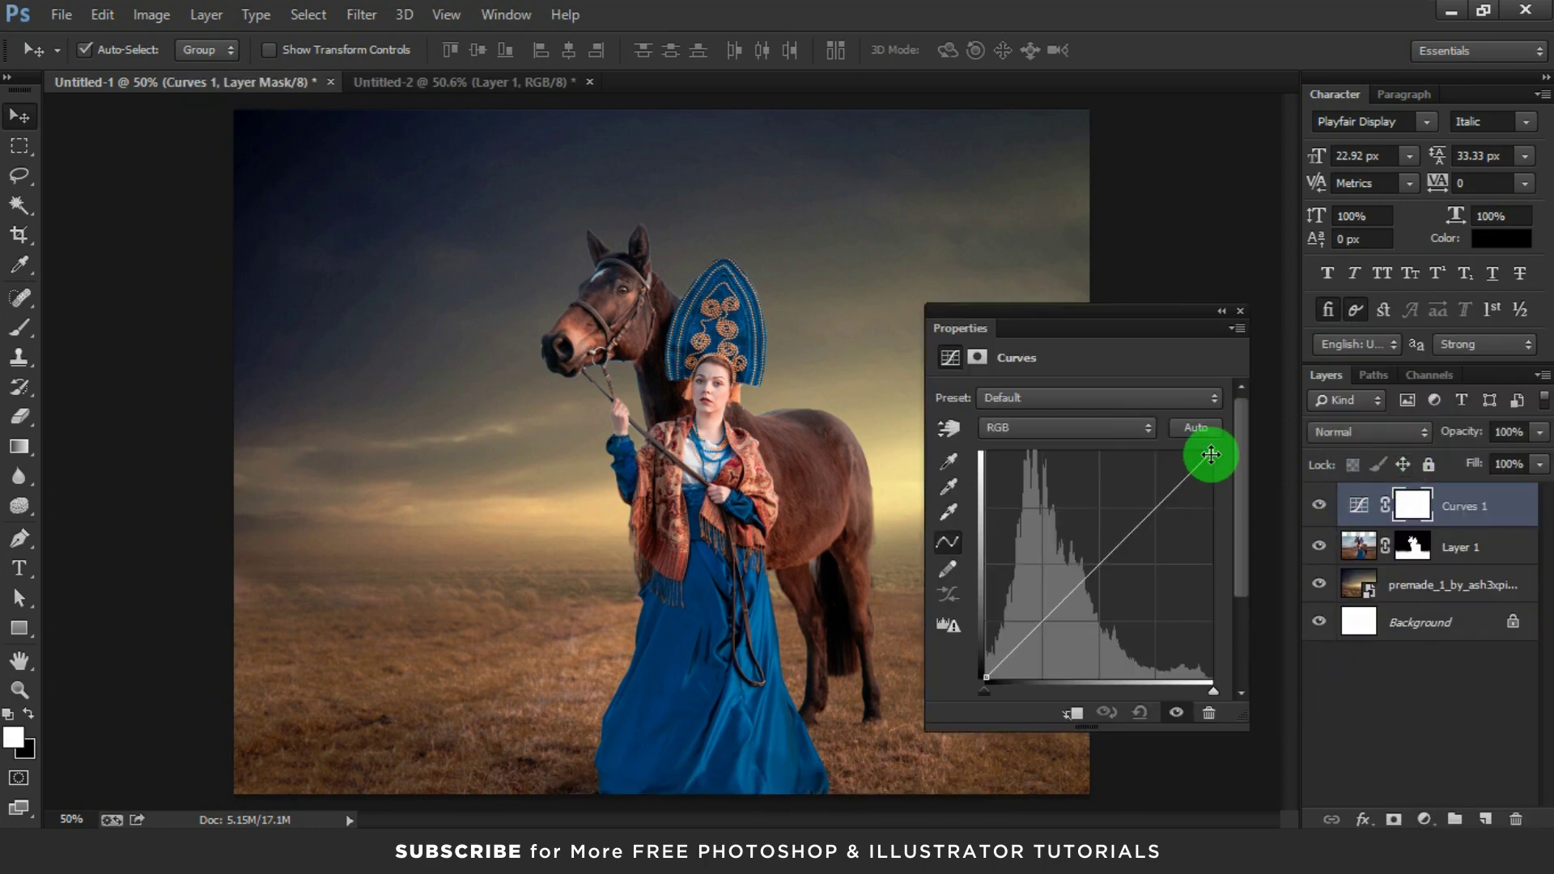
pyautogui.moveTo(1212, 452); pyautogui.dragTo(1212, 477)
pyautogui.click(1060, 718)
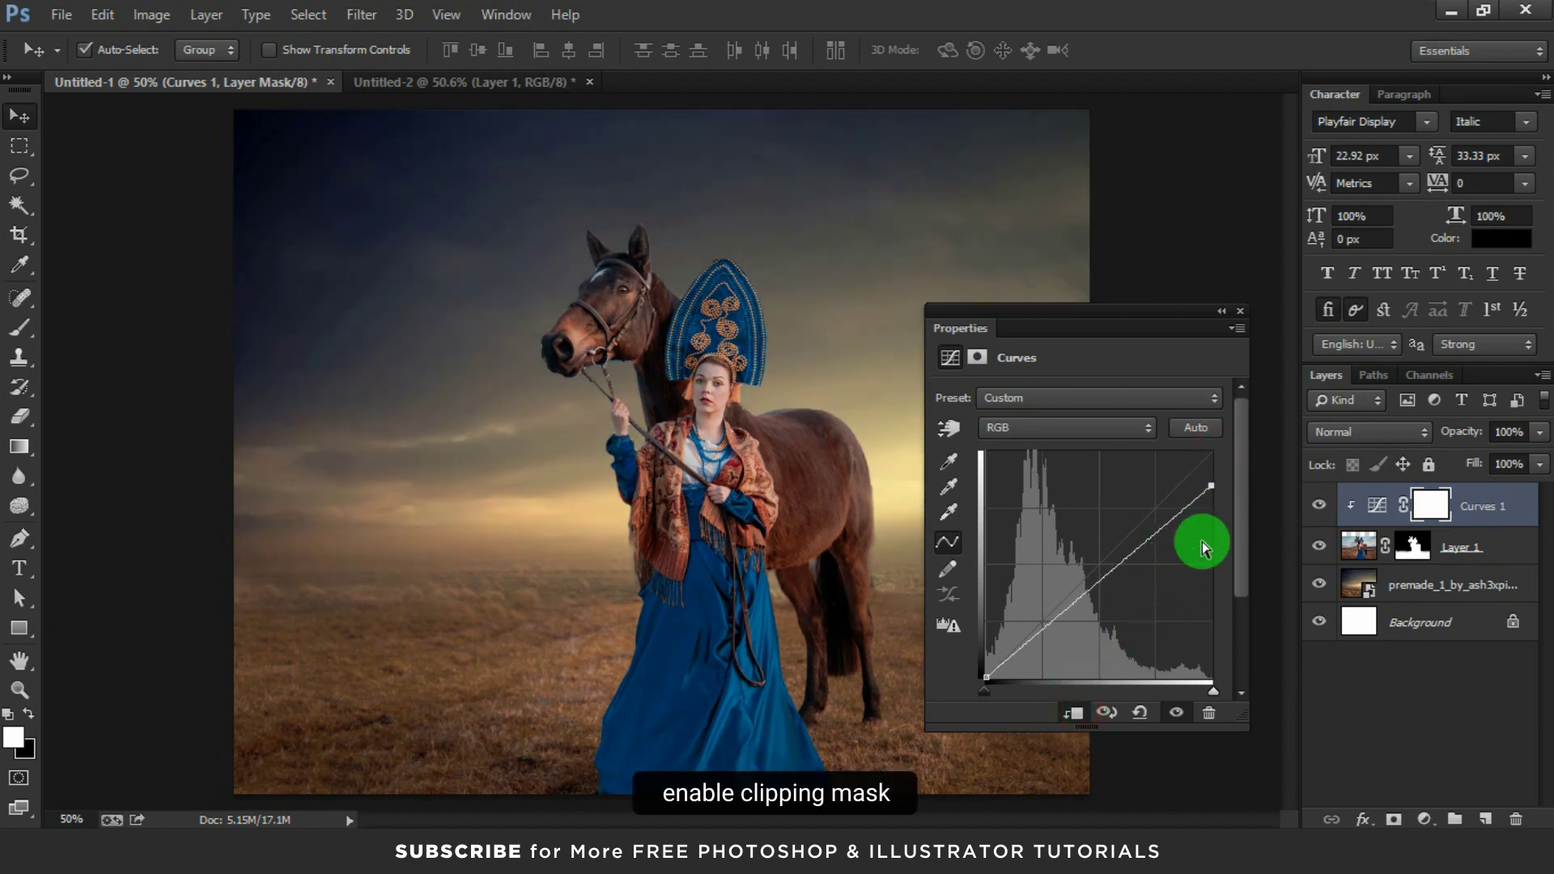
pyautogui.moveTo(1212, 500); pyautogui.dragTo(1211, 530)
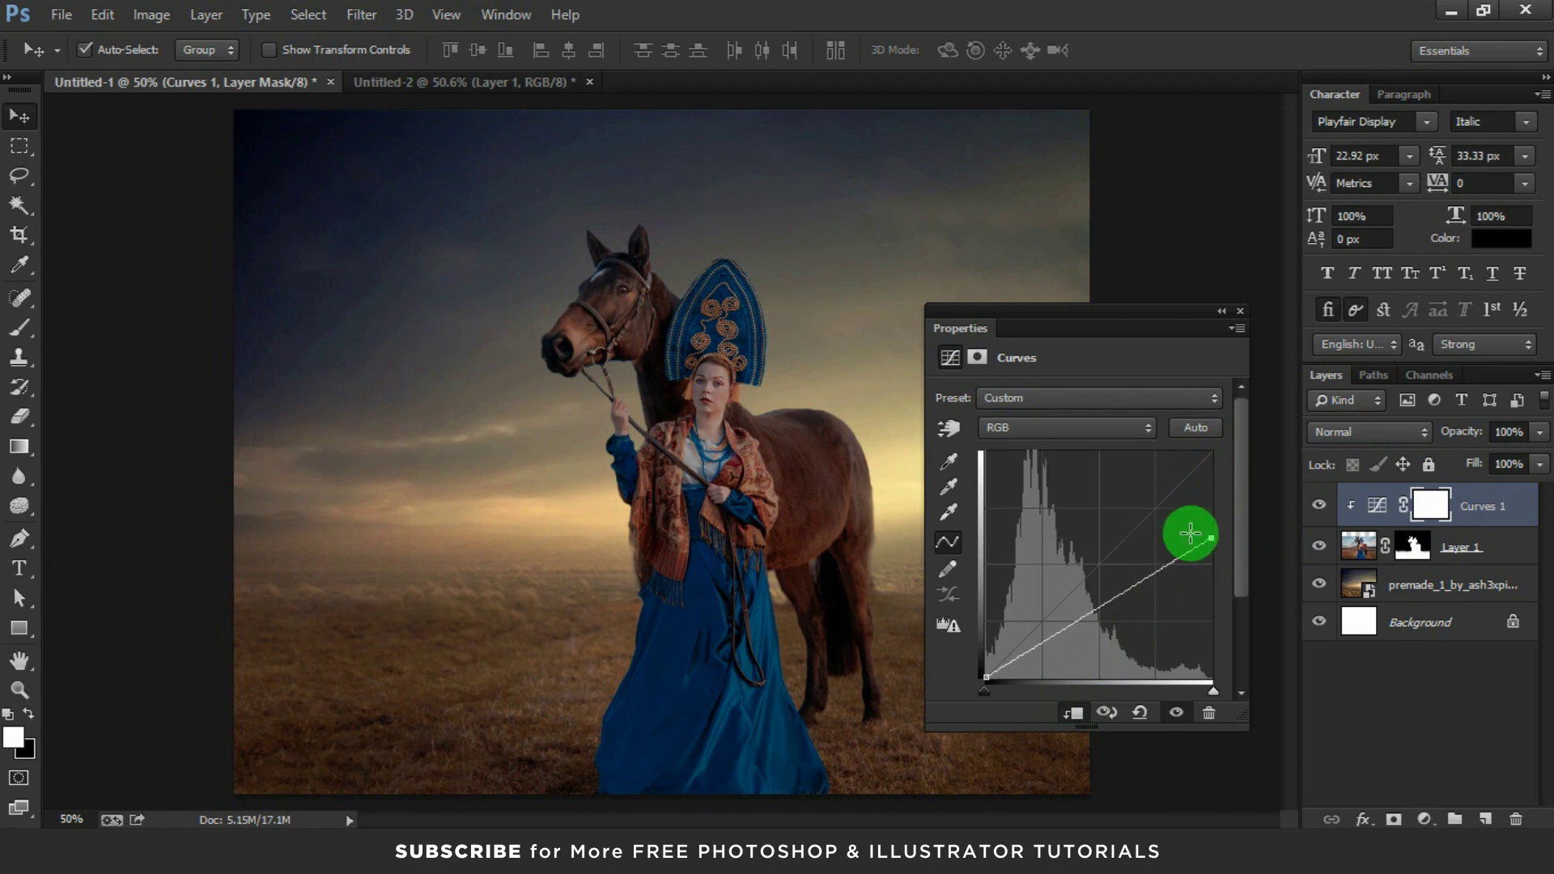
pyautogui.click(1240, 310)
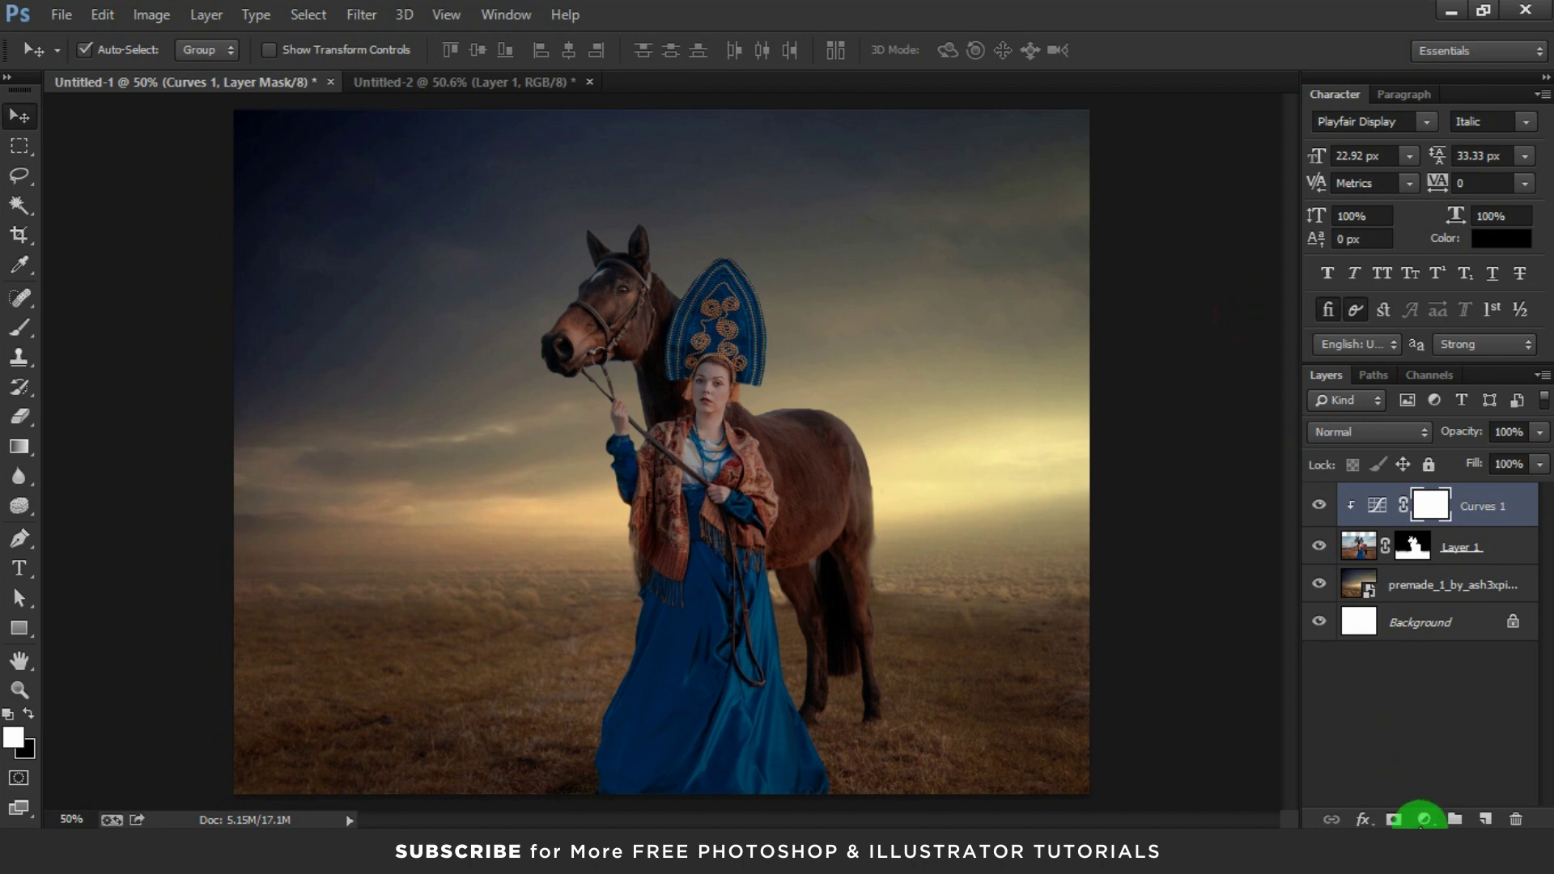
# Add an unclipped Curves 2 layer with its RGB midtones pulled down, and select its mask
pyautogui.moveTo(1423, 819); pyautogui.dragTo(1426, 526)
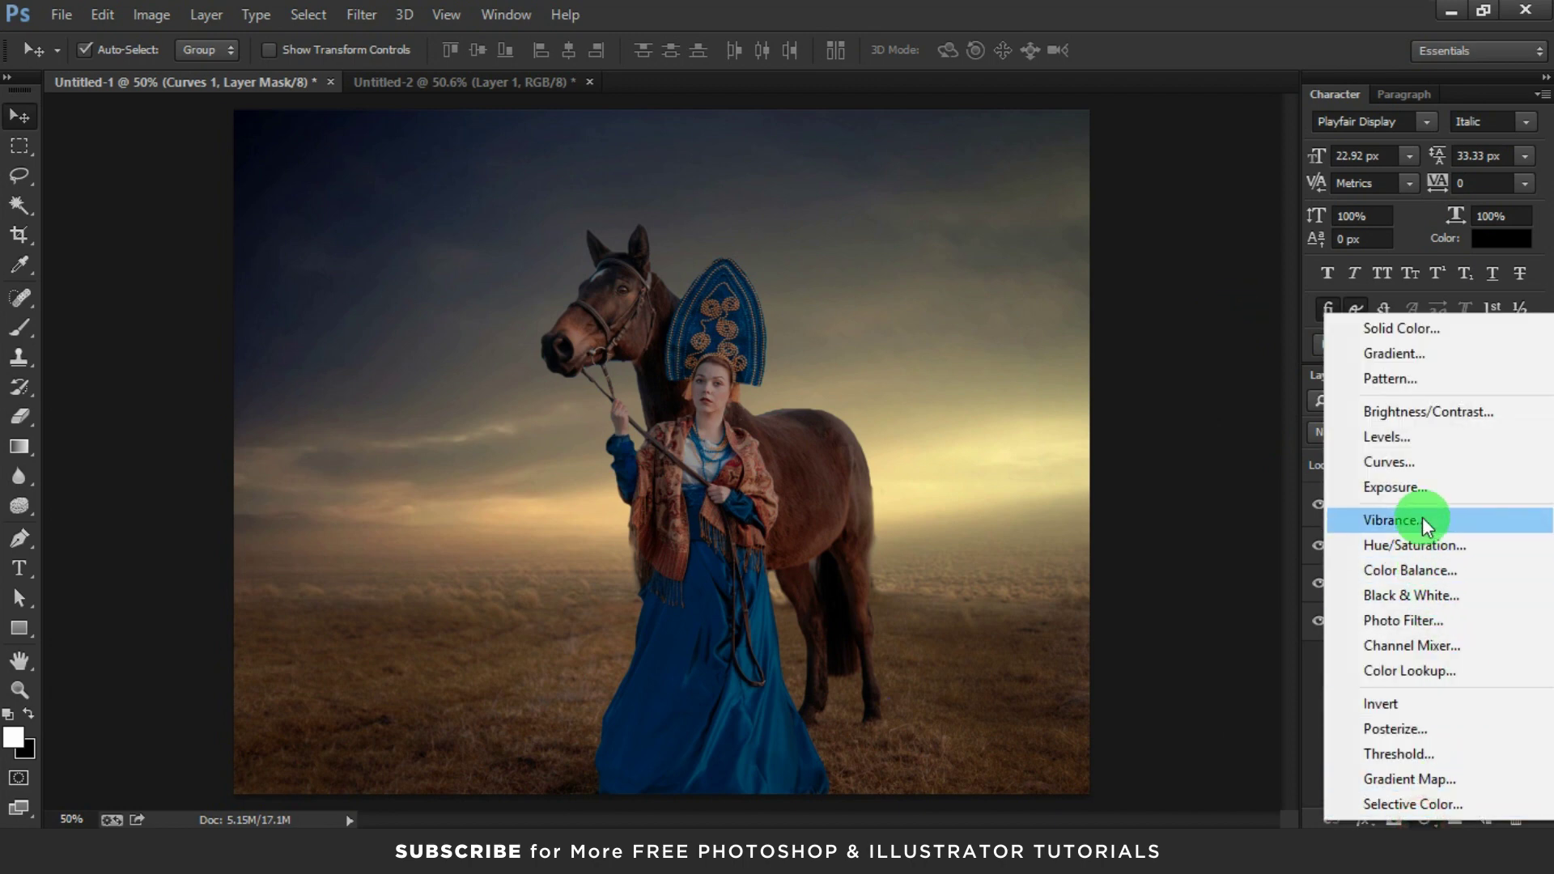
pyautogui.click(1426, 471)
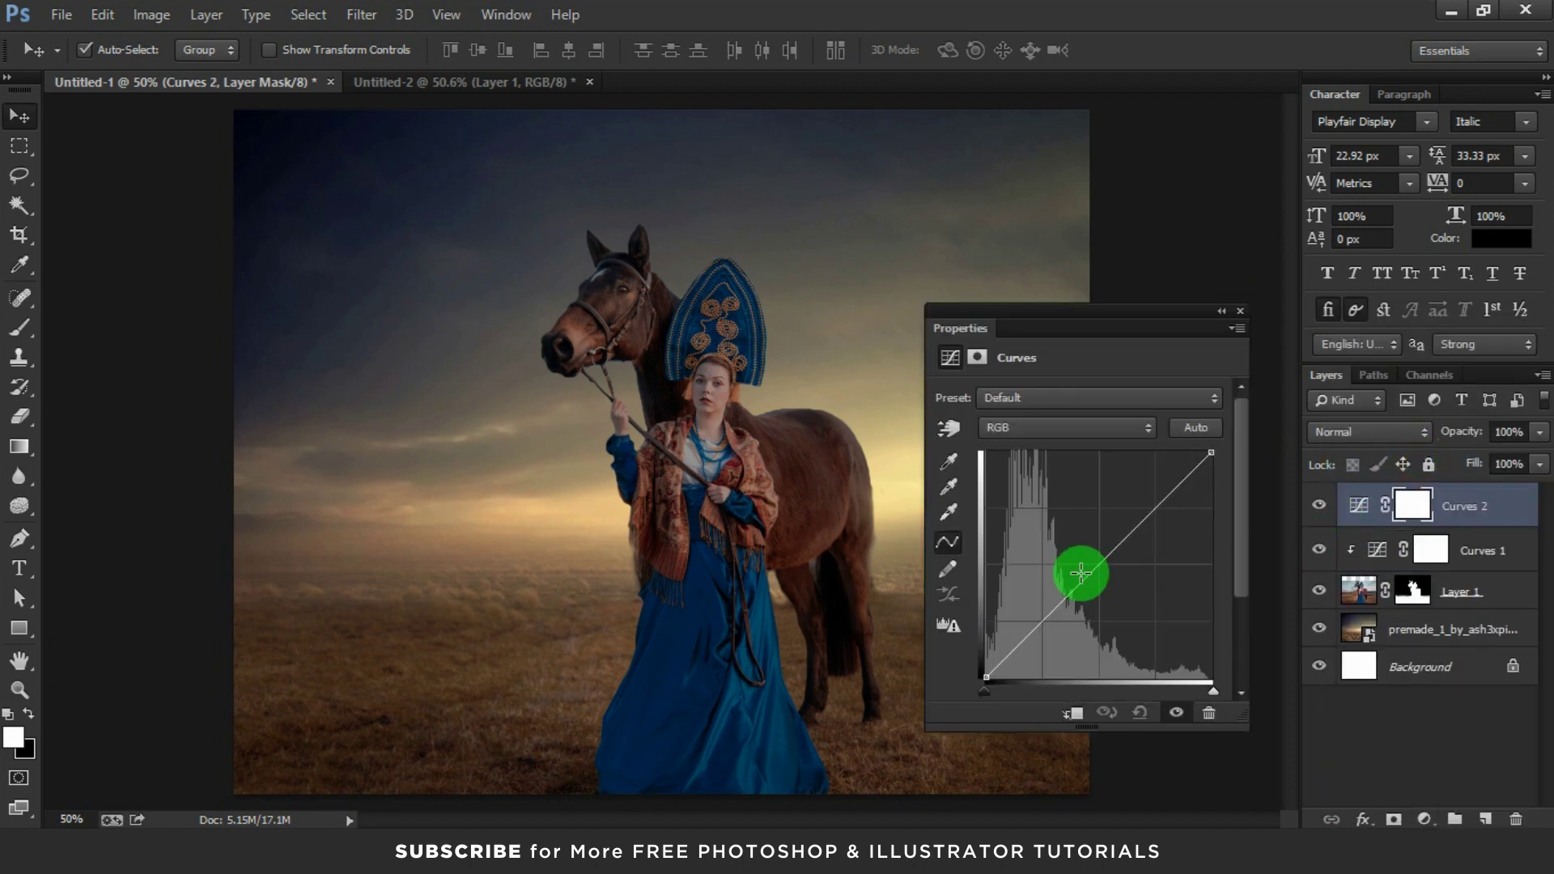
pyautogui.moveTo(1094, 565); pyautogui.dragTo(1111, 568)
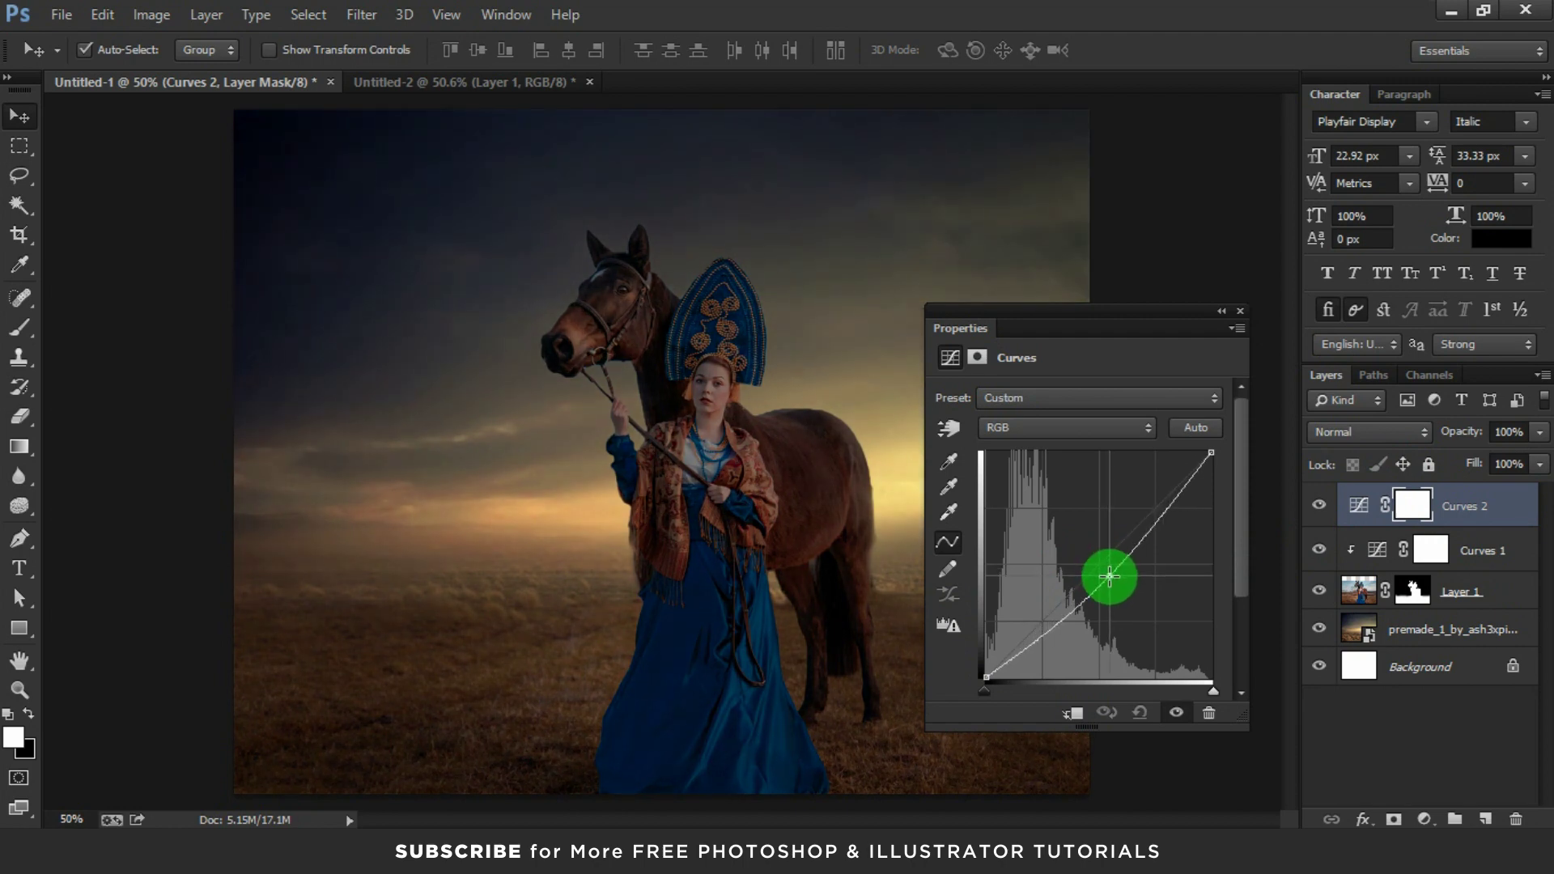
pyautogui.click(1202, 347)
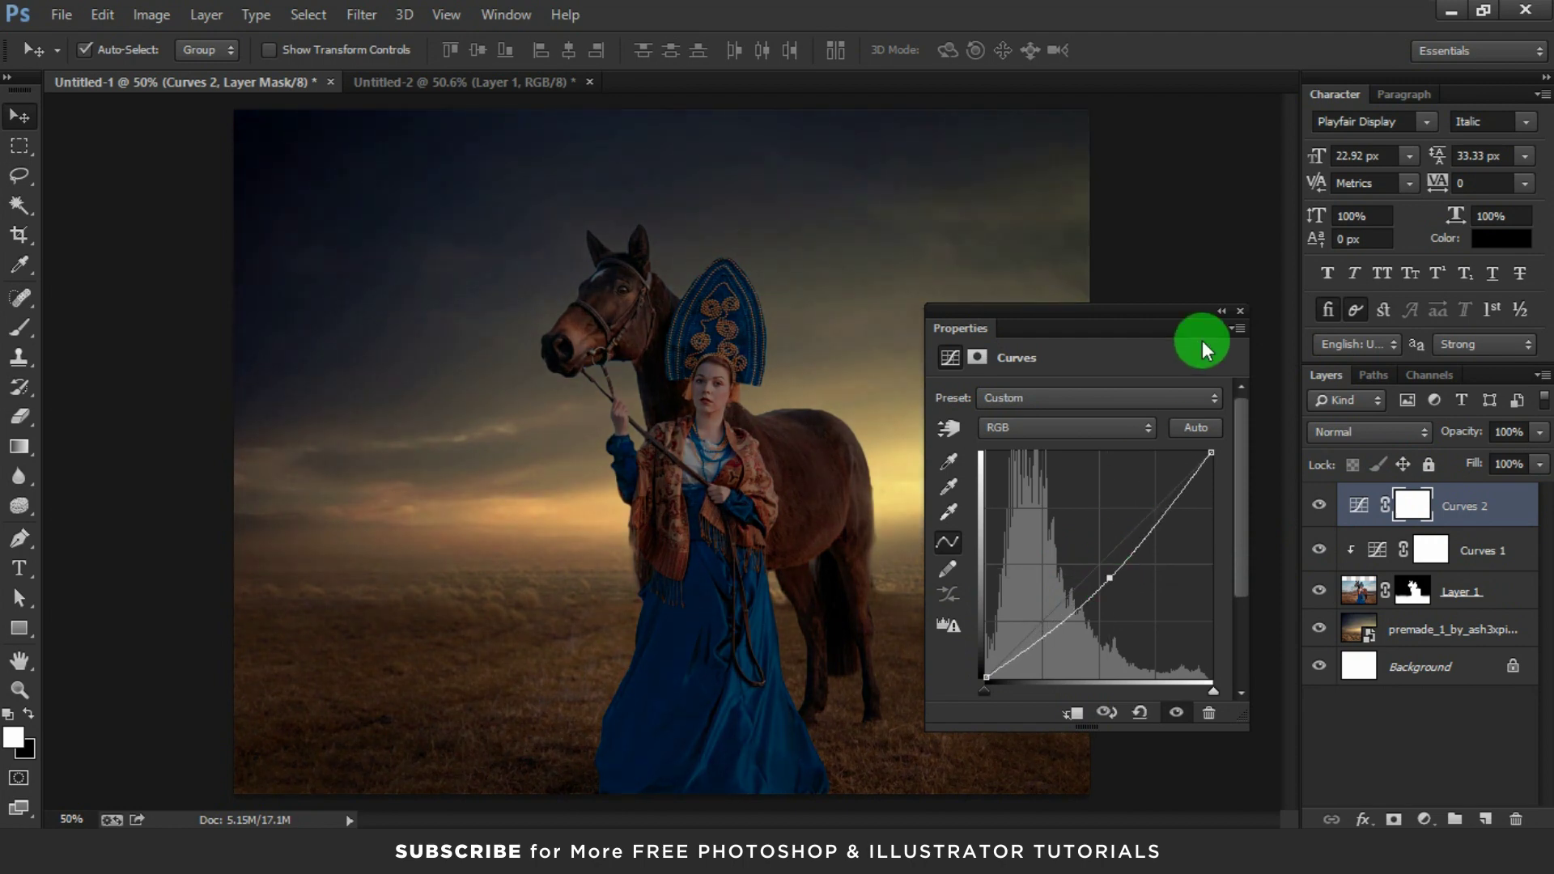
pyautogui.click(1238, 315)
pyautogui.click(1319, 505)
pyautogui.click(1319, 505)
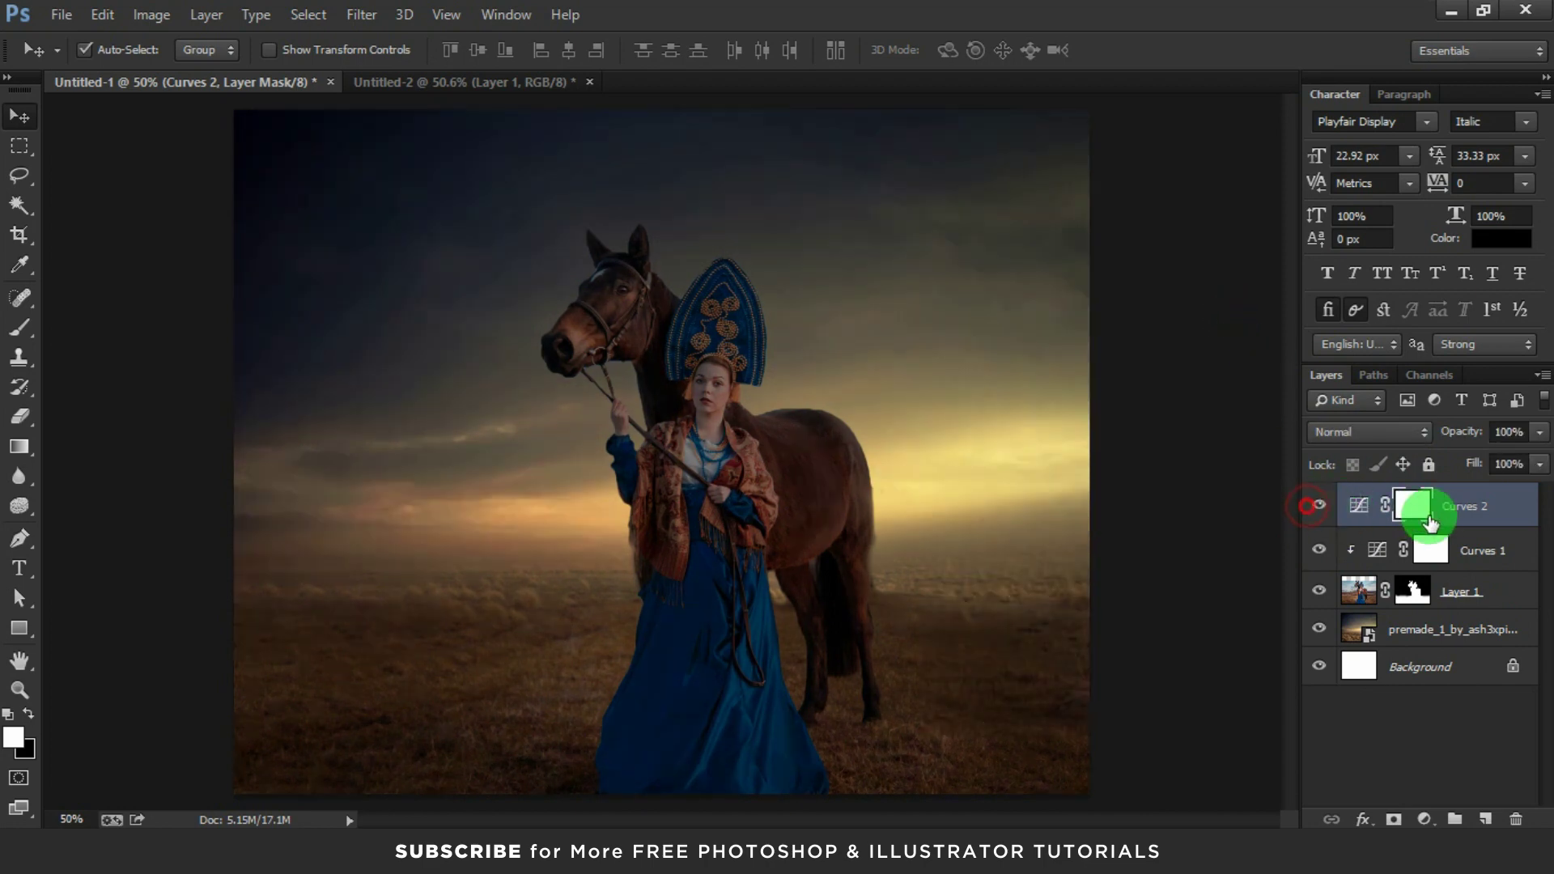
pyautogui.click(1413, 506)
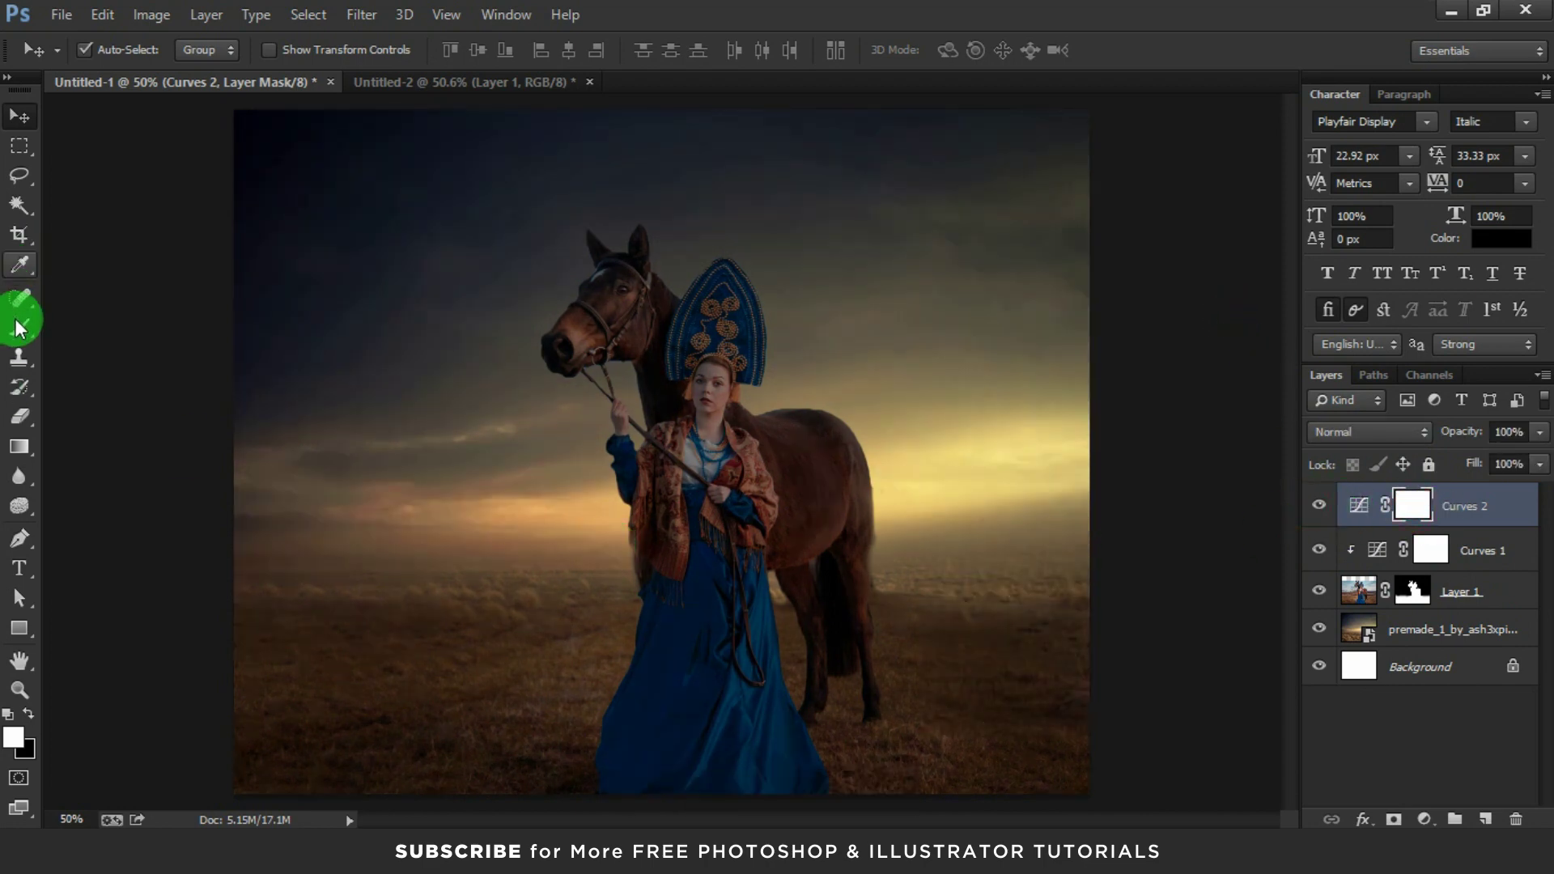
# Erase the Curves 2 mask centre with a large soft eraser to lighten the woman and horse
pyautogui.click(20, 416)
pyautogui.moveTo(572, 426); pyautogui.dragTo(866, 429)
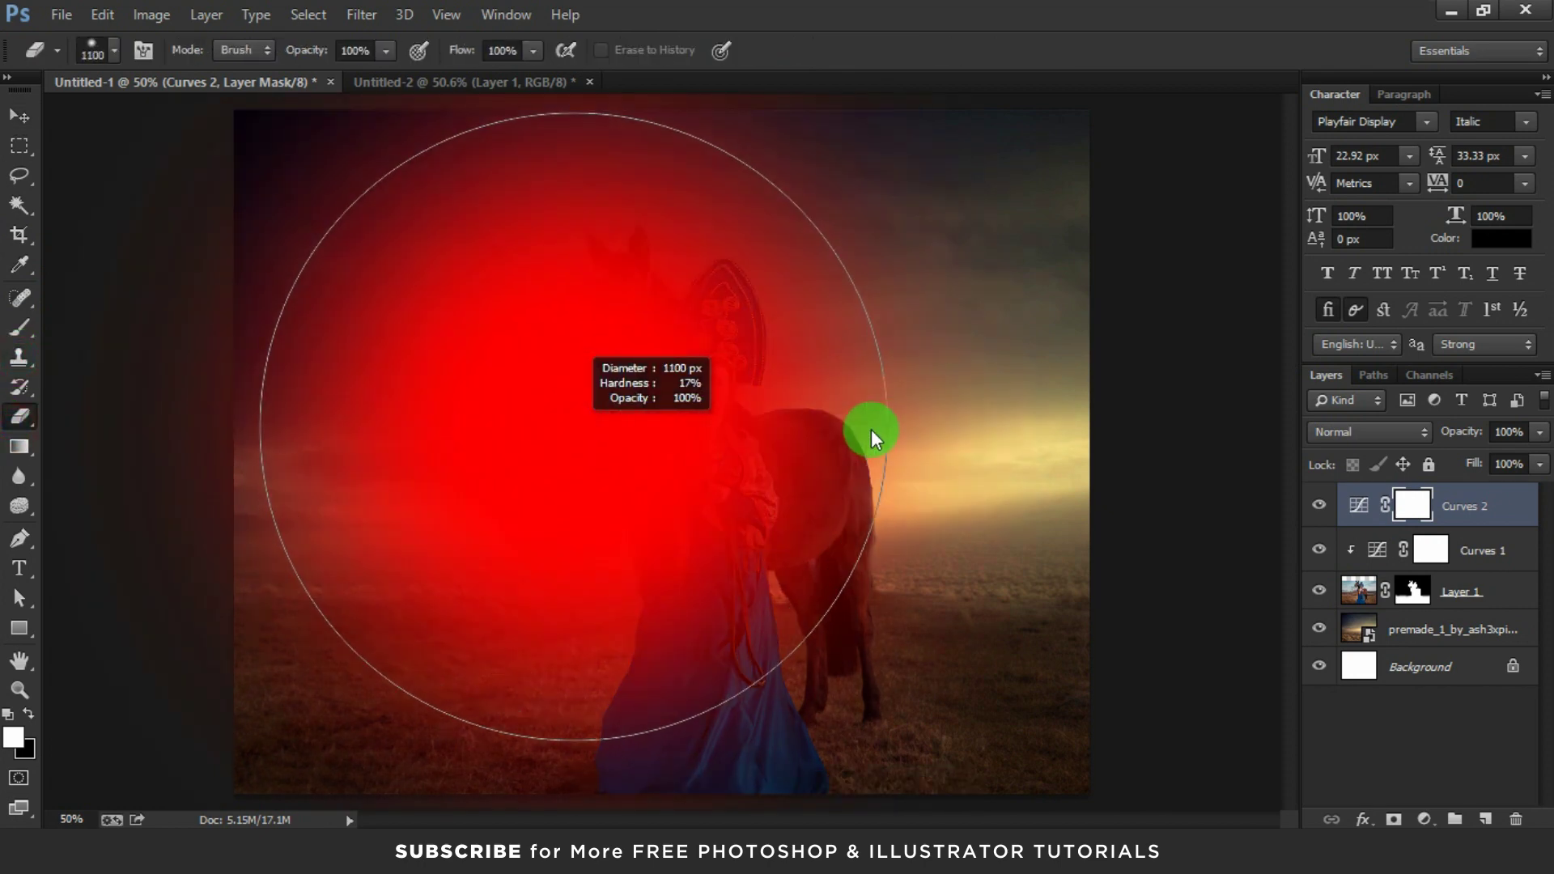
pyautogui.click(681, 410)
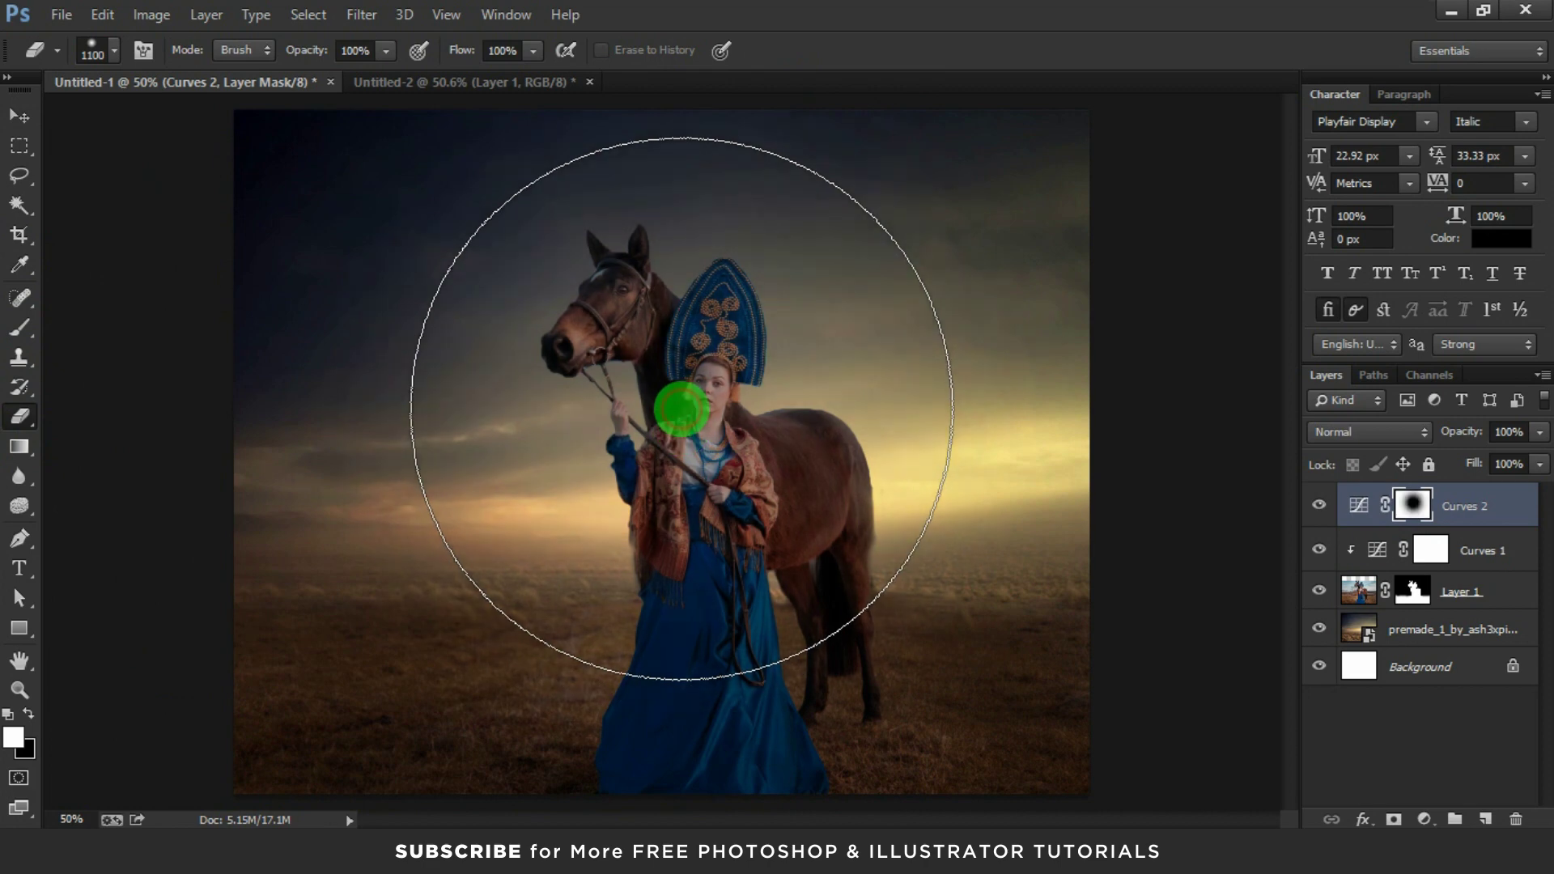
pyautogui.moveTo(681, 409); pyautogui.dragTo(336, 81)
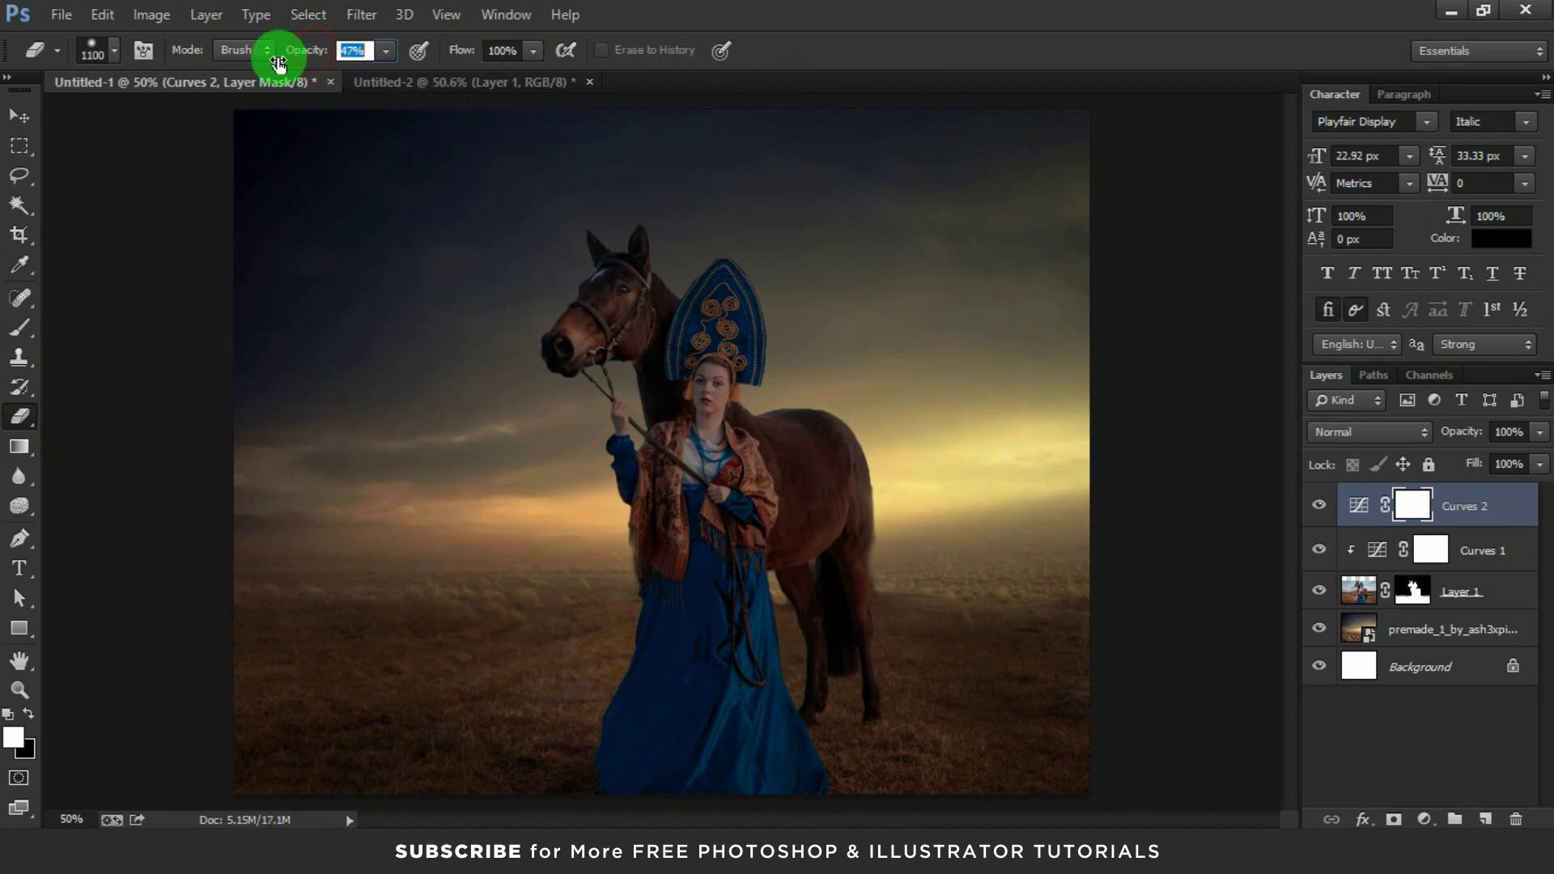
pyautogui.moveTo(275, 69); pyautogui.dragTo(615, 338)
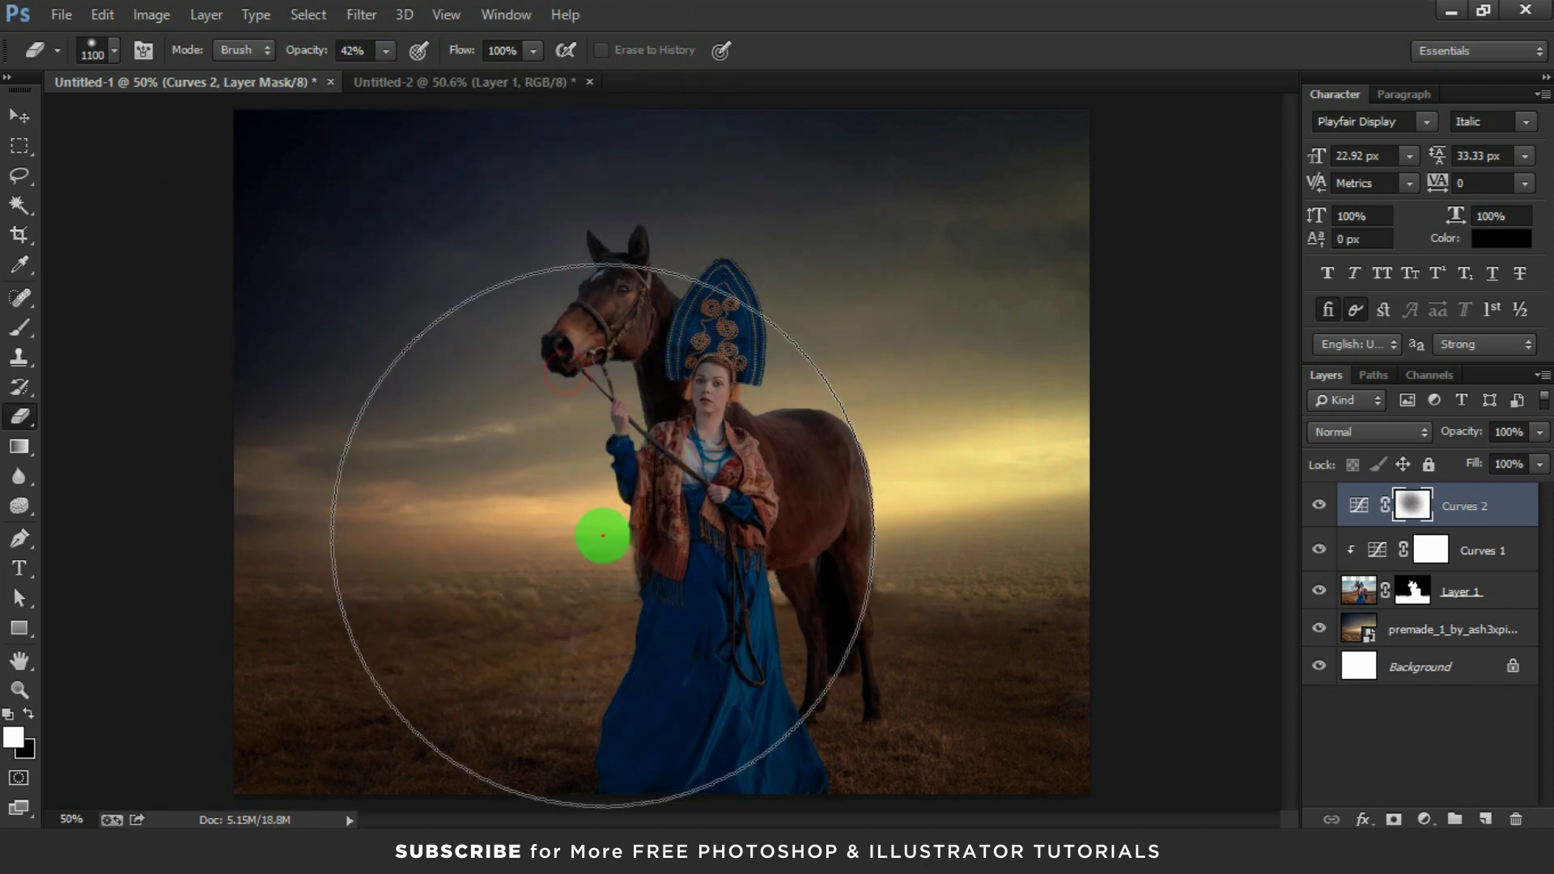
pyautogui.moveTo(615, 338); pyautogui.dragTo(603, 536)
pyautogui.moveTo(602, 536)
pyautogui.mouseDown()
pyautogui.moveTo(799, 559)
pyautogui.moveTo(799, 367)
pyautogui.mouseUp()
pyautogui.moveTo(743, 381); pyautogui.dragTo(761, 603)
pyautogui.moveTo(501, 534); pyautogui.dragTo(1376, 534)
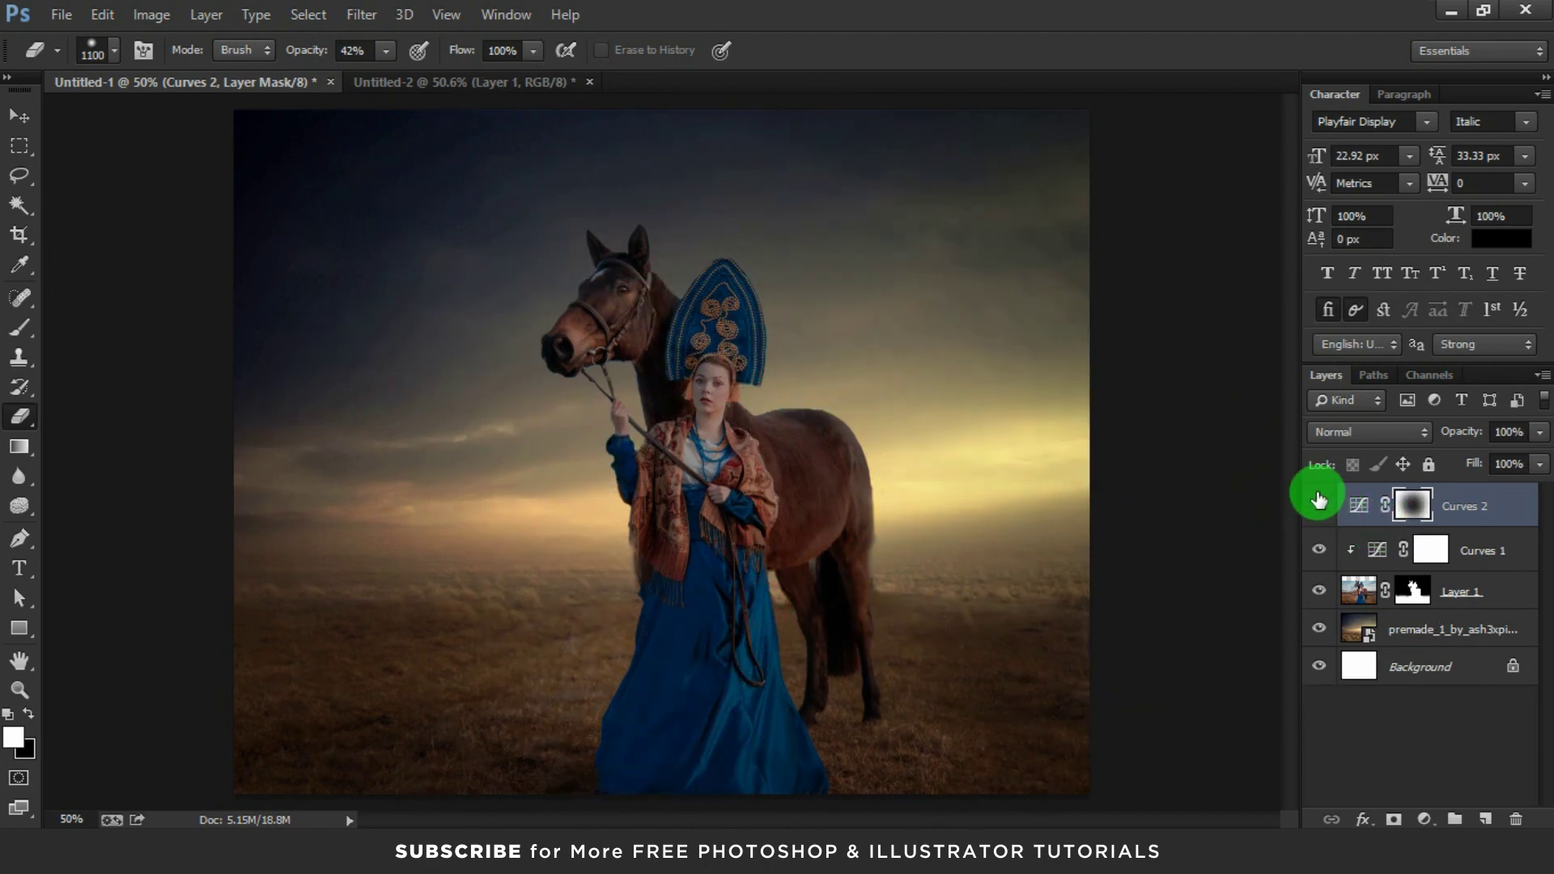
# Compare with and without the vignette, then stamp all visible layers into a new Layer 2
pyautogui.click(1319, 504)
pyautogui.click(1319, 503)
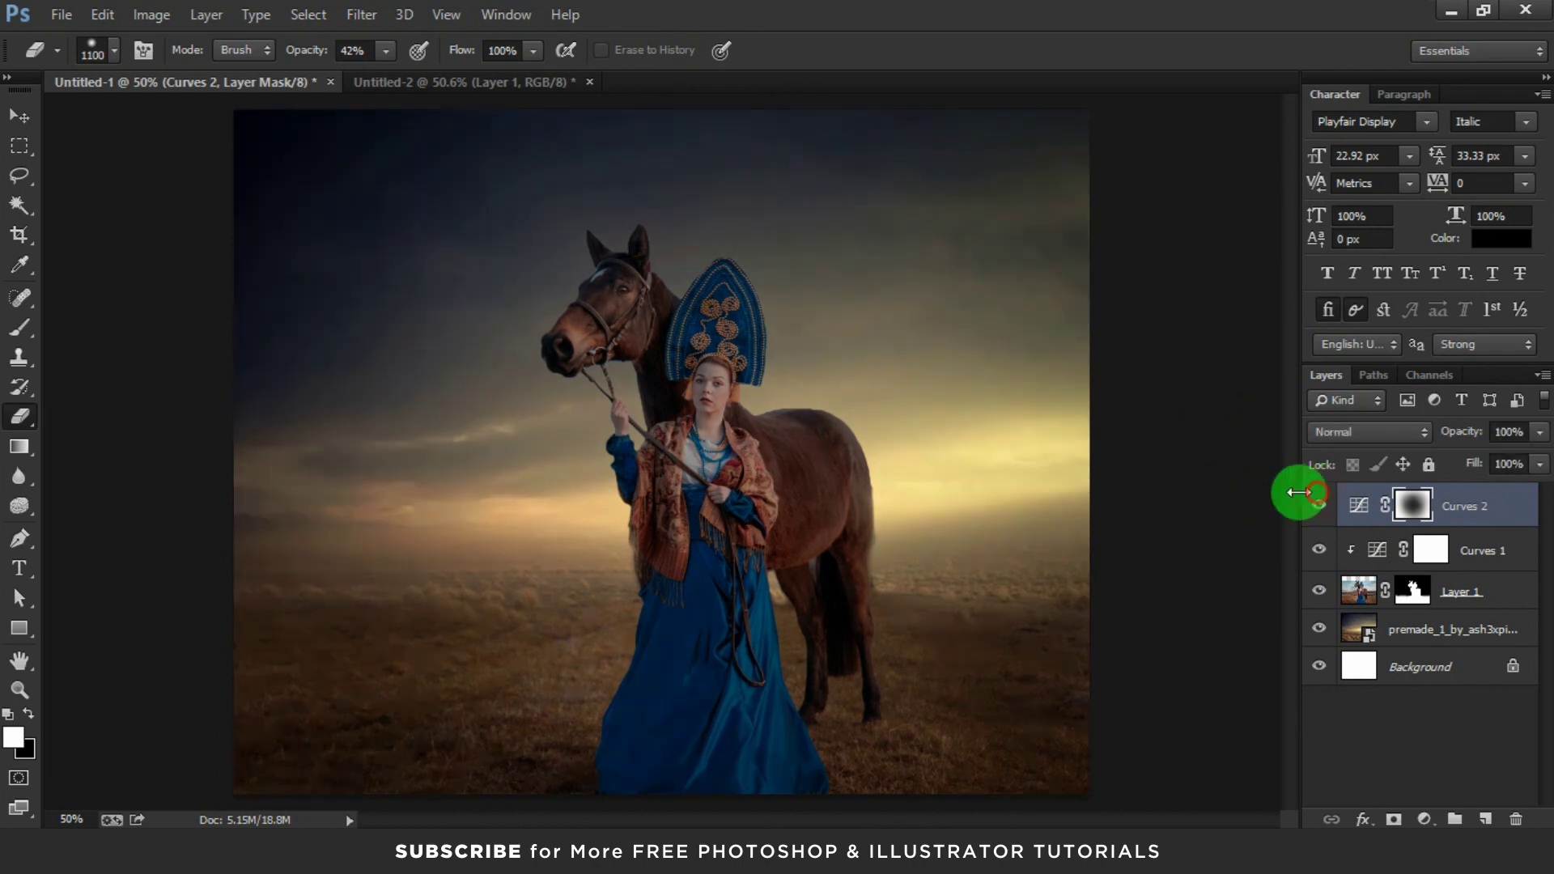
pyautogui.click(17, 118)
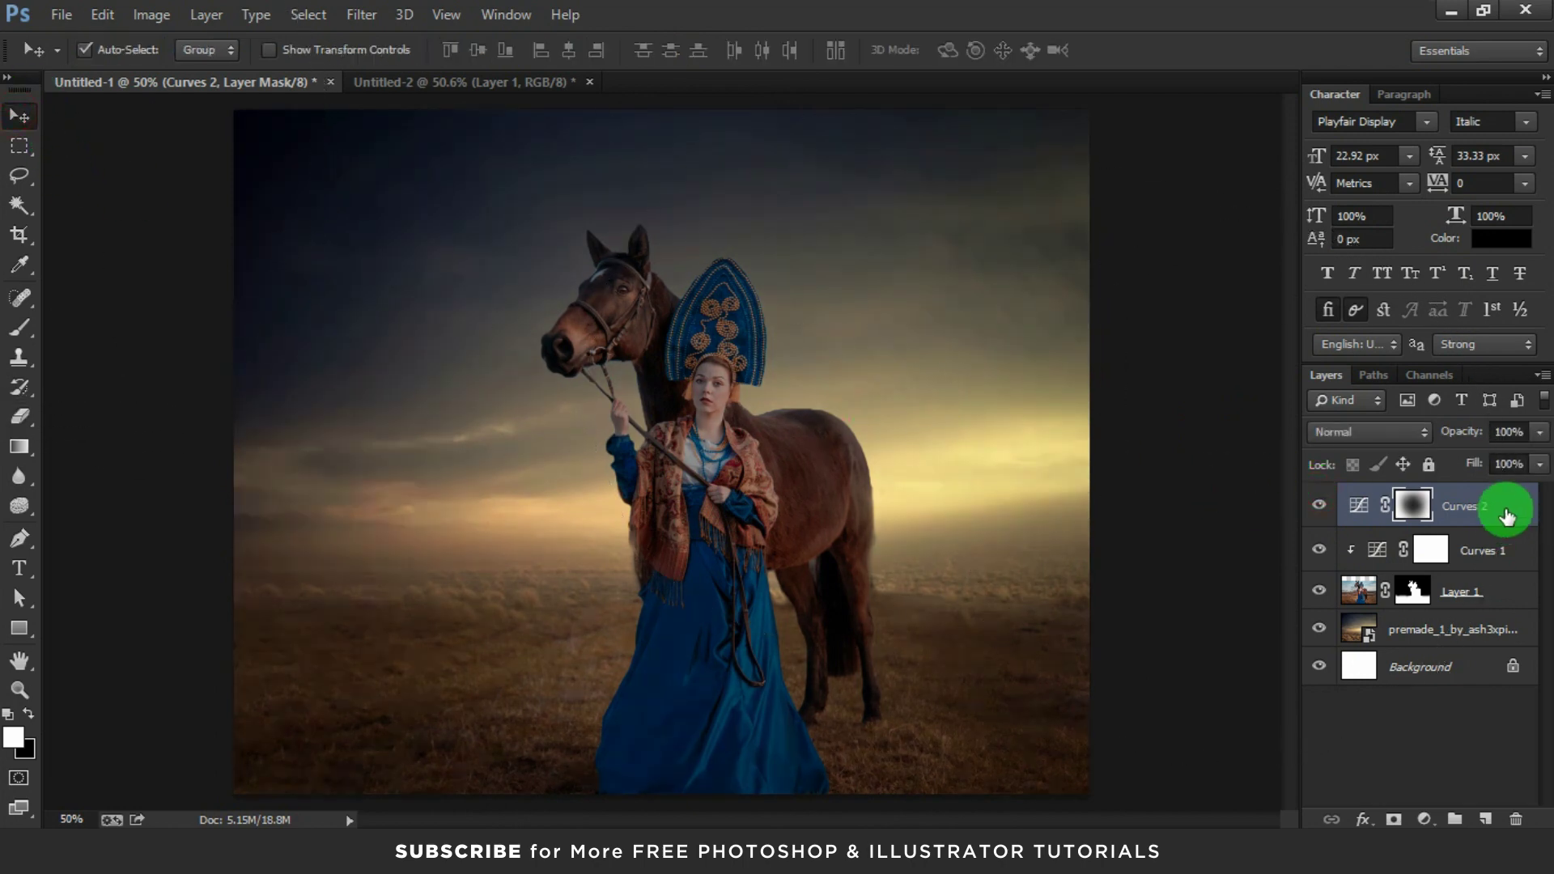
pyautogui.click(1507, 516)
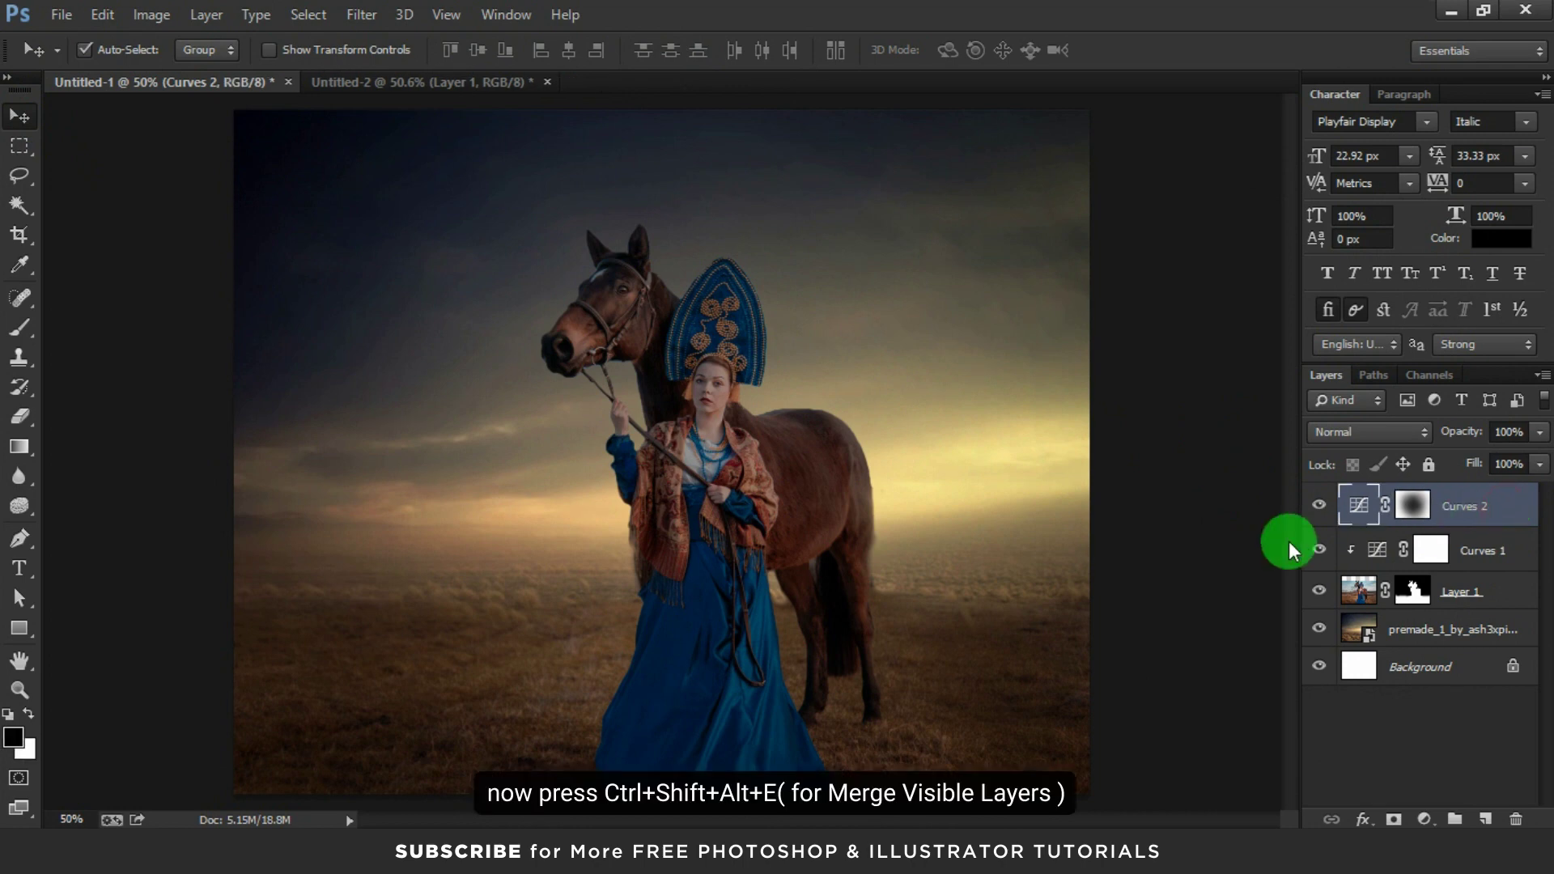
pyautogui.hotkey('ctrl', 'shift', 'alt', 'e')
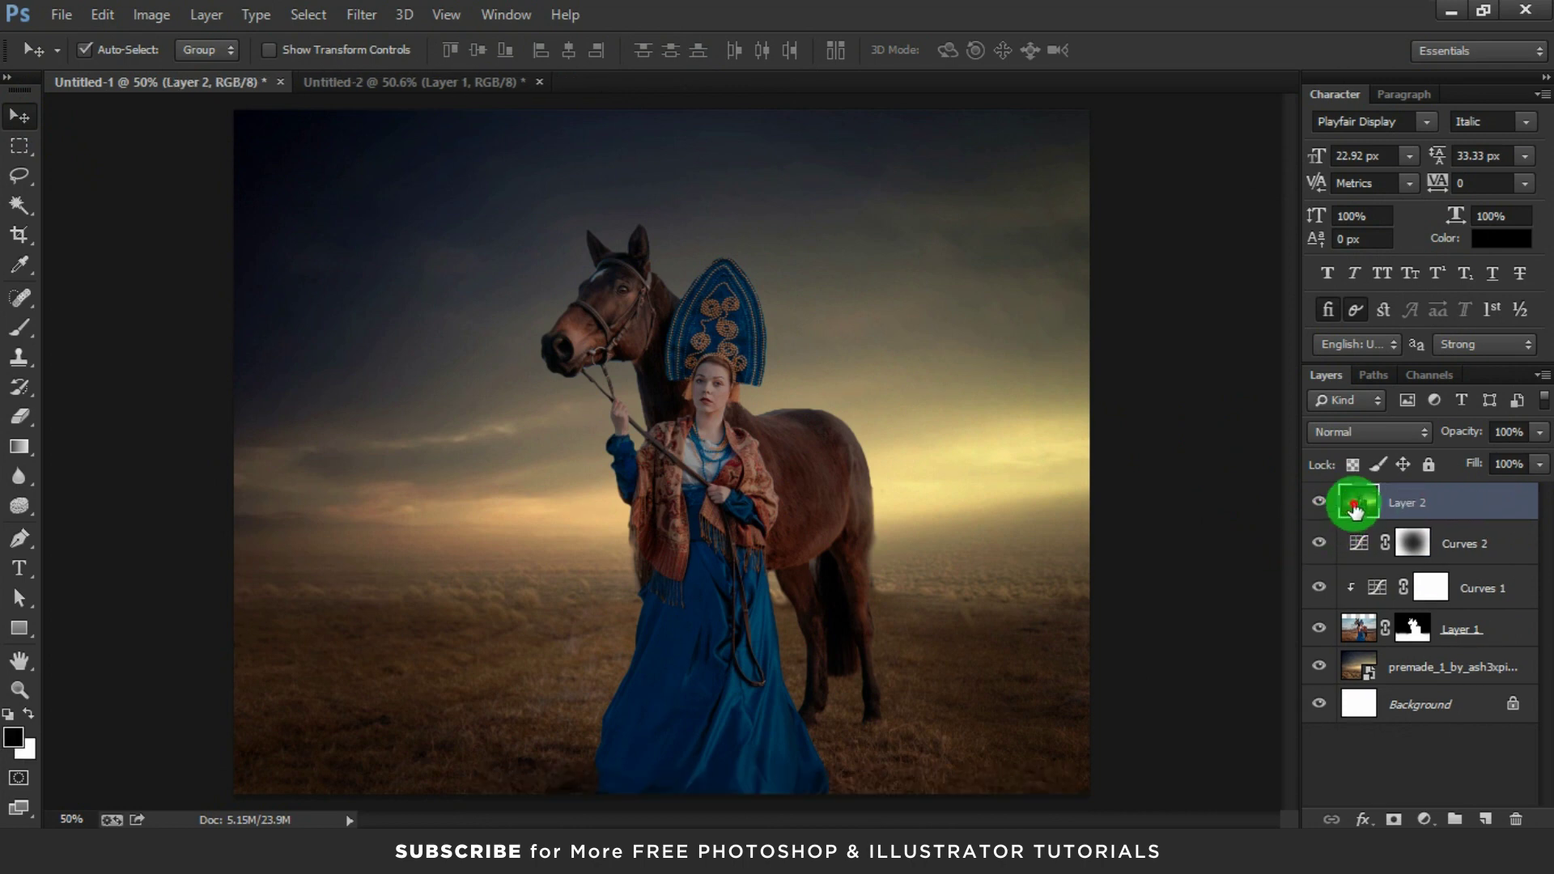
pyautogui.click(370, 24)
pyautogui.moveTo(380, 288)
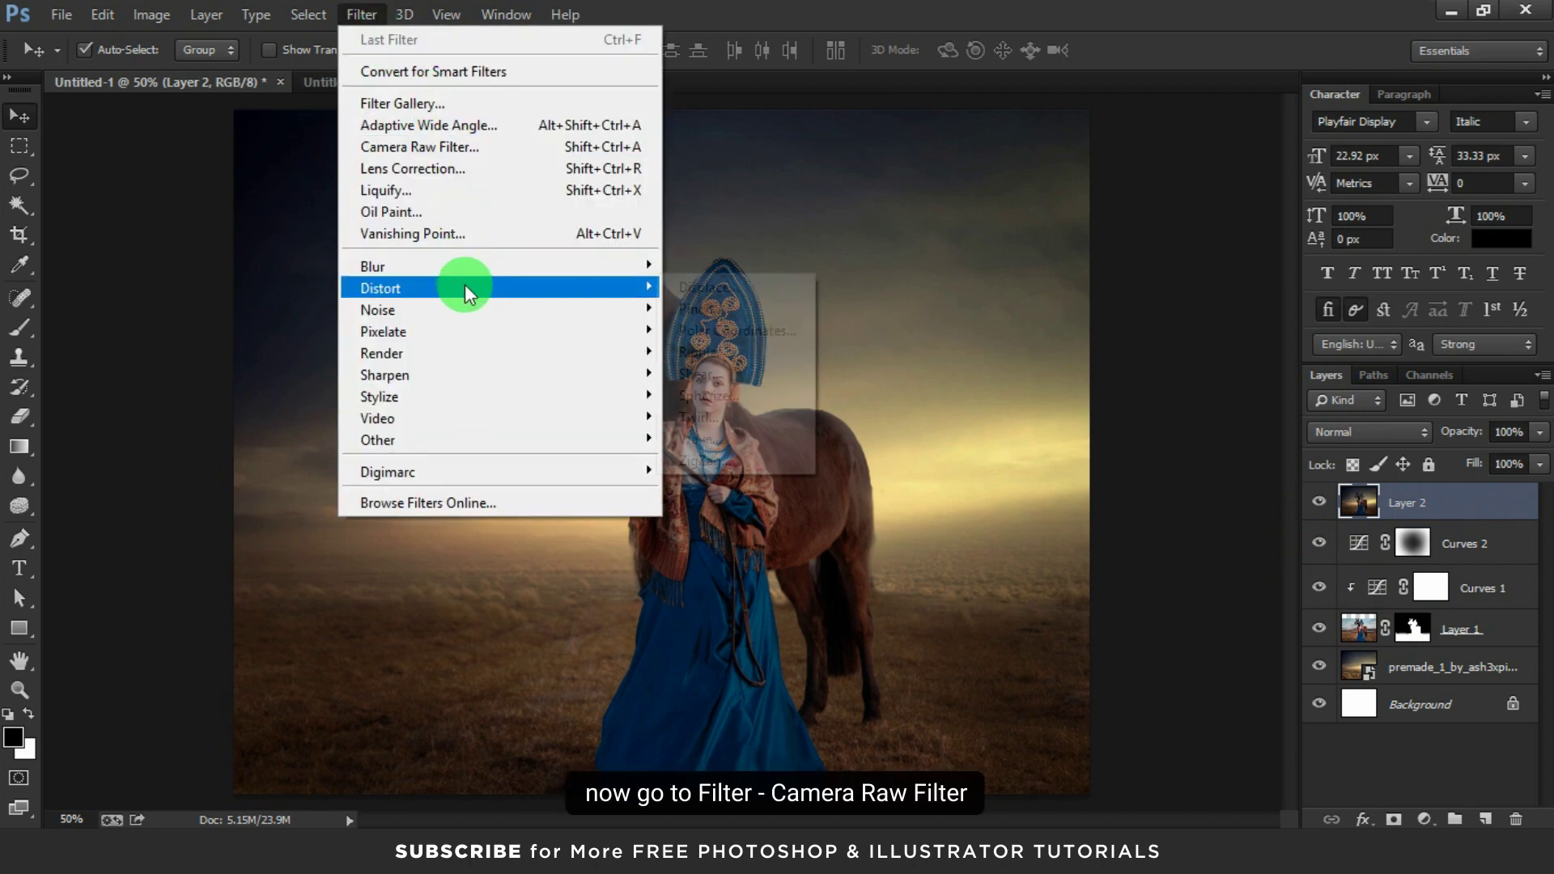
# In Camera Raw, set Exposure -0.25, Contrast +22, Highlights +44 and Shadows +70
pyautogui.click(447, 154)
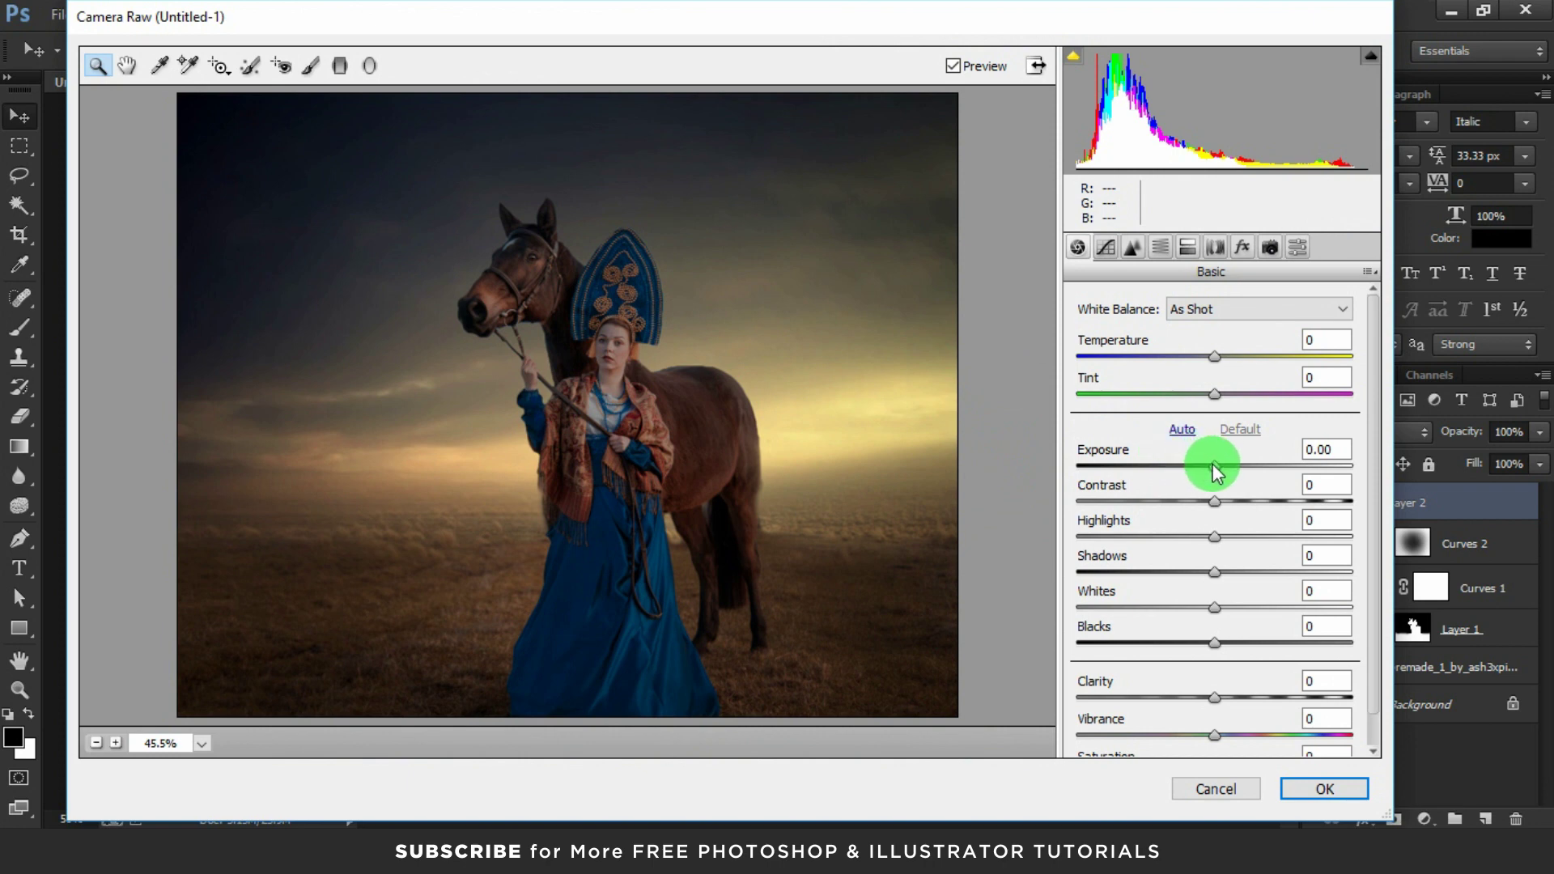
pyautogui.moveTo(1213, 466); pyautogui.dragTo(1210, 469)
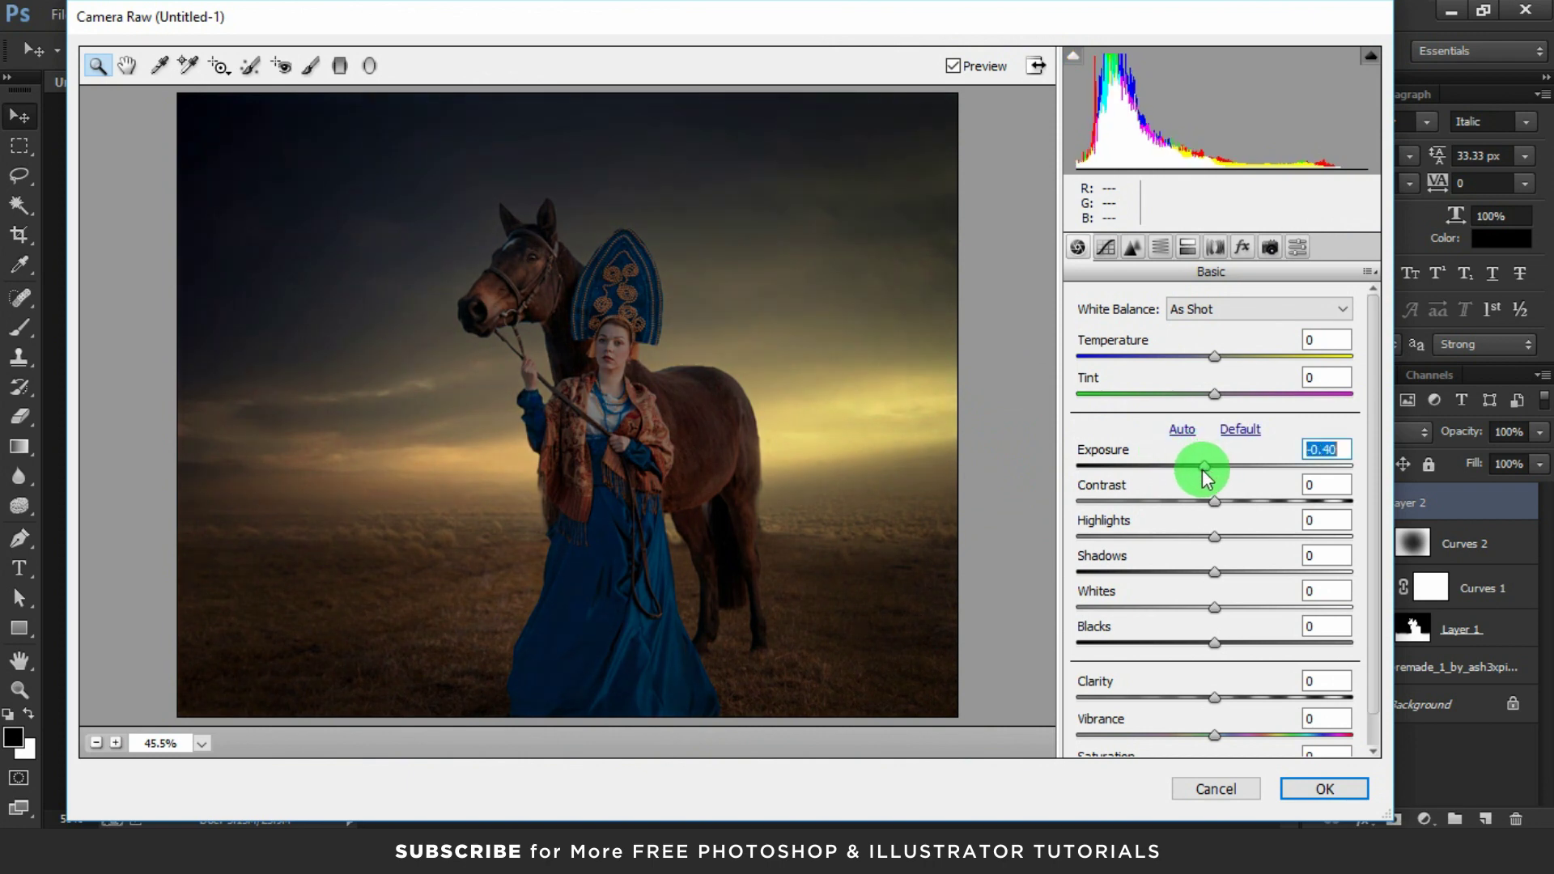
pyautogui.moveTo(1199, 475); pyautogui.dragTo(1247, 499)
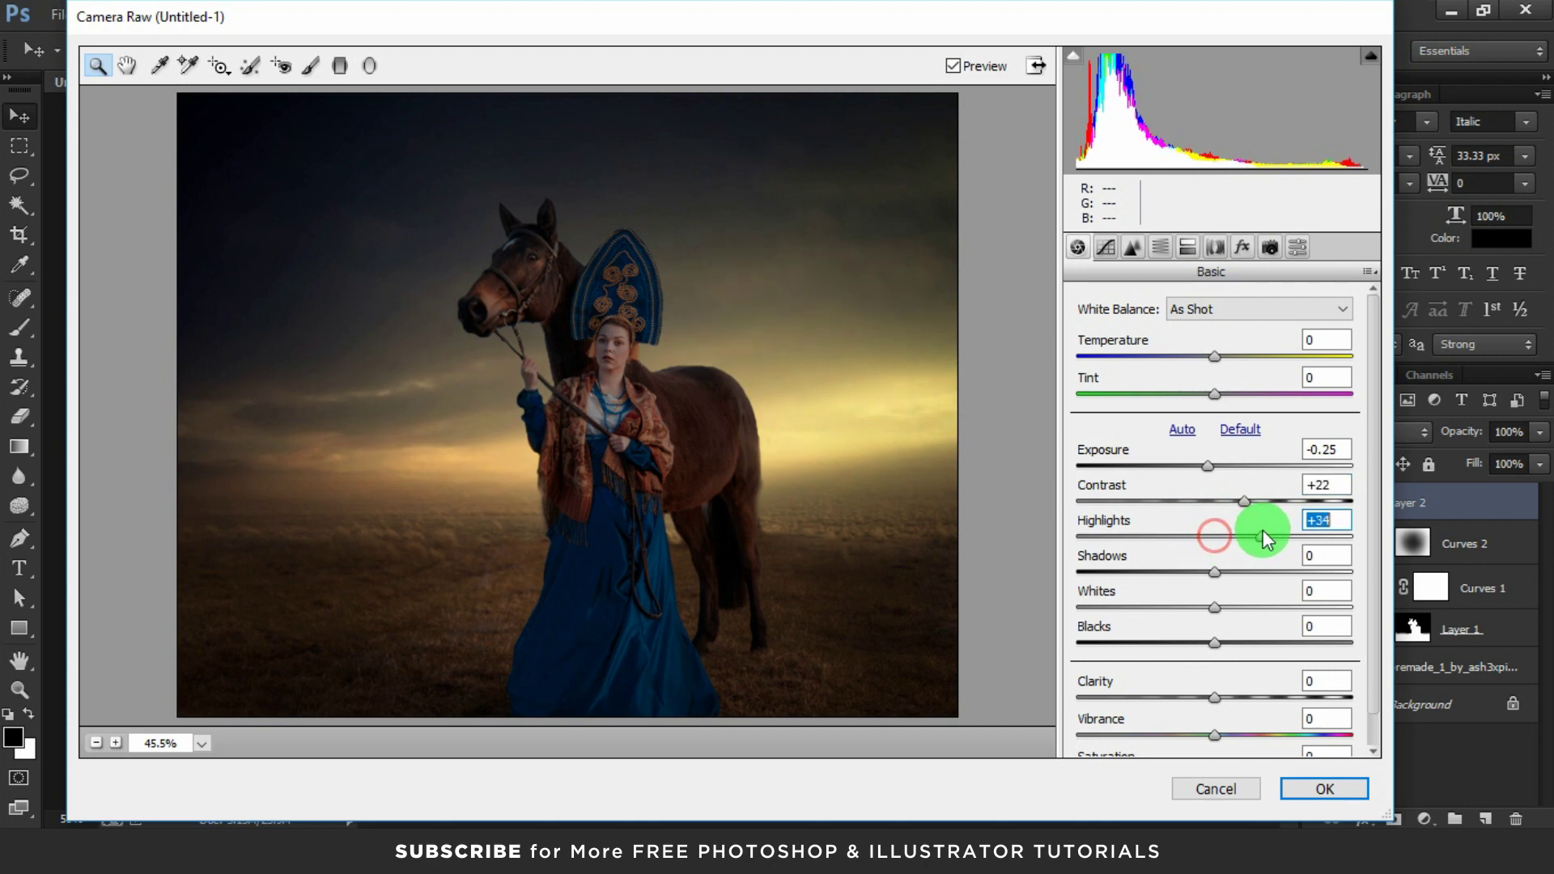
pyautogui.moveTo(1263, 531); pyautogui.dragTo(1290, 534)
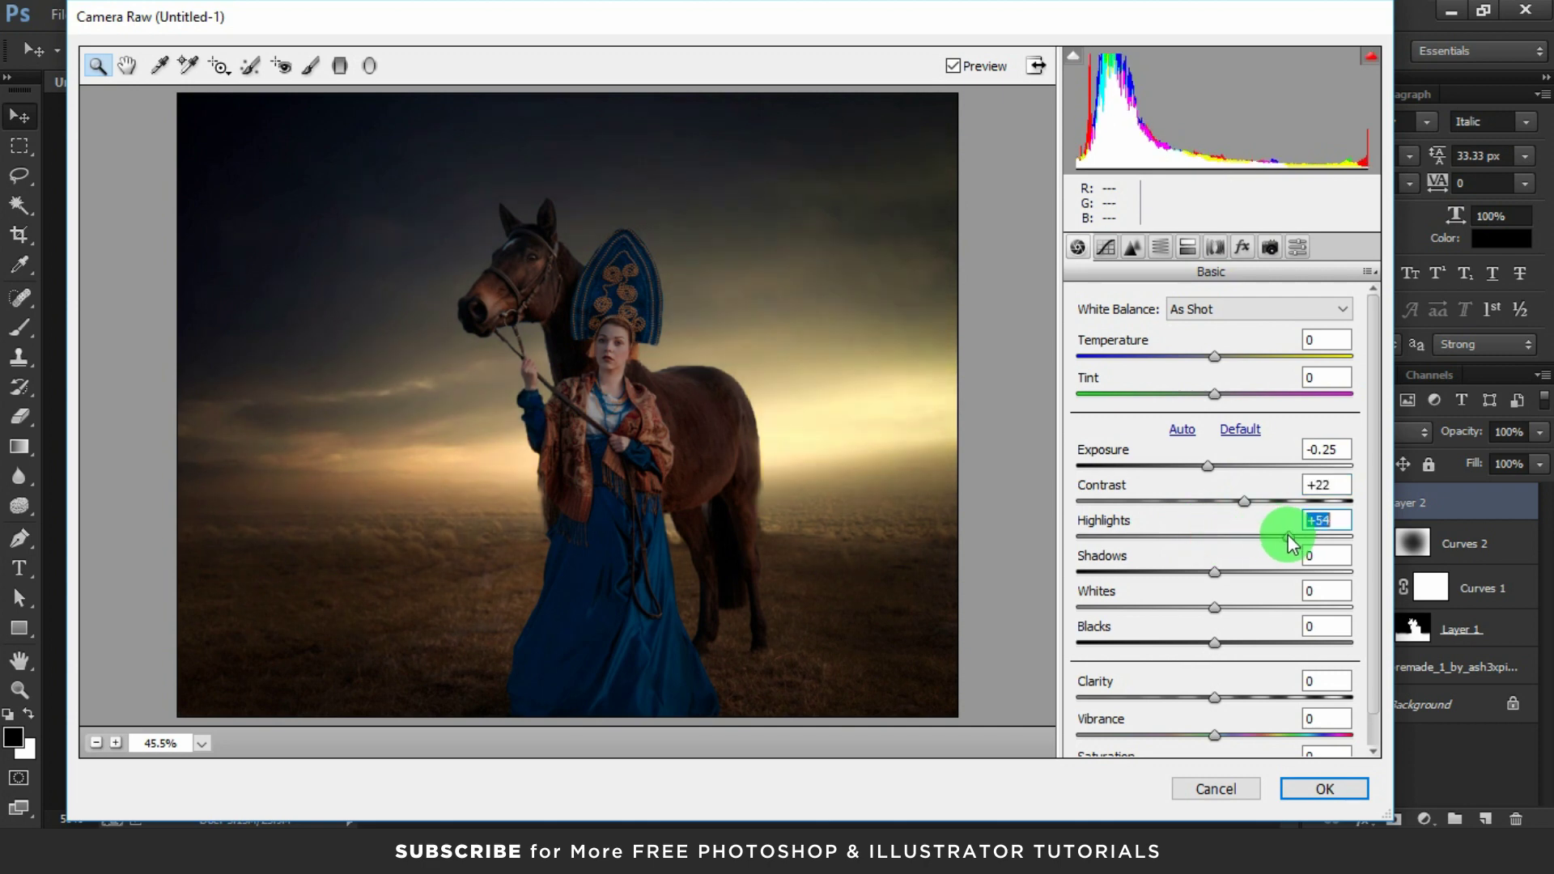
pyautogui.moveTo(1289, 541)
pyautogui.mouseDown()
pyautogui.moveTo(1275, 537)
pyautogui.moveTo(1266, 567)
pyautogui.moveTo(1314, 583)
pyautogui.mouseUp()
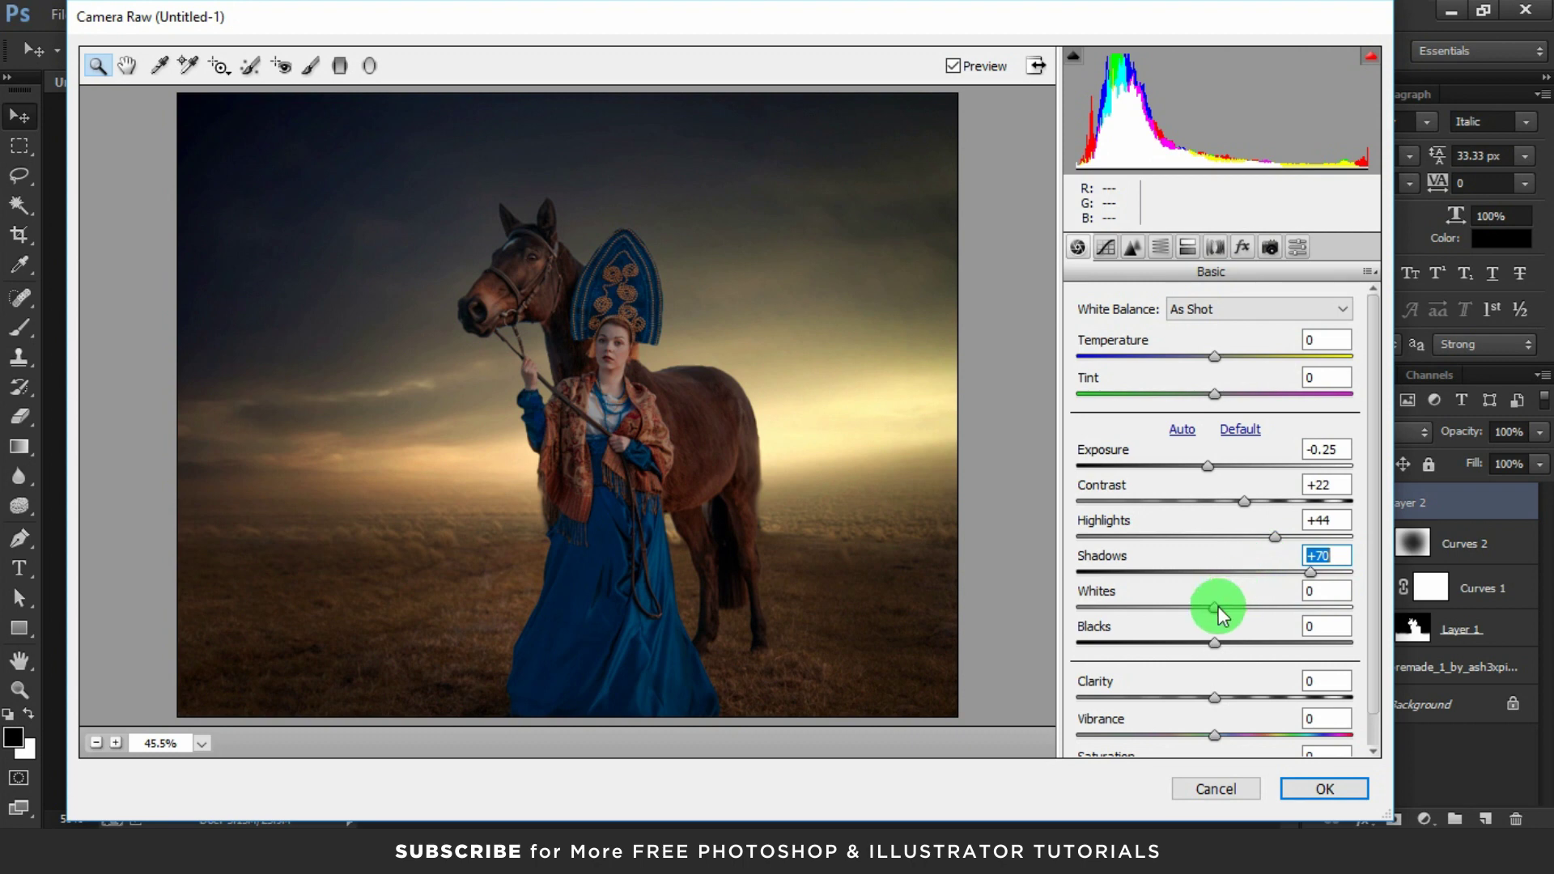
# Set Whites +55, Blacks +15 and Clarity +23 in Camera Raw
pyautogui.moveTo(1216, 608); pyautogui.dragTo(1318, 629)
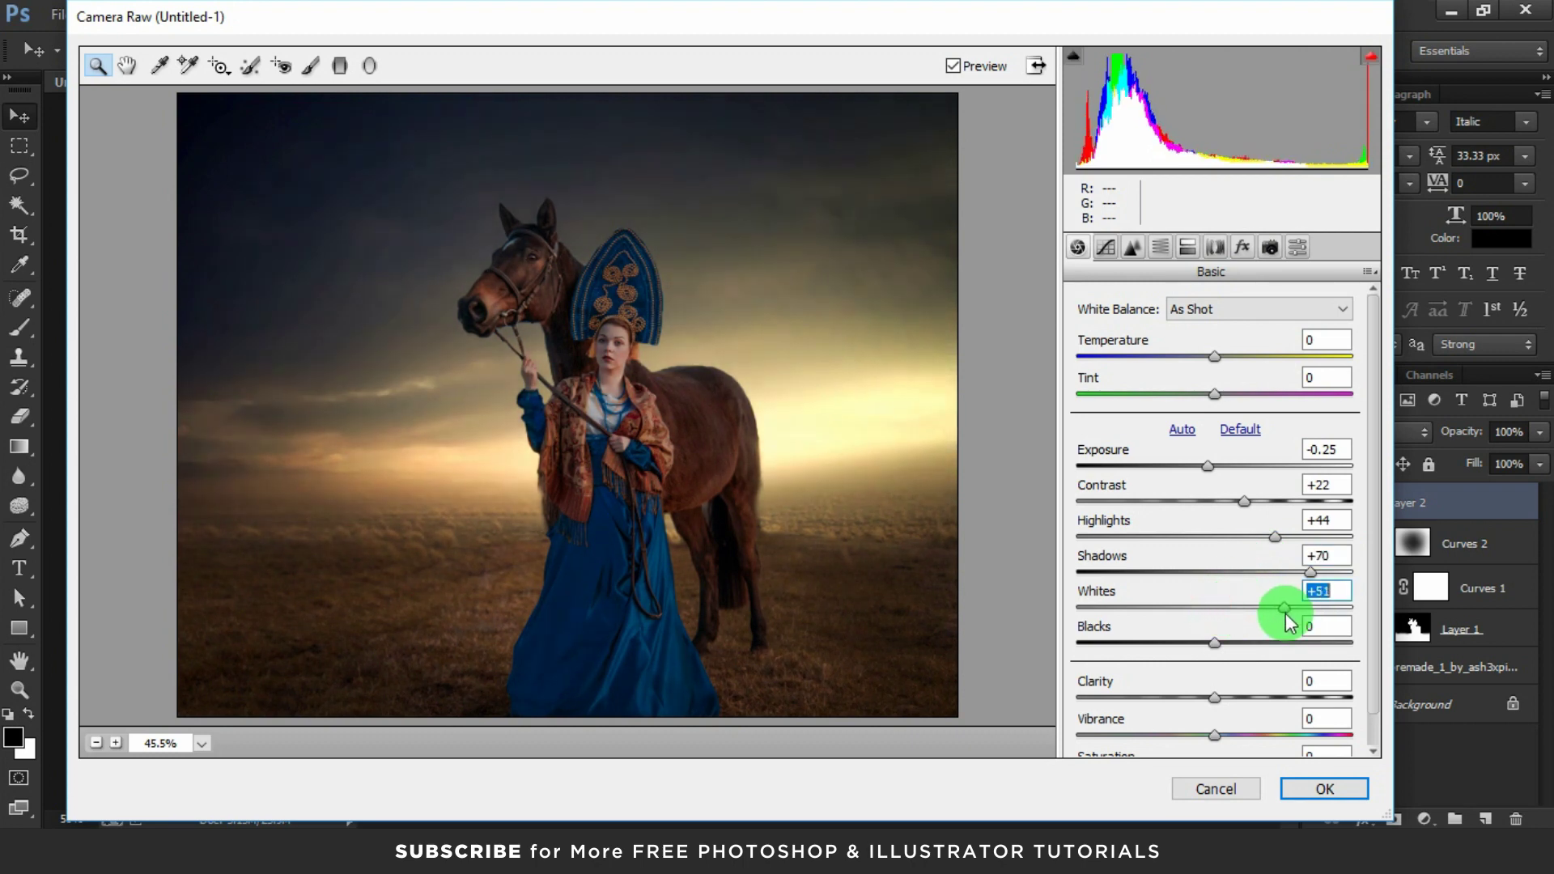
pyautogui.moveTo(1318, 628); pyautogui.dragTo(1286, 624)
pyautogui.moveTo(1285, 625); pyautogui.dragTo(1292, 632)
pyautogui.click(1215, 644)
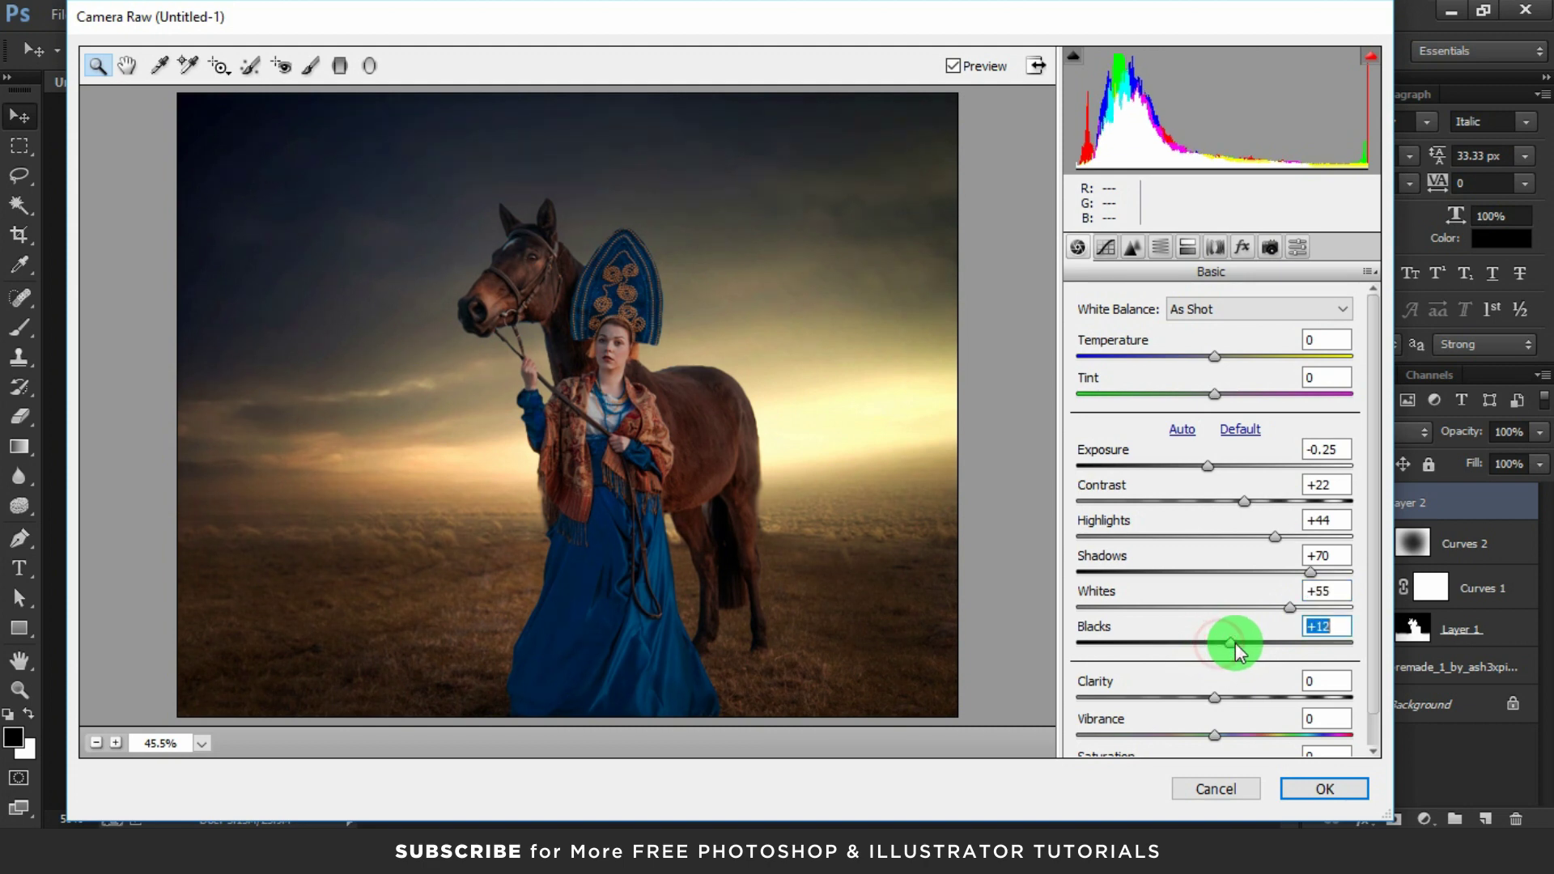
pyautogui.moveTo(1219, 643)
pyautogui.mouseDown()
pyautogui.moveTo(1164, 643)
pyautogui.moveTo(1240, 642)
pyautogui.mouseUp()
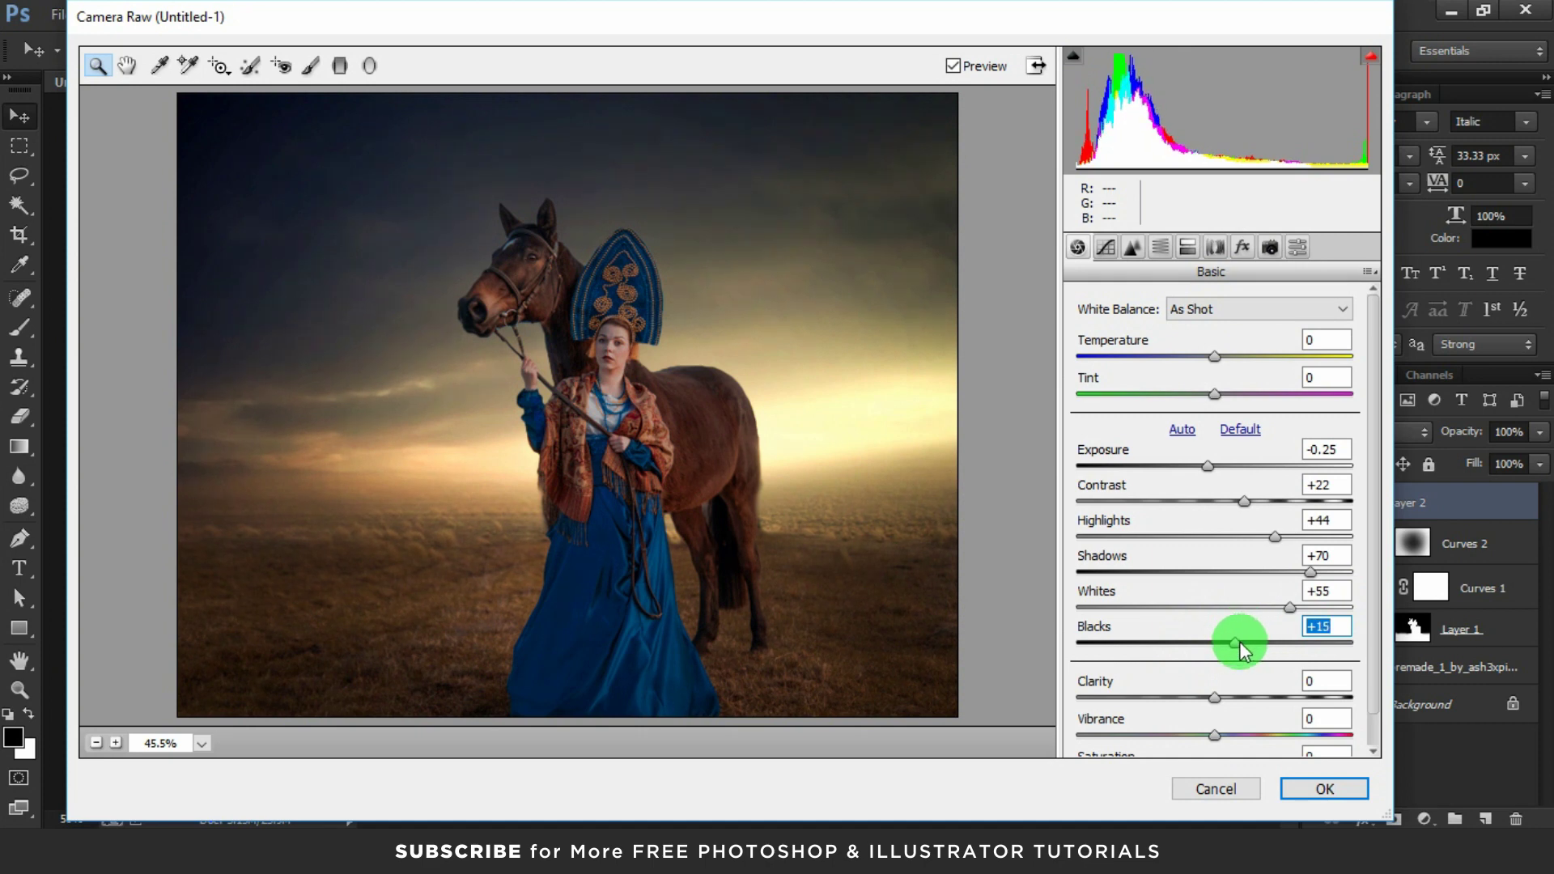
pyautogui.moveTo(1213, 694); pyautogui.dragTo(1245, 686)
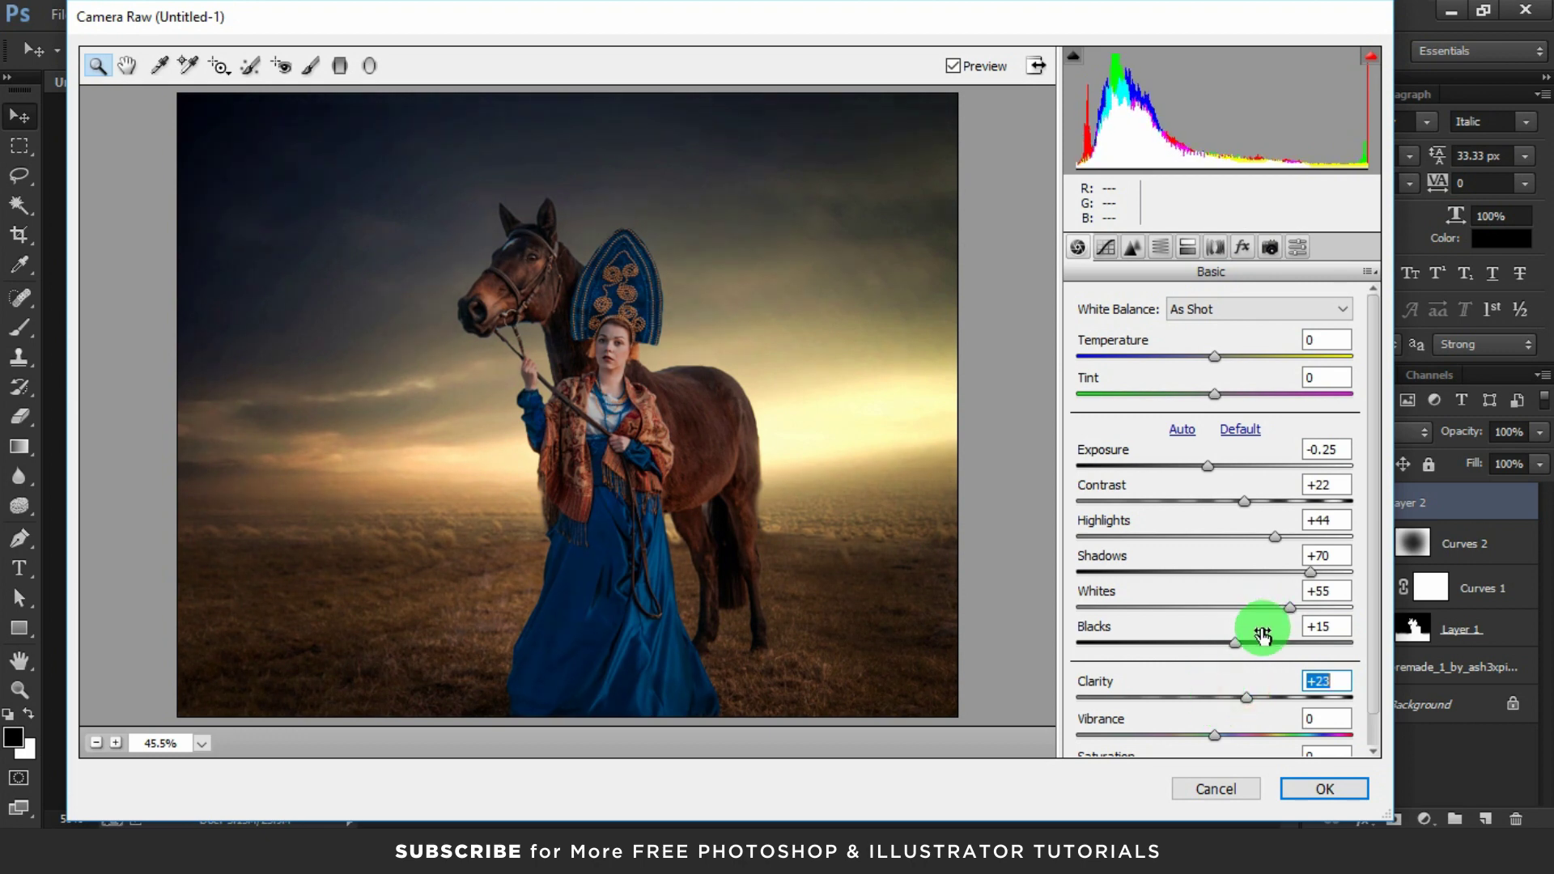
# In Camera Calibration, set Red Primary Hue +45, Green Primary Hue +59 and Blue Primary Hue -50
pyautogui.click(1261, 251)
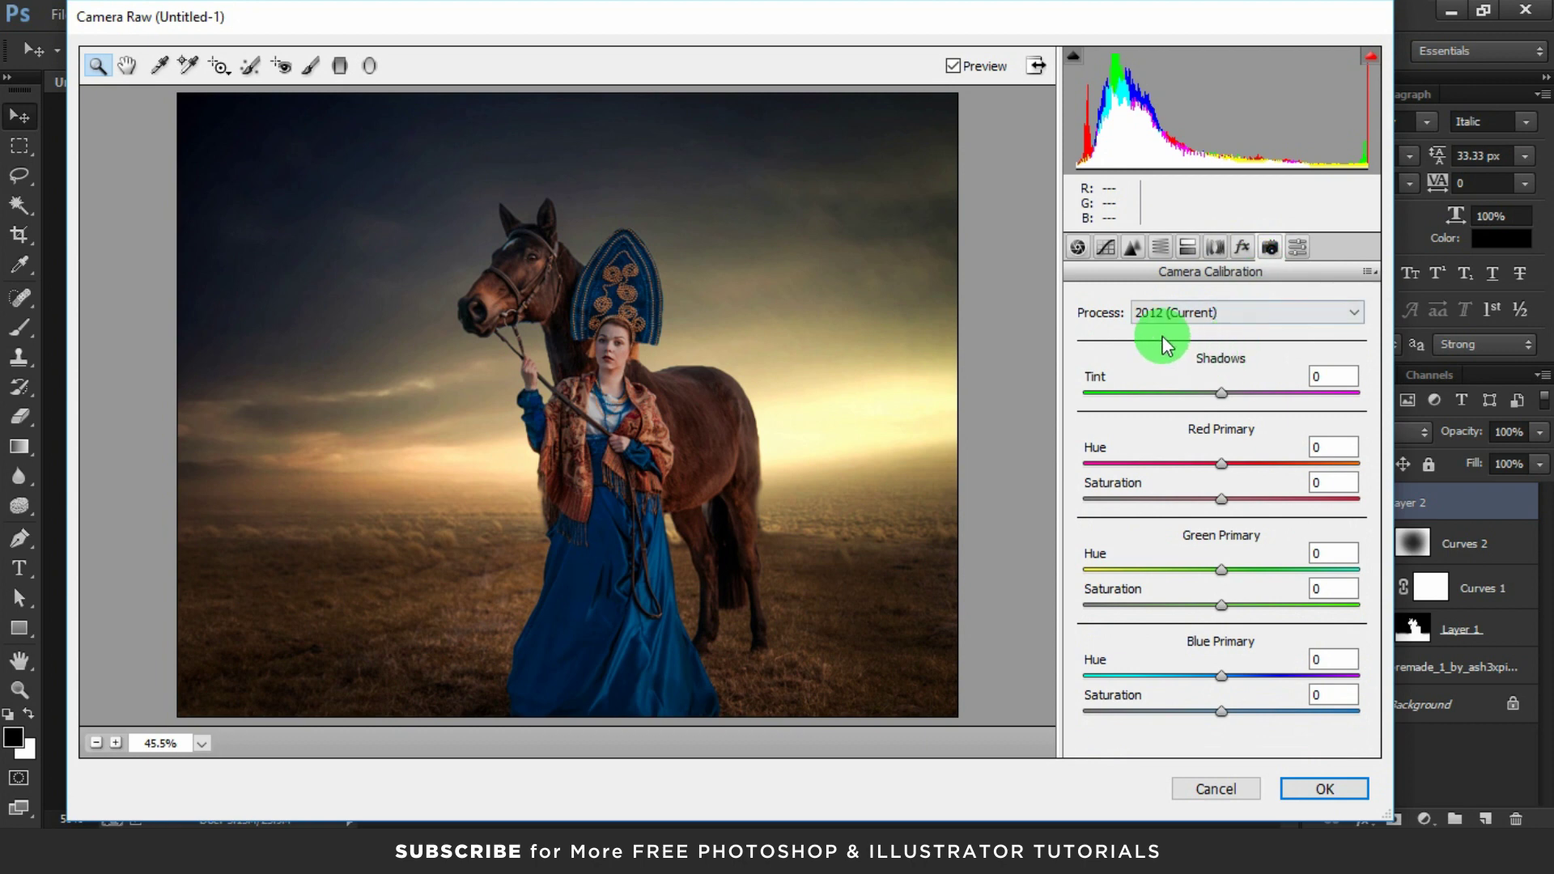
pyautogui.moveTo(1226, 464); pyautogui.dragTo(1289, 470)
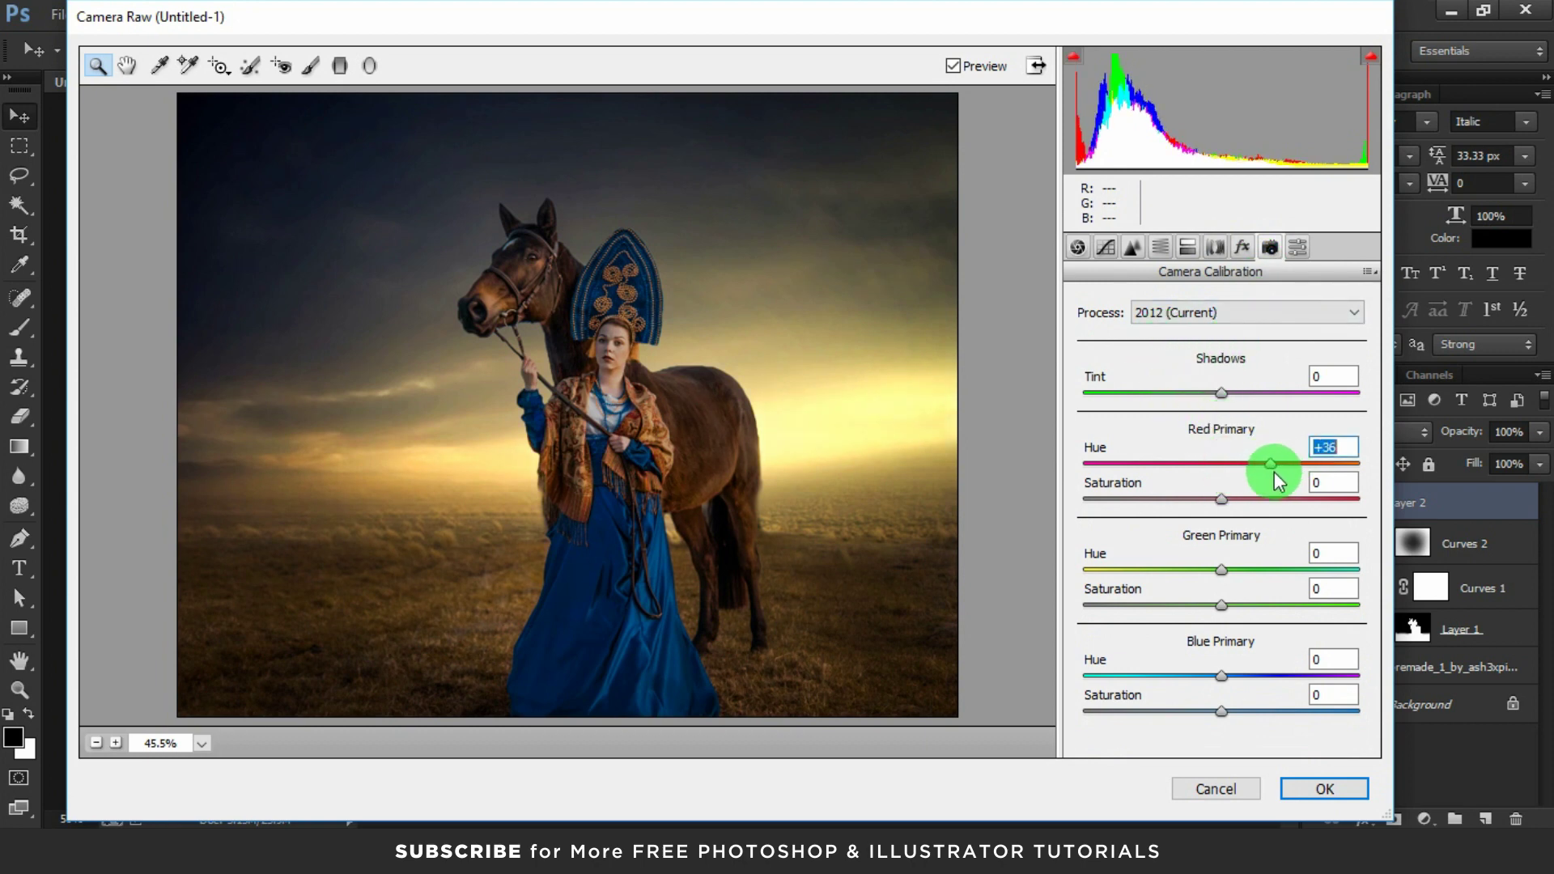
pyautogui.click(1223, 553)
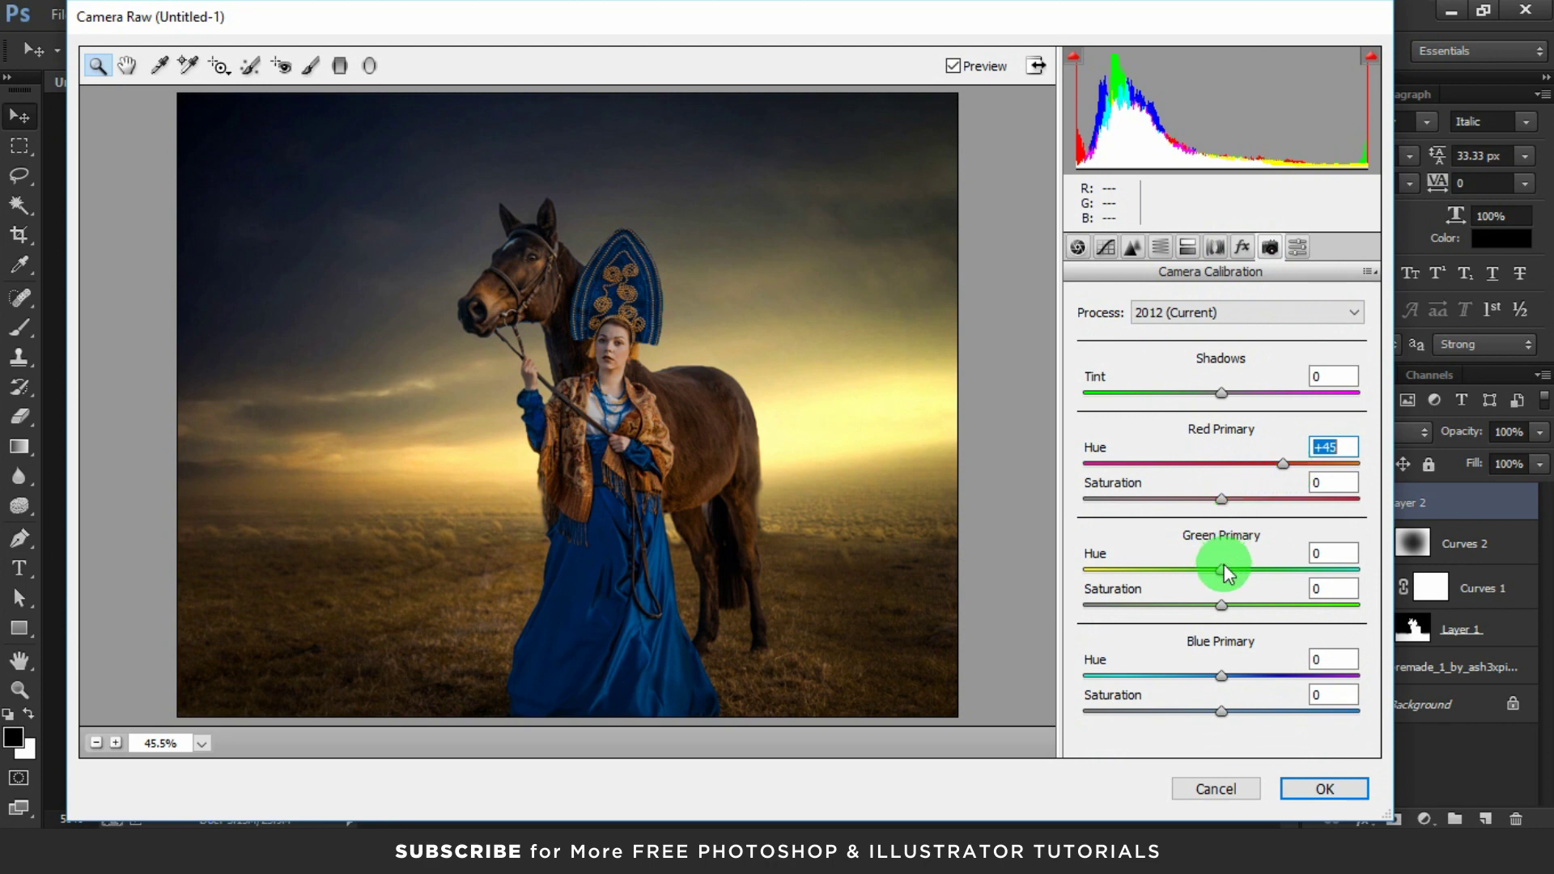
pyautogui.moveTo(1224, 565)
pyautogui.mouseDown()
pyautogui.moveTo(1347, 565)
pyautogui.moveTo(1273, 577)
pyautogui.moveTo(1334, 578)
pyautogui.moveTo(1319, 578)
pyautogui.mouseUp()
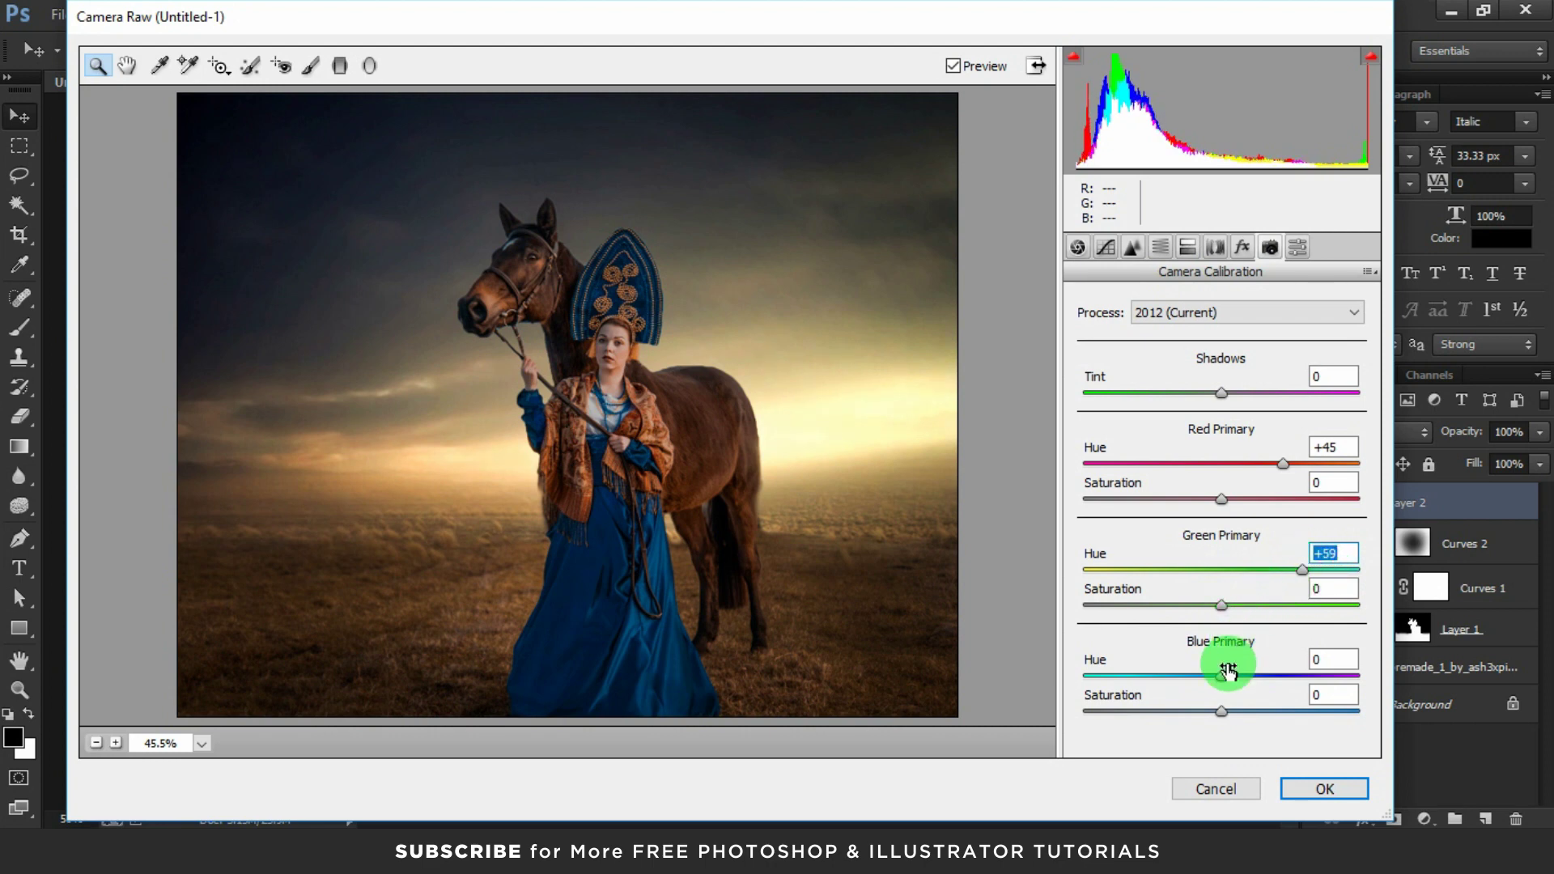
pyautogui.moveTo(1222, 677)
pyautogui.mouseDown()
pyautogui.moveTo(1283, 675)
pyautogui.moveTo(1162, 659)
pyautogui.moveTo(1191, 659)
pyautogui.moveTo(1175, 672)
pyautogui.moveTo(1190, 673)
pyautogui.moveTo(1153, 675)
pyautogui.mouseUp()
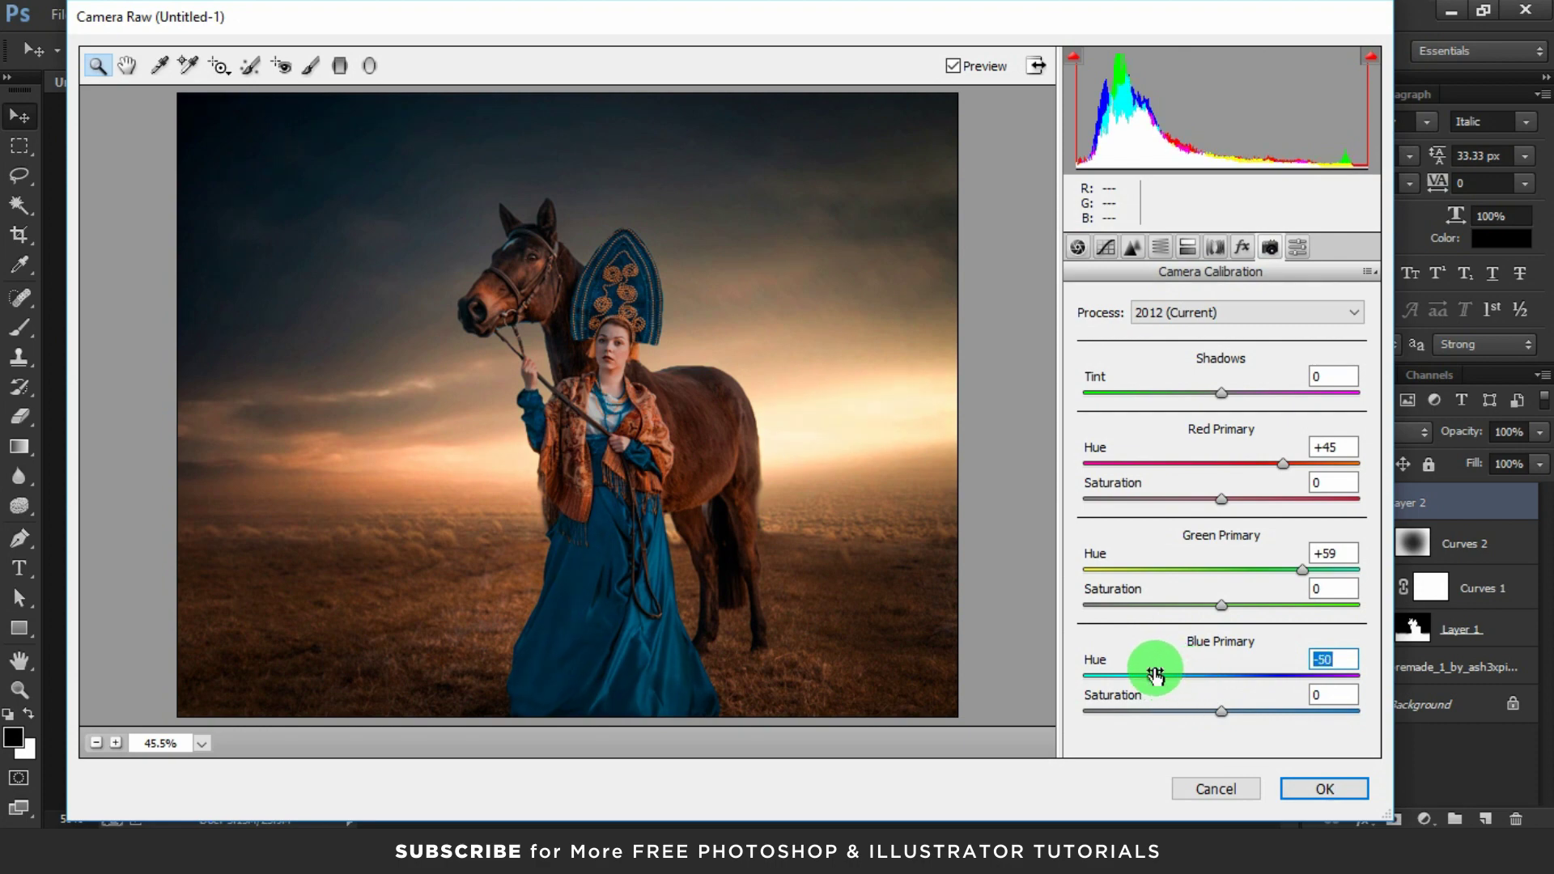
# Apply the Camera Raw grade and toggle Layer 2 to compare before and after
pyautogui.click(1293, 796)
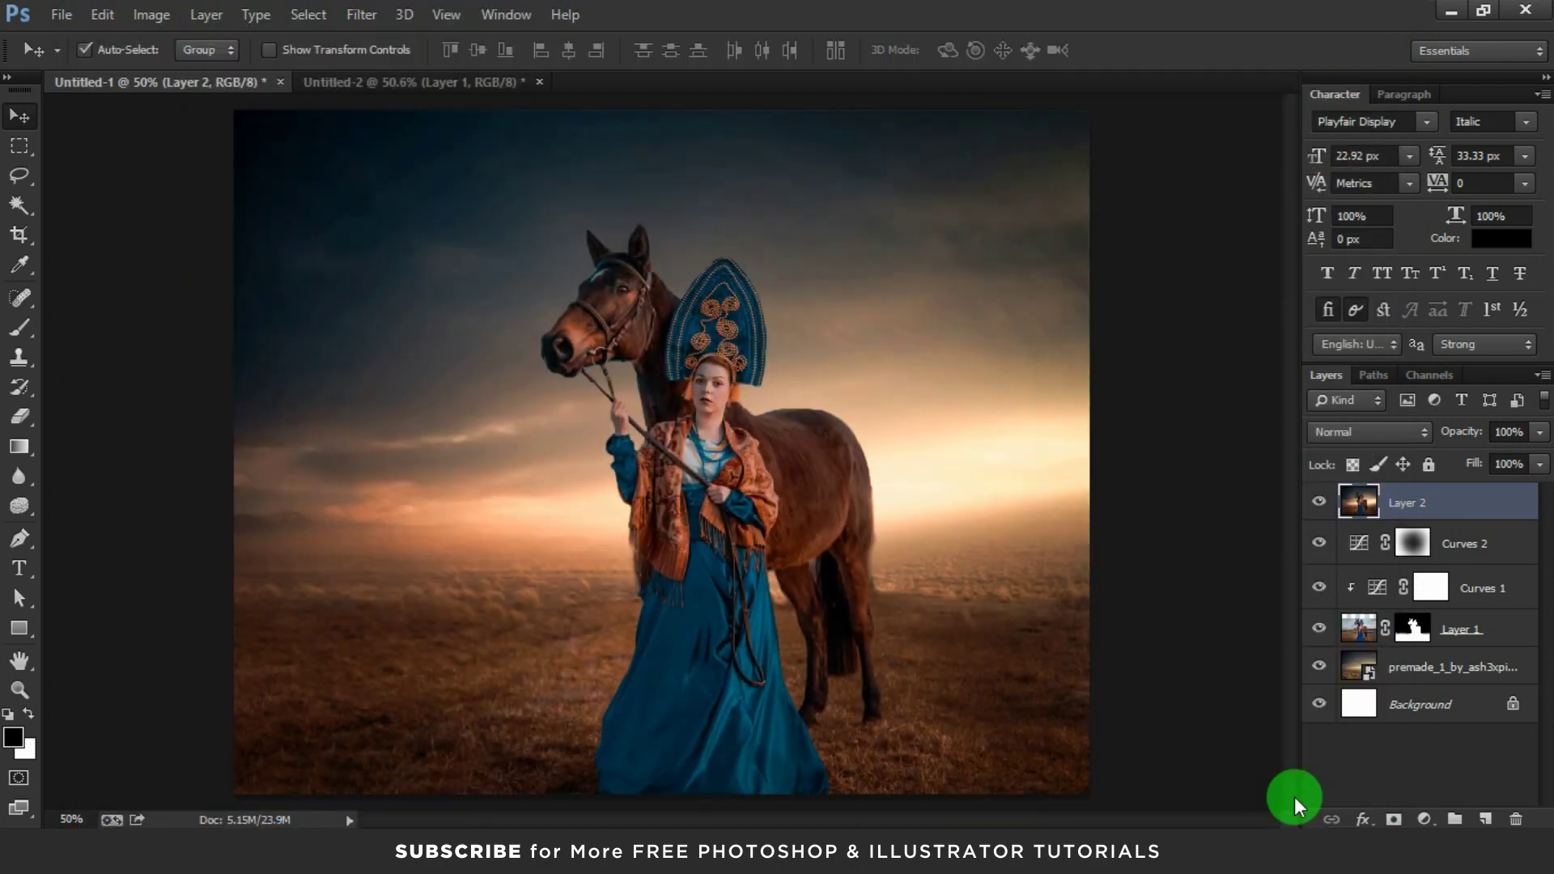
pyautogui.click(1317, 505)
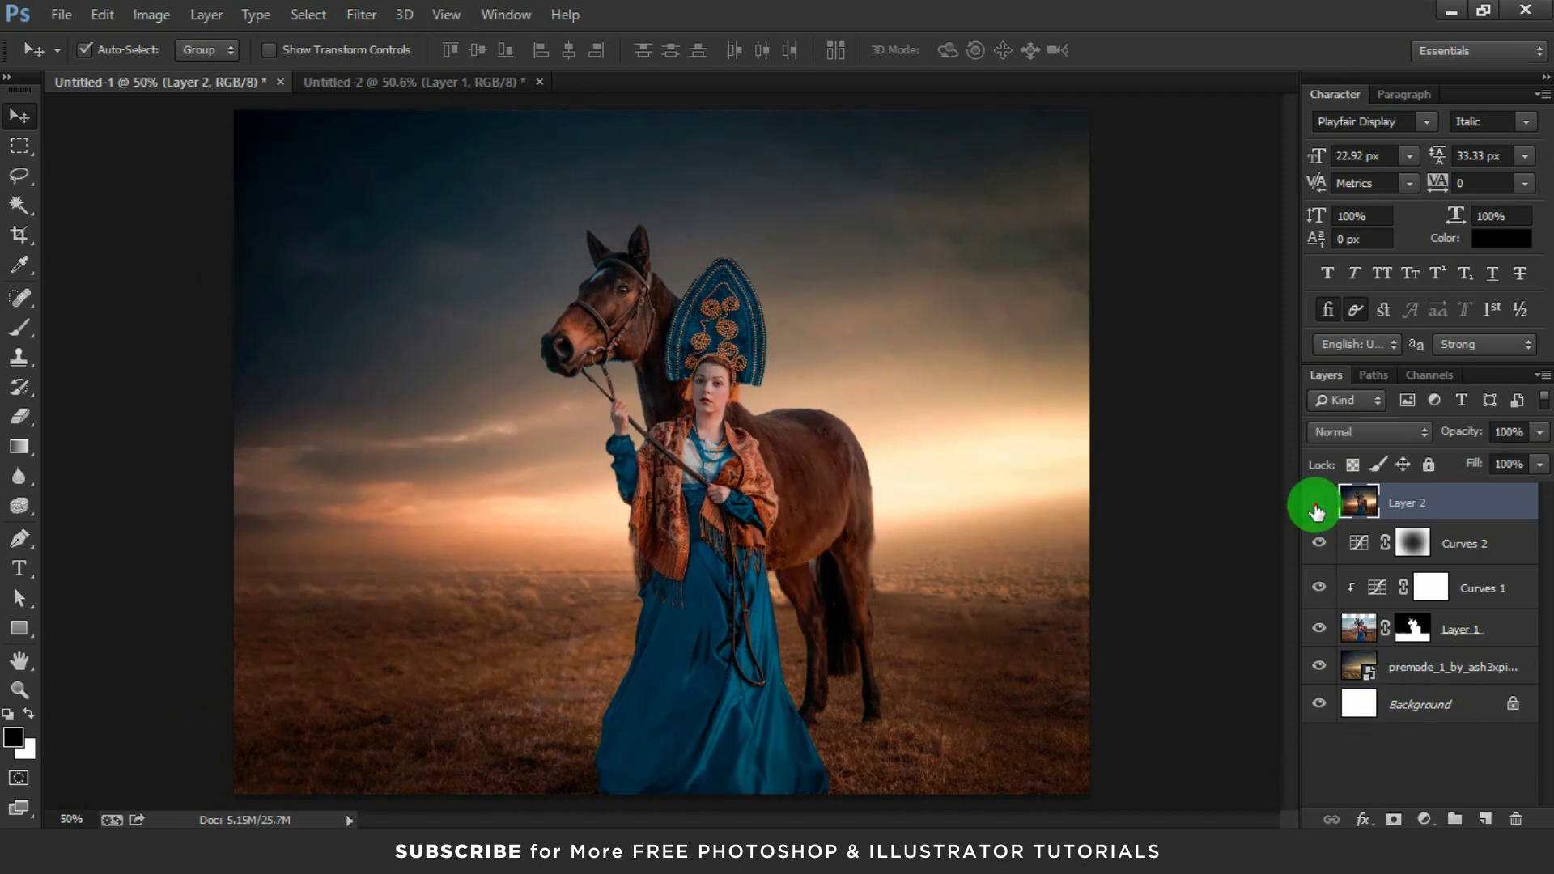
pyautogui.click(1317, 504)
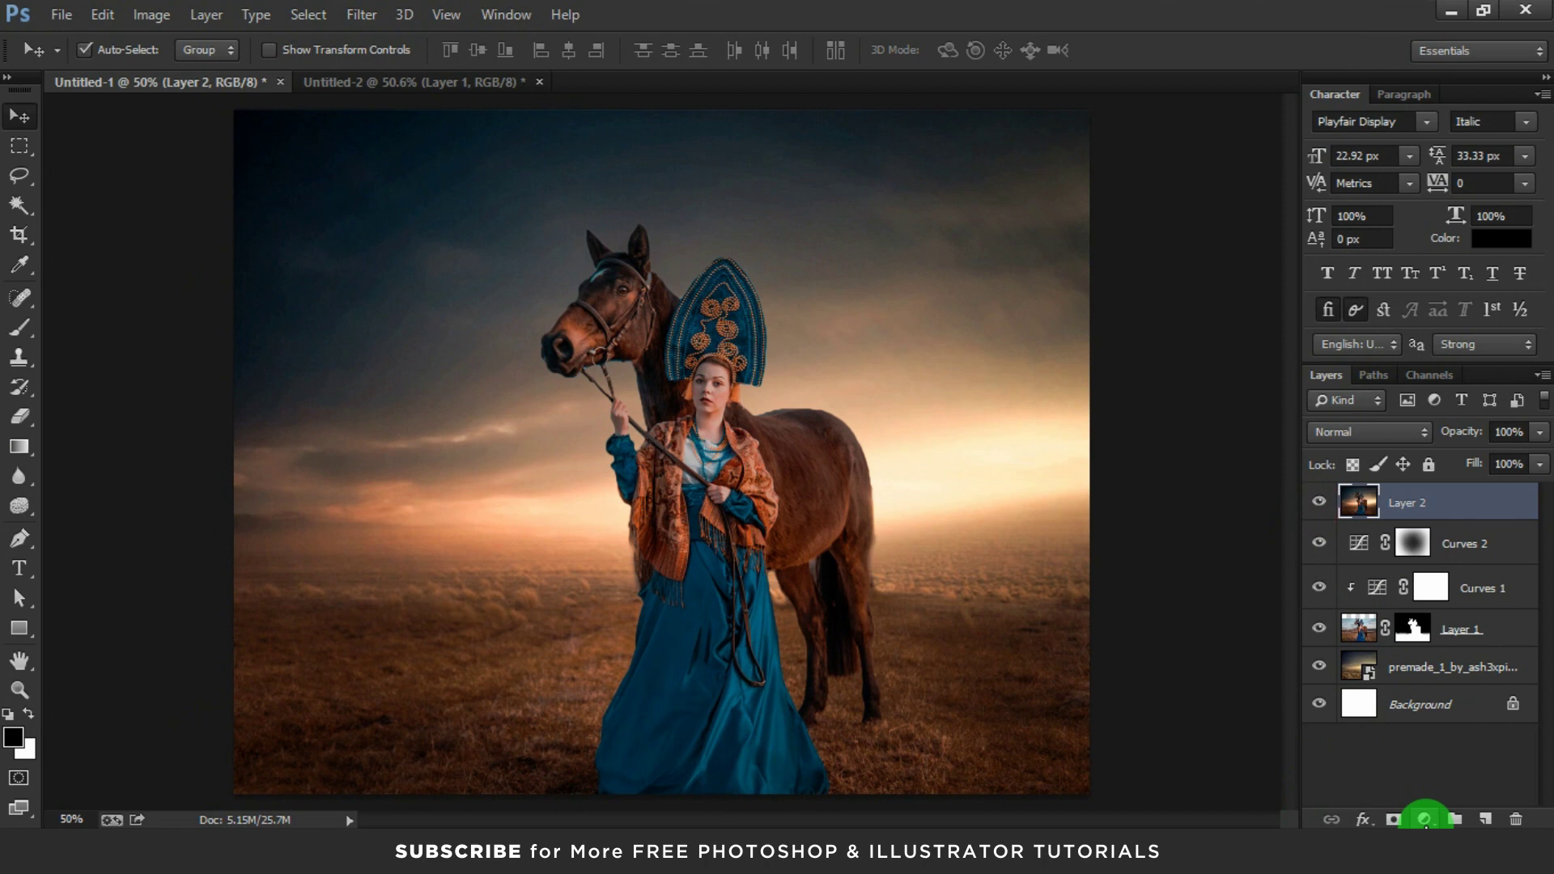
# Add a Vibrance adjustment layer with Vibrance set to -15
pyautogui.click(1425, 819)
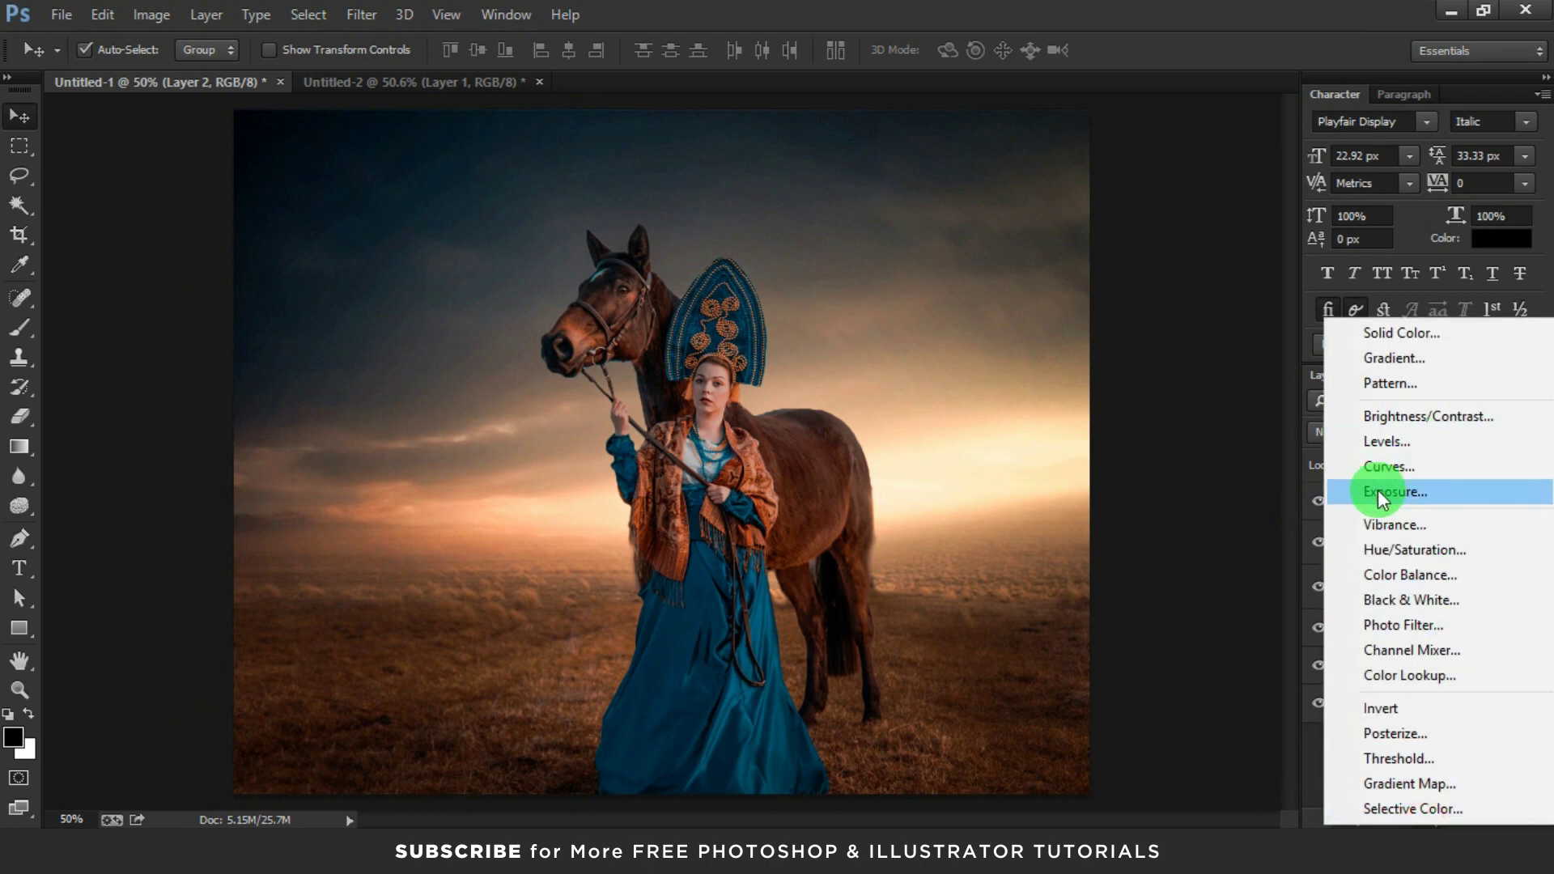
pyautogui.click(1392, 524)
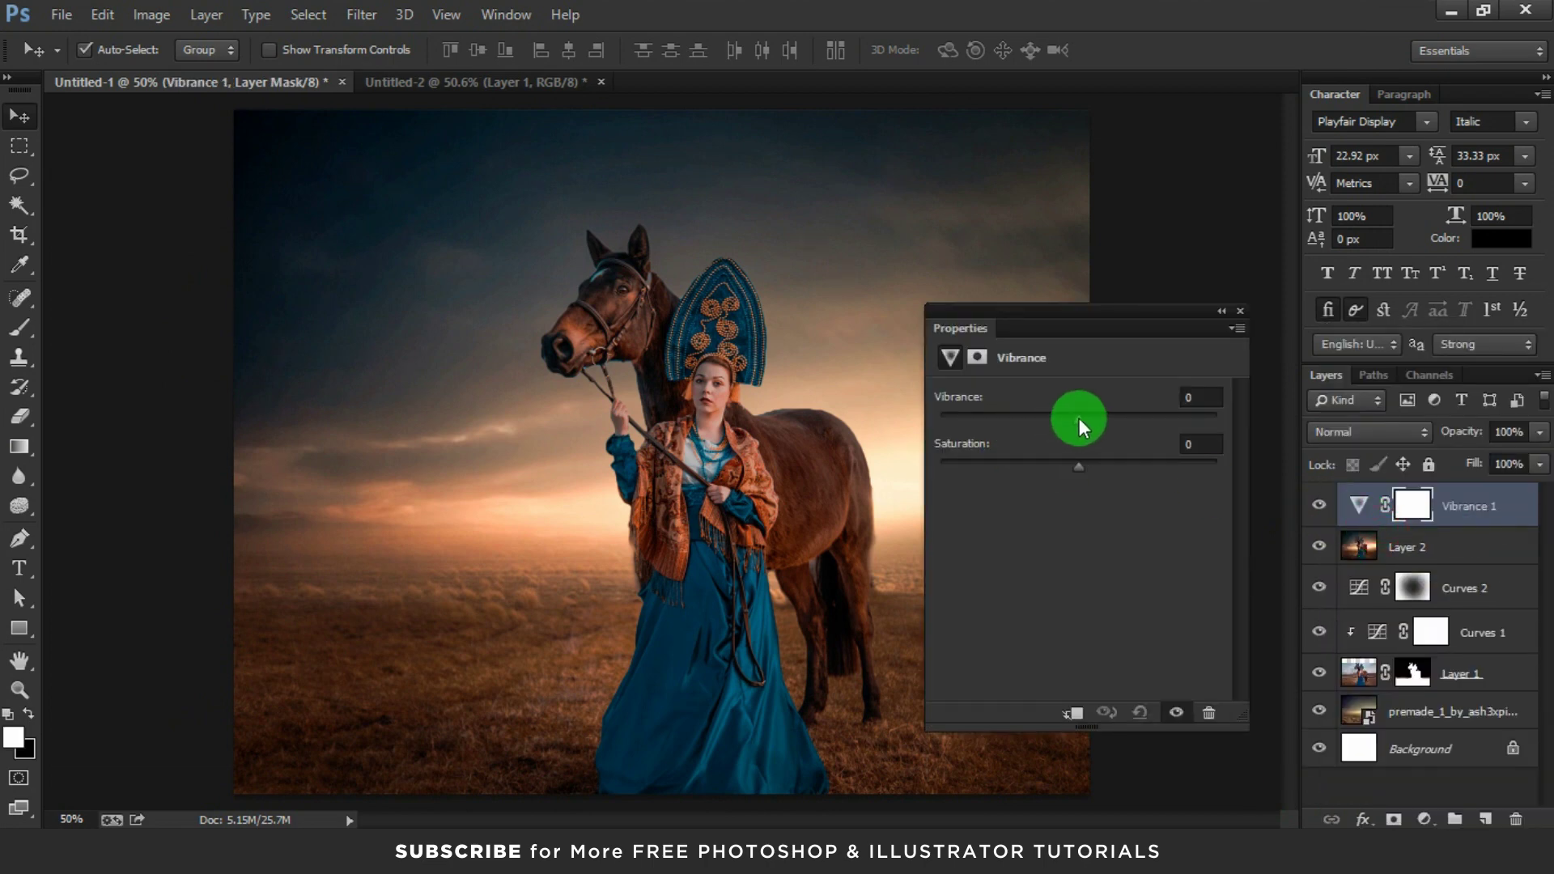
pyautogui.moveTo(1080, 417); pyautogui.dragTo(1064, 424)
pyautogui.click(1237, 310)
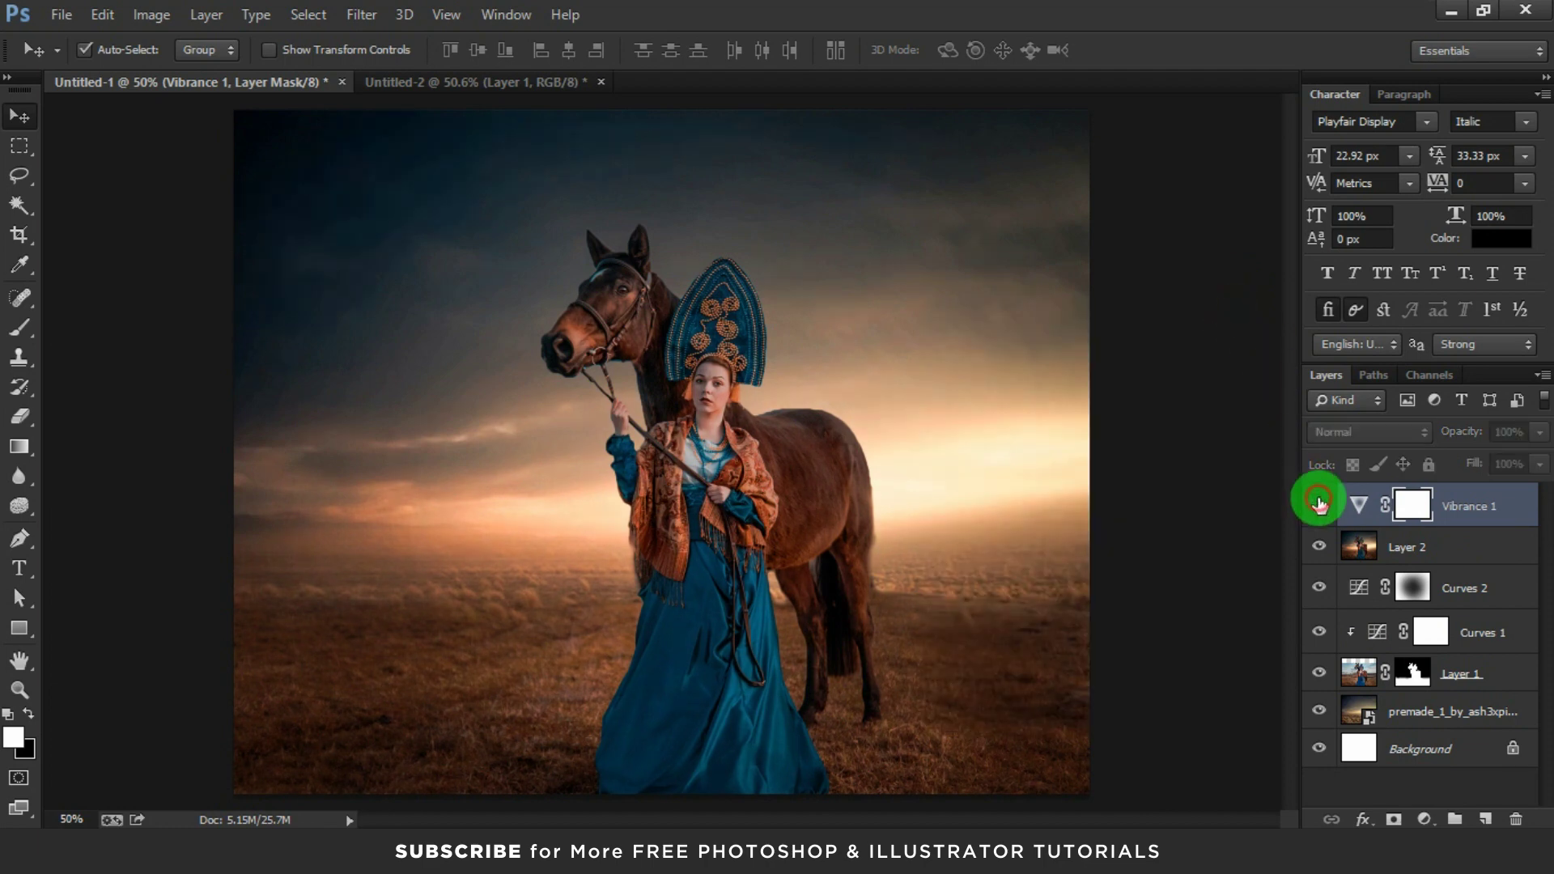
# Add a Gradient Fill layer with Radial style, Reverse ticked and Scale 169% for a dark vignette
pyautogui.click(1424, 819)
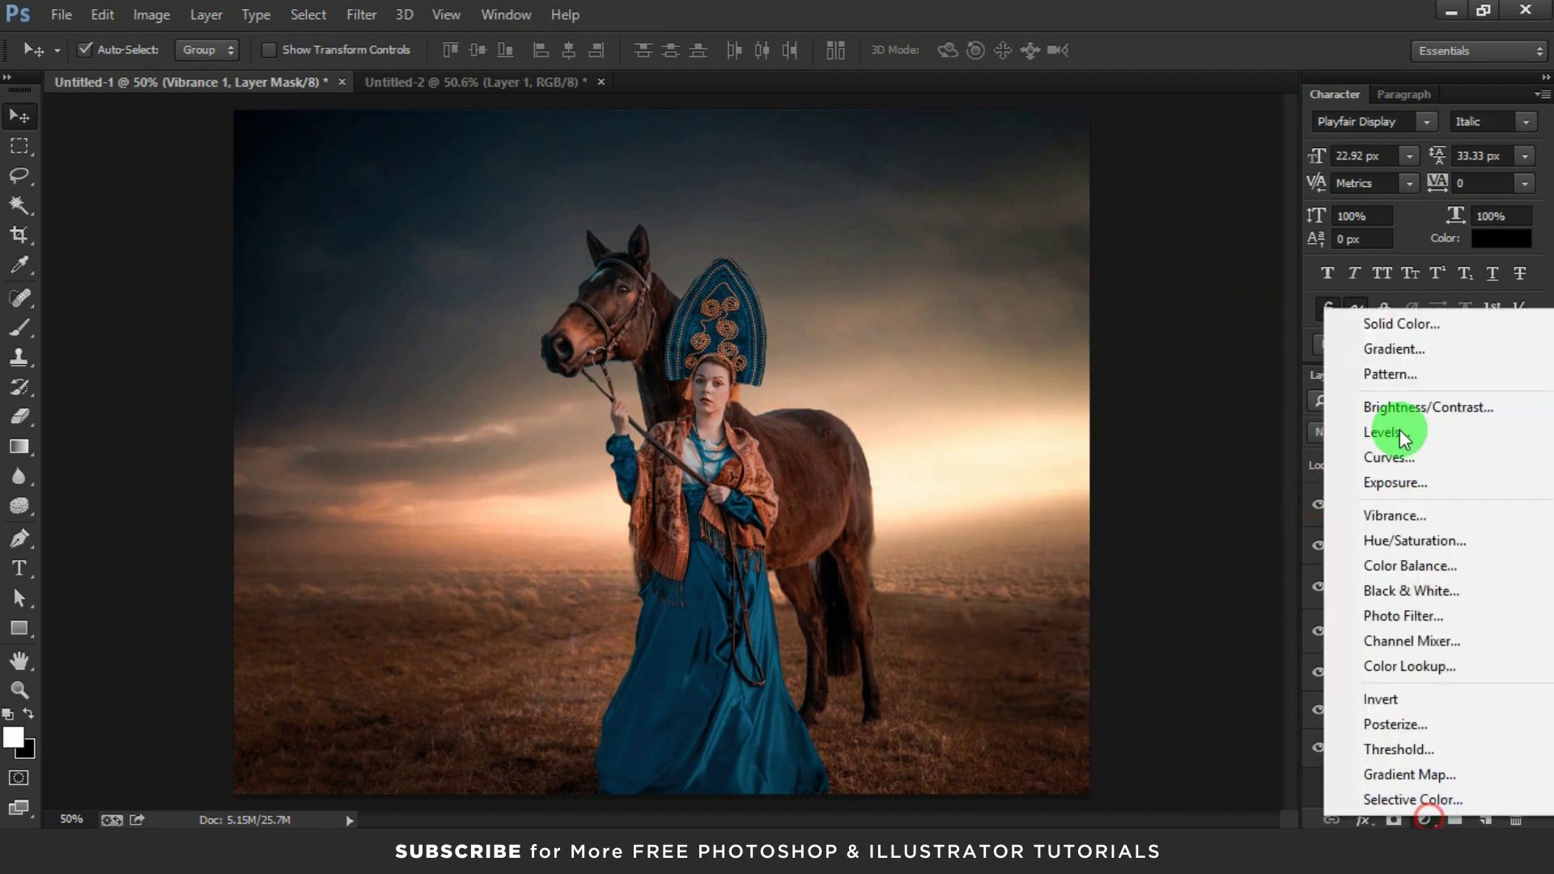
pyautogui.click(1416, 352)
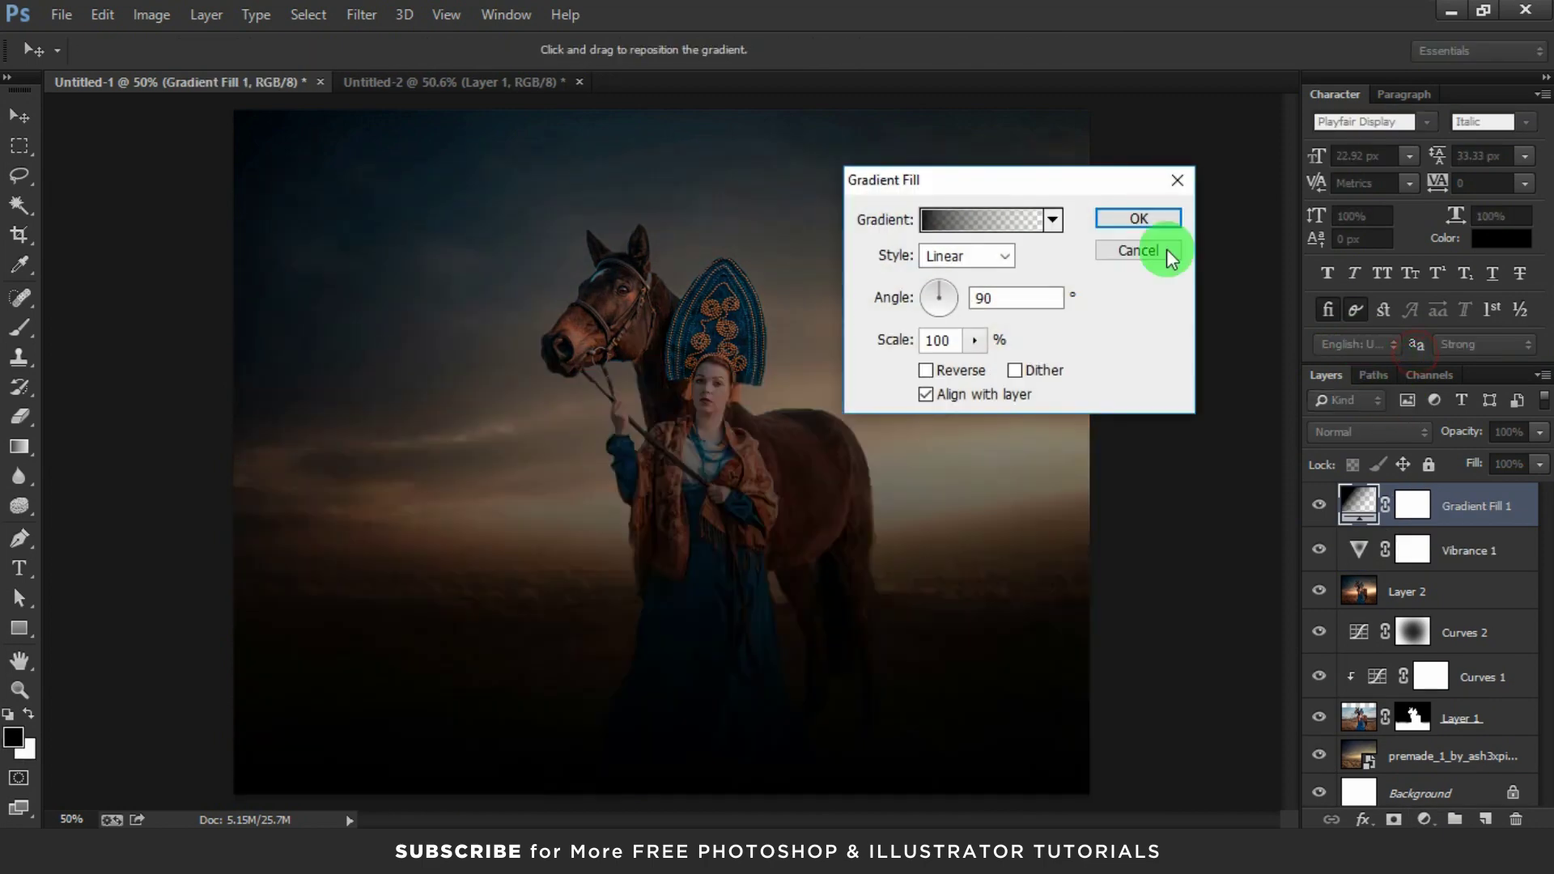
pyautogui.click(1001, 259)
pyautogui.click(955, 292)
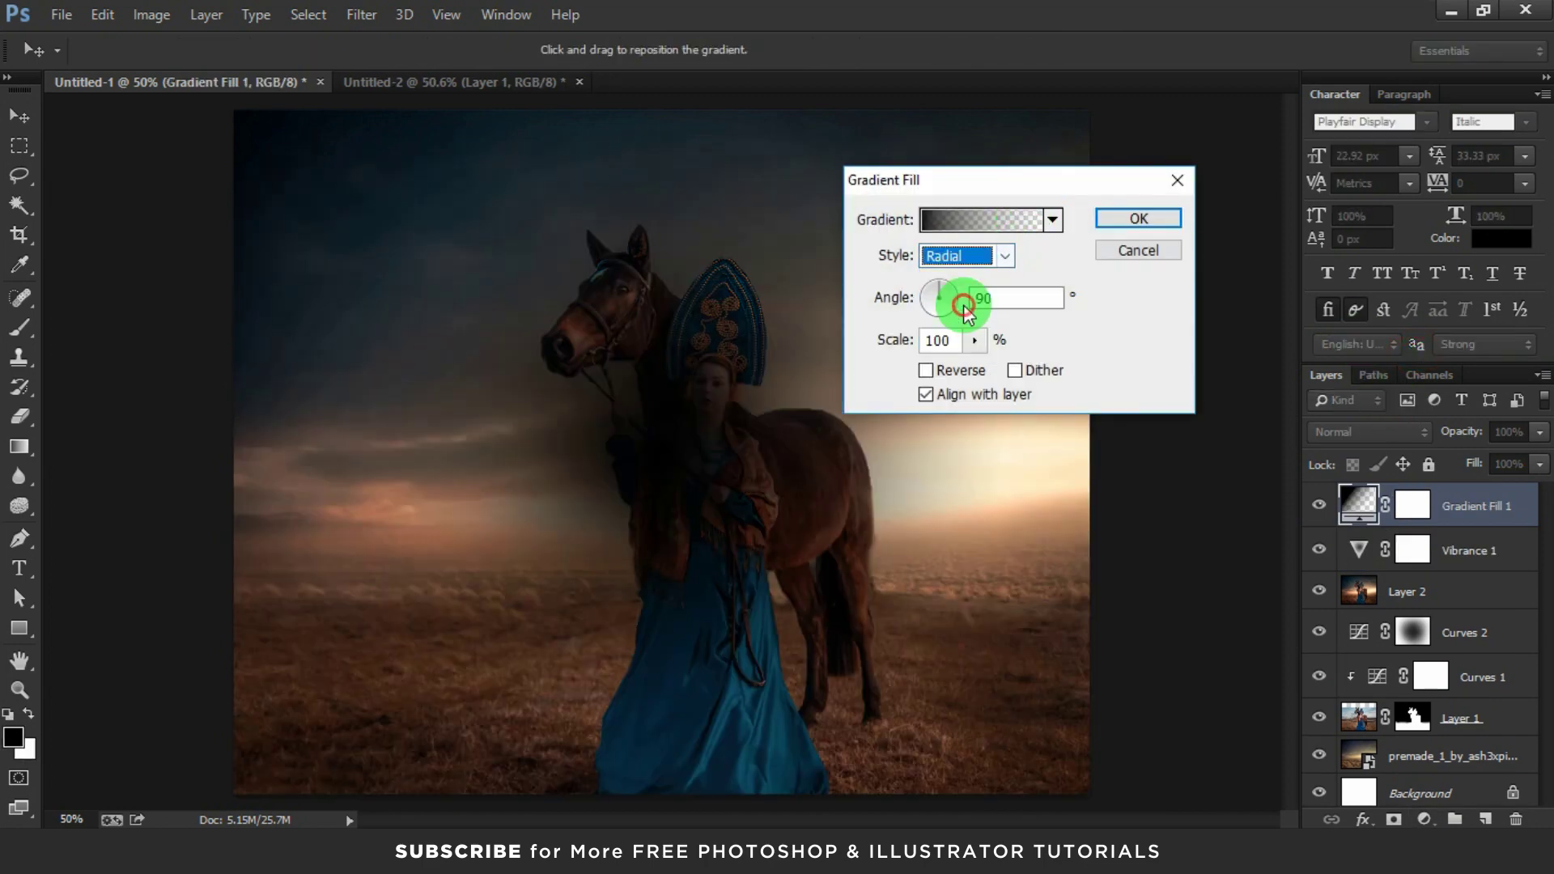
pyautogui.click(931, 373)
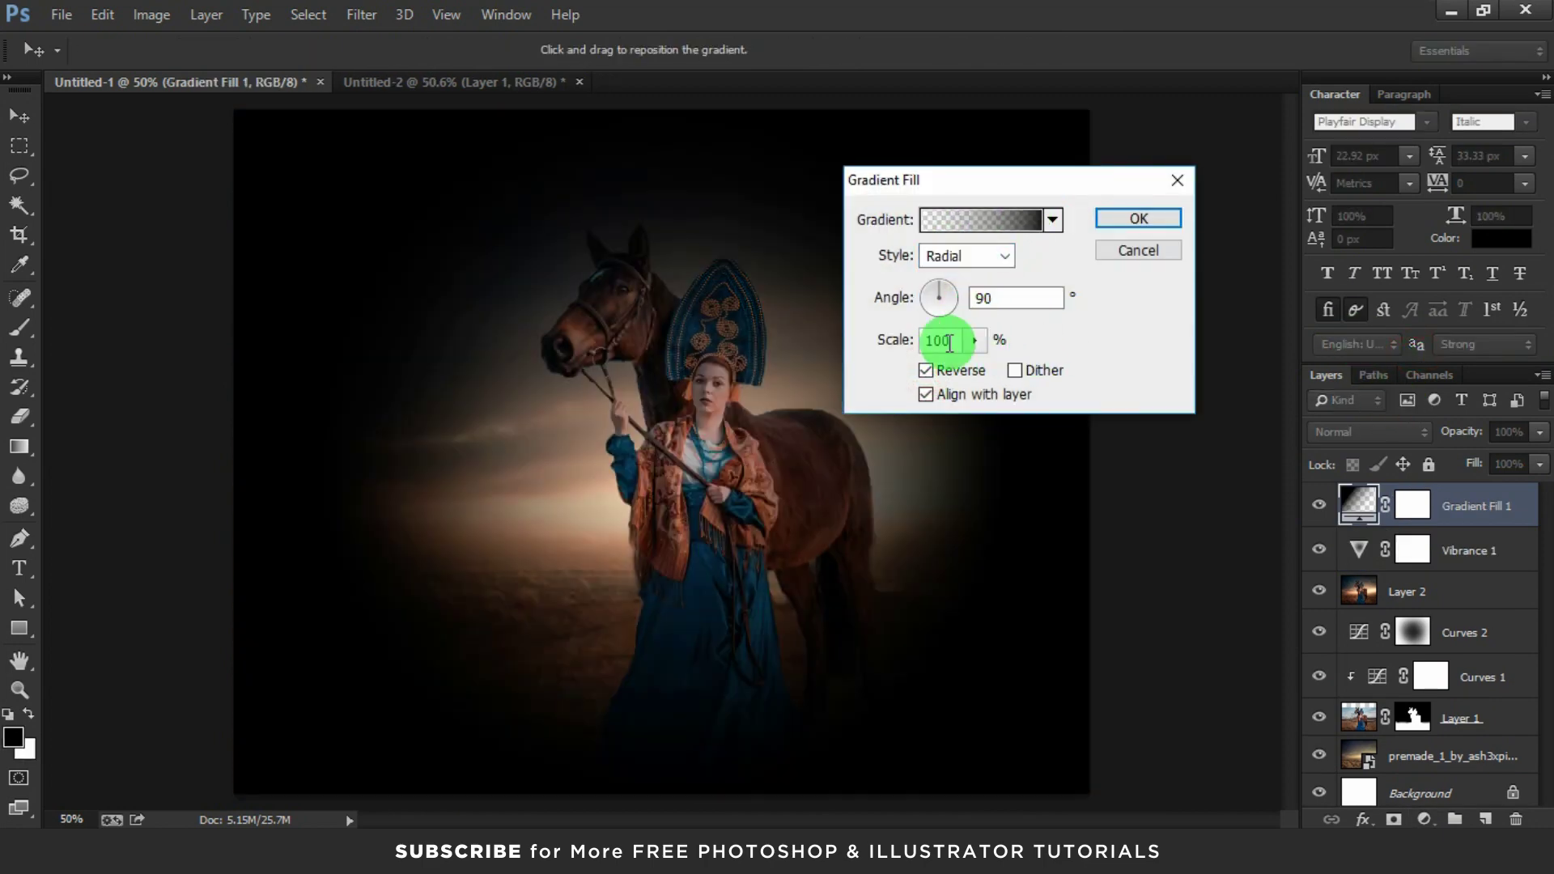
pyautogui.moveTo(893, 346); pyautogui.dragTo(922, 346)
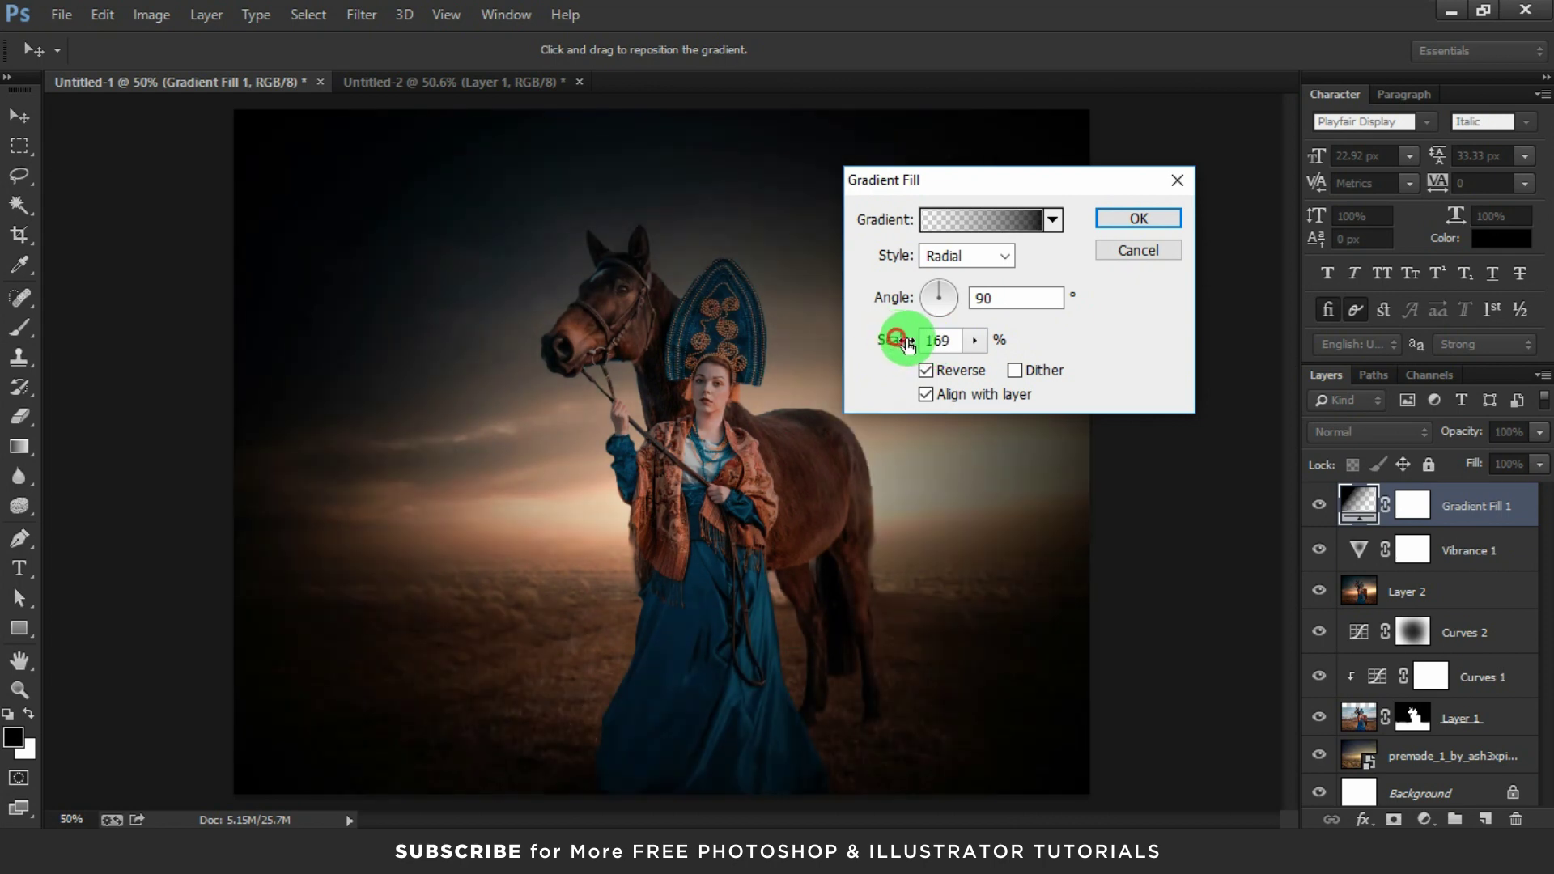
pyautogui.click(1107, 220)
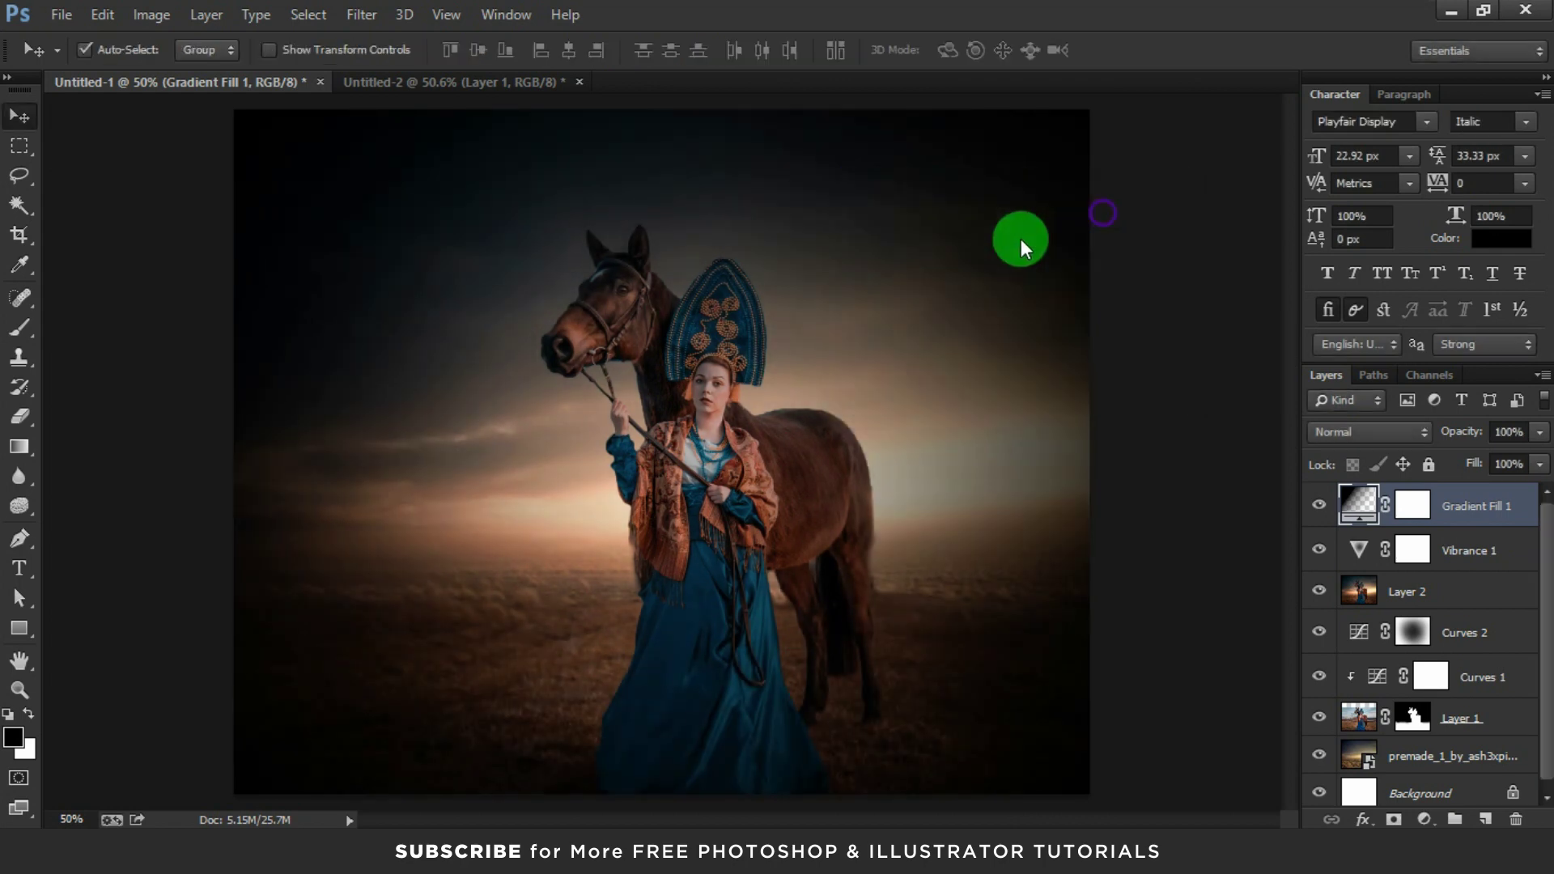
# Select the Gradient Fill 1 mask and lower the layer's opacity to 33%
pyautogui.click(1413, 505)
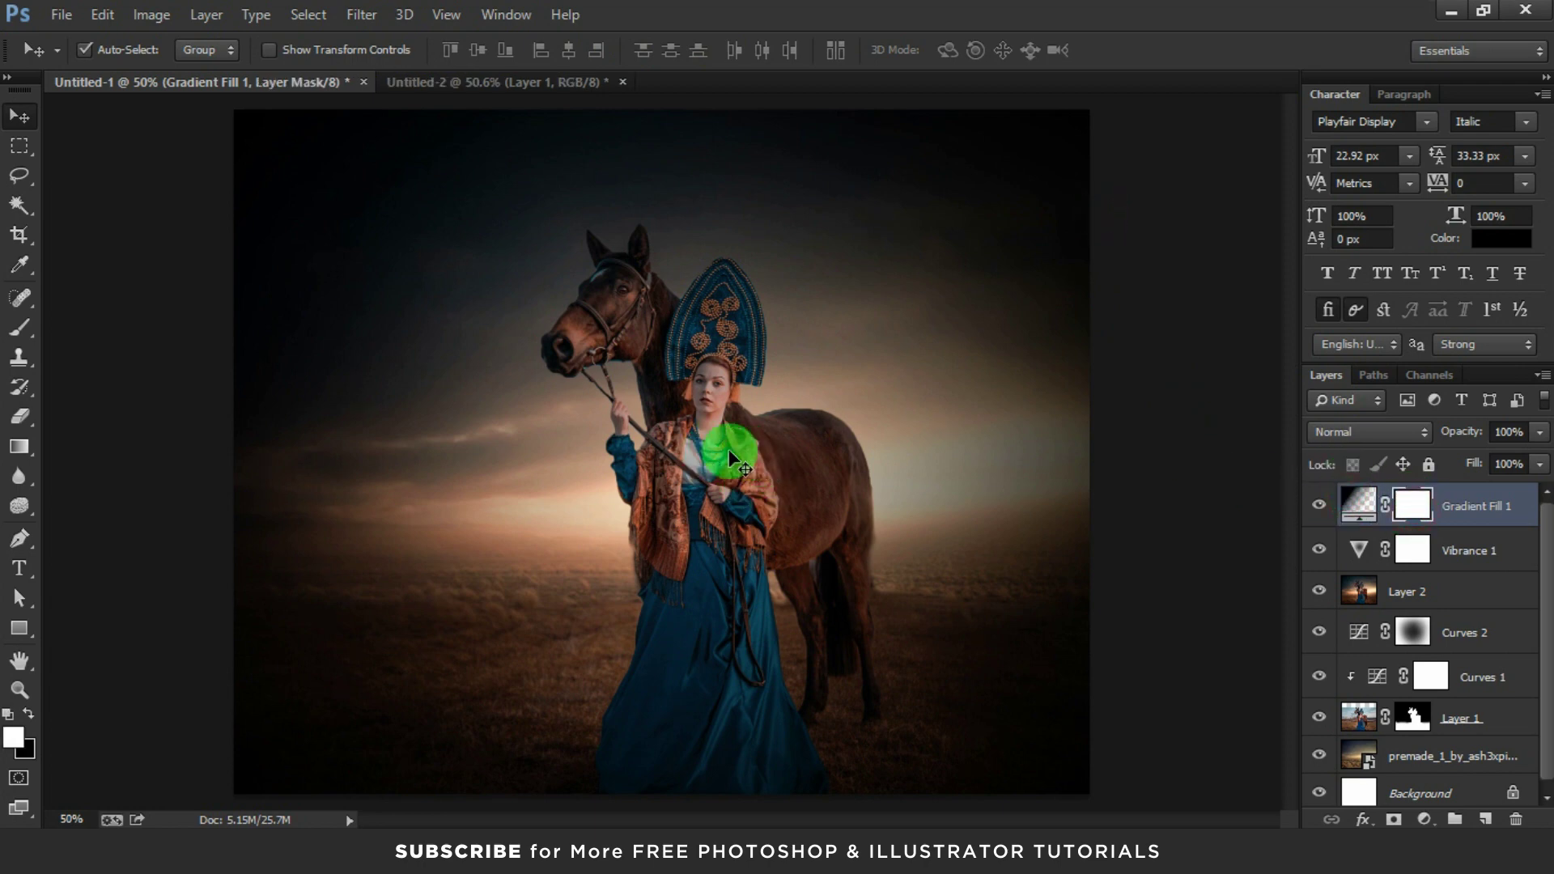
pyautogui.moveTo(1455, 435); pyautogui.dragTo(1451, 444)
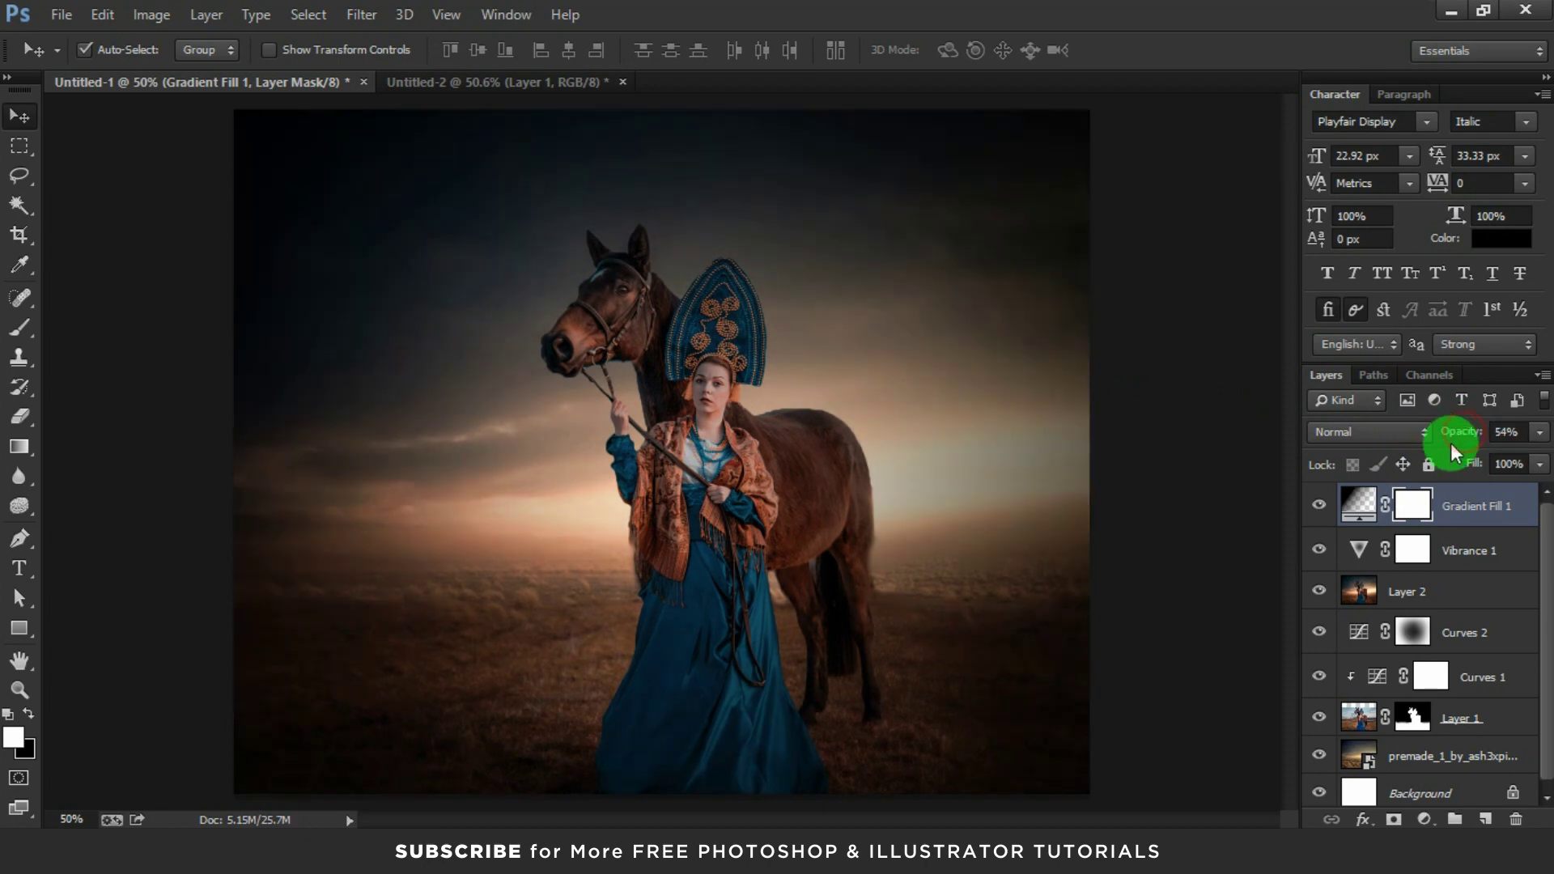
pyautogui.moveTo(1450, 444); pyautogui.dragTo(1441, 439)
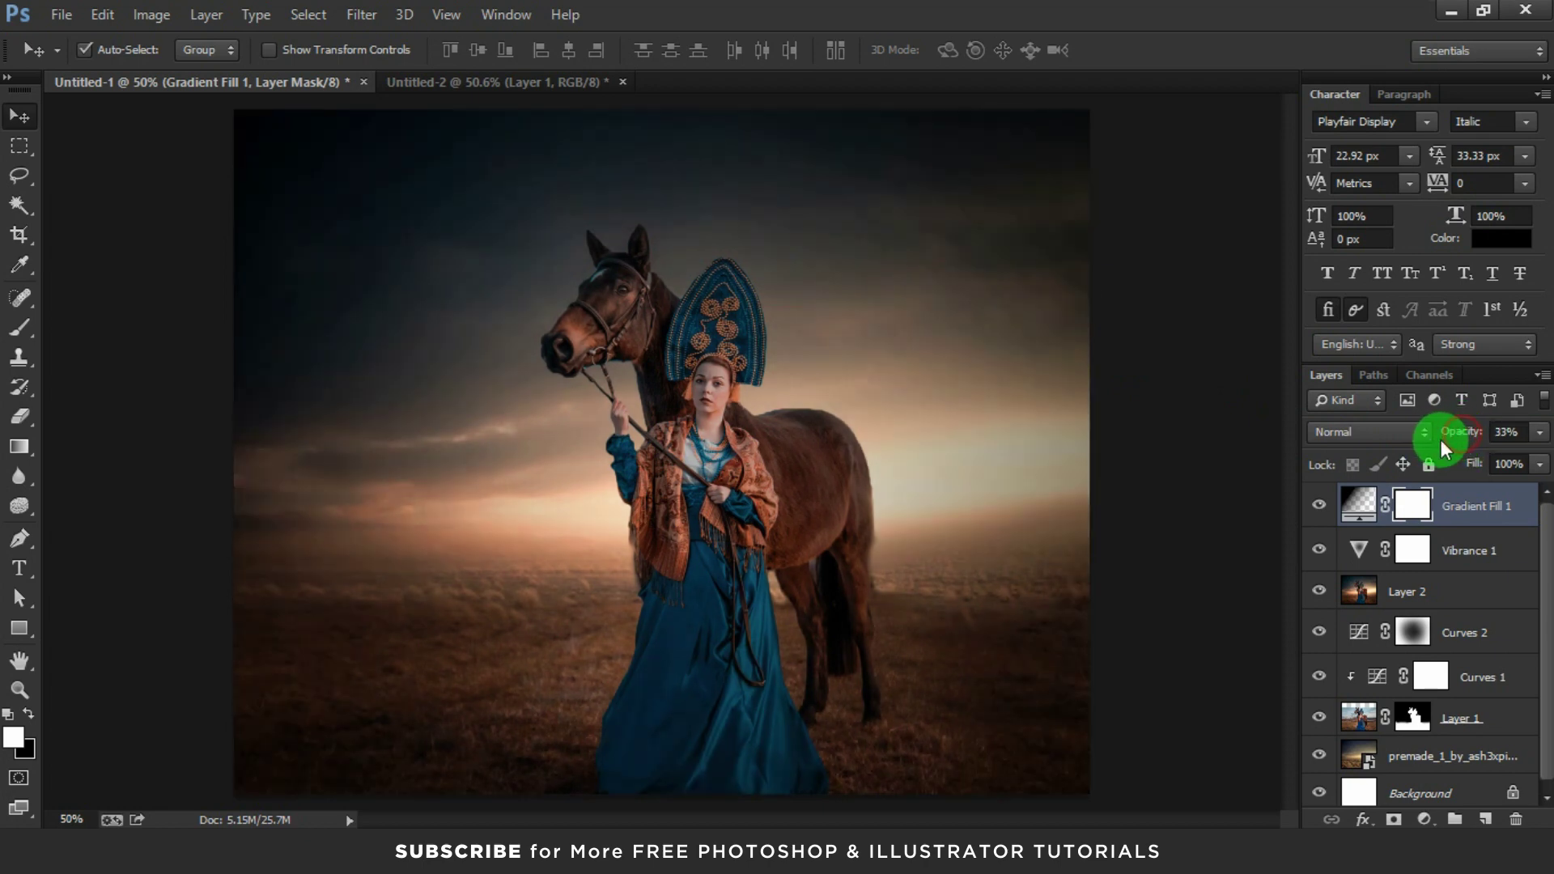
pyautogui.click(1466, 439)
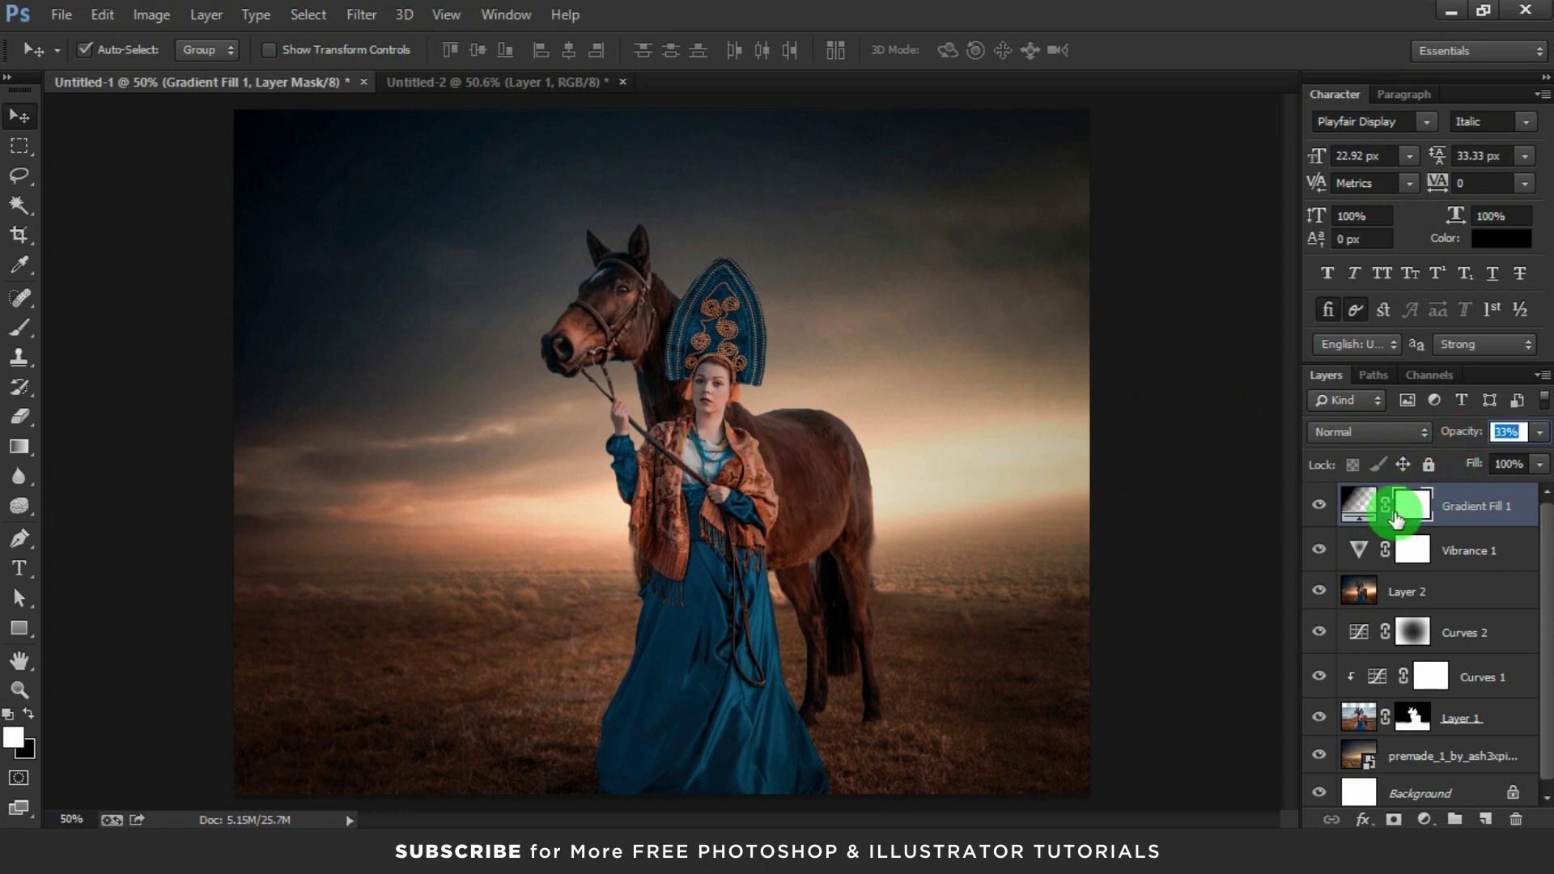
pyautogui.click(1469, 495)
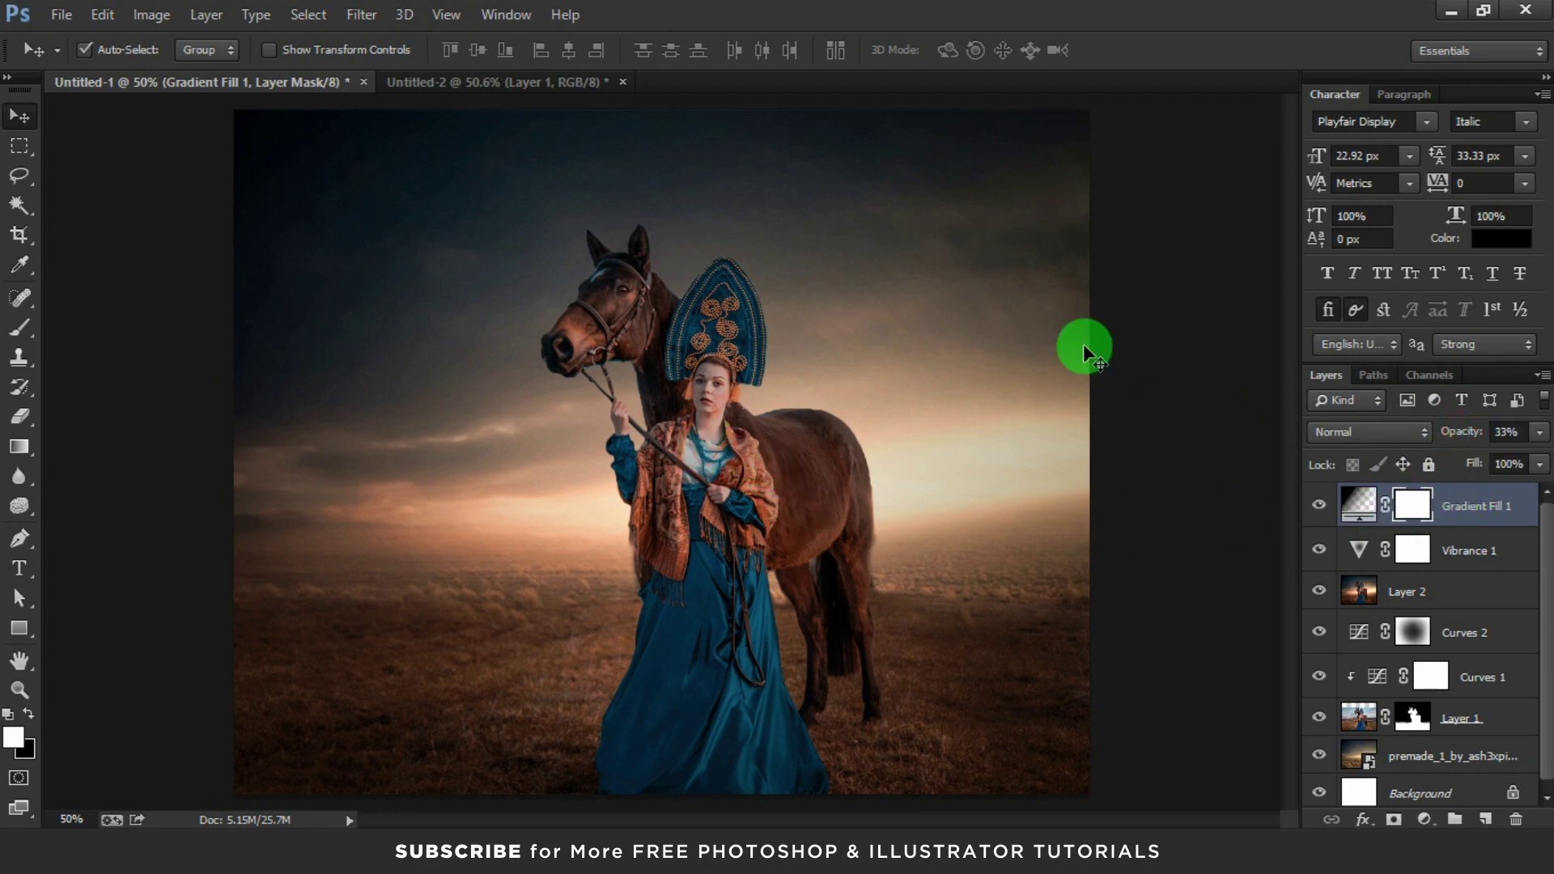
pyautogui.click(18, 418)
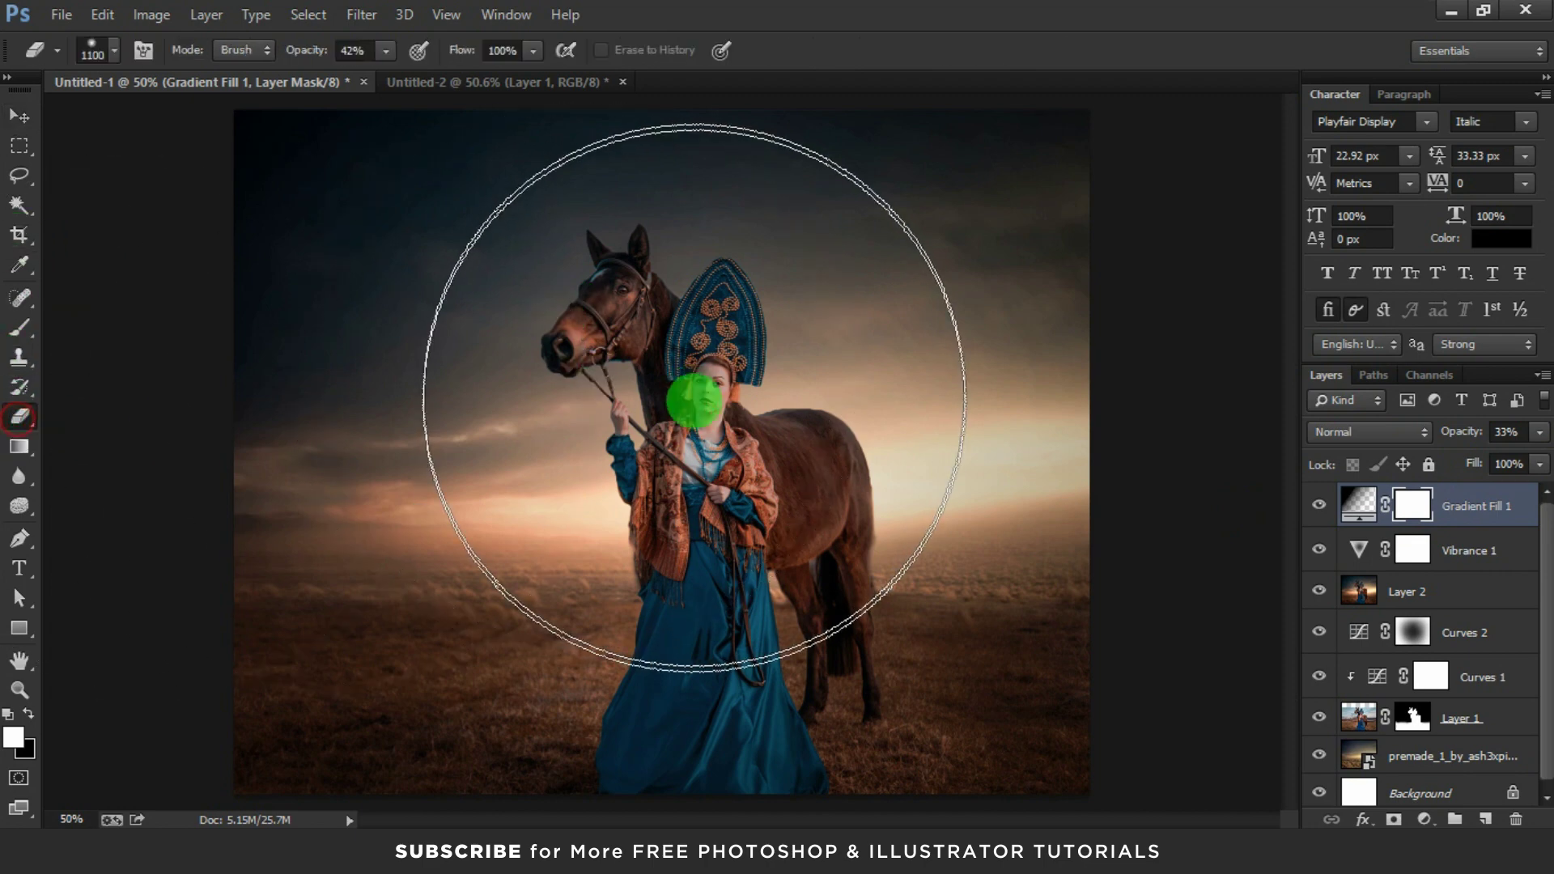
# Erase the Gradient Fill mask at 10% eraser opacity over the left sky, horizon and horse
pyautogui.moveTo(649, 399); pyautogui.dragTo(635, 335)
pyautogui.moveTo(306, 50); pyautogui.dragTo(279, 68)
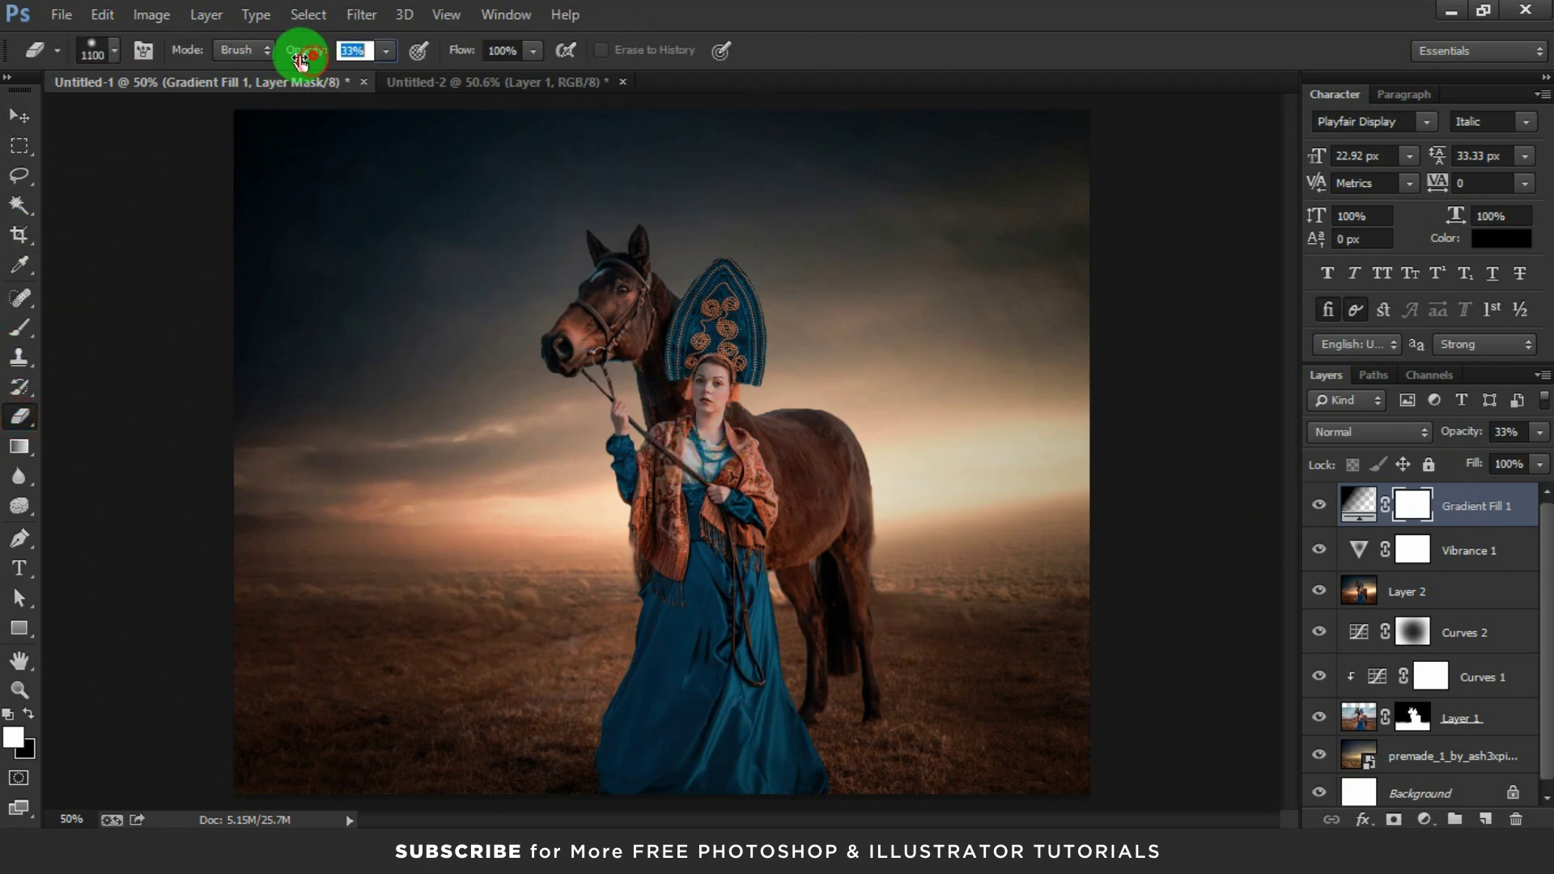
pyautogui.moveTo(642, 305)
pyautogui.mouseDown()
pyautogui.moveTo(692, 492)
pyautogui.moveTo(583, 496)
pyautogui.moveTo(566, 348)
pyautogui.moveTo(790, 323)
pyautogui.moveTo(899, 292)
pyautogui.moveTo(909, 537)
pyautogui.mouseUp()
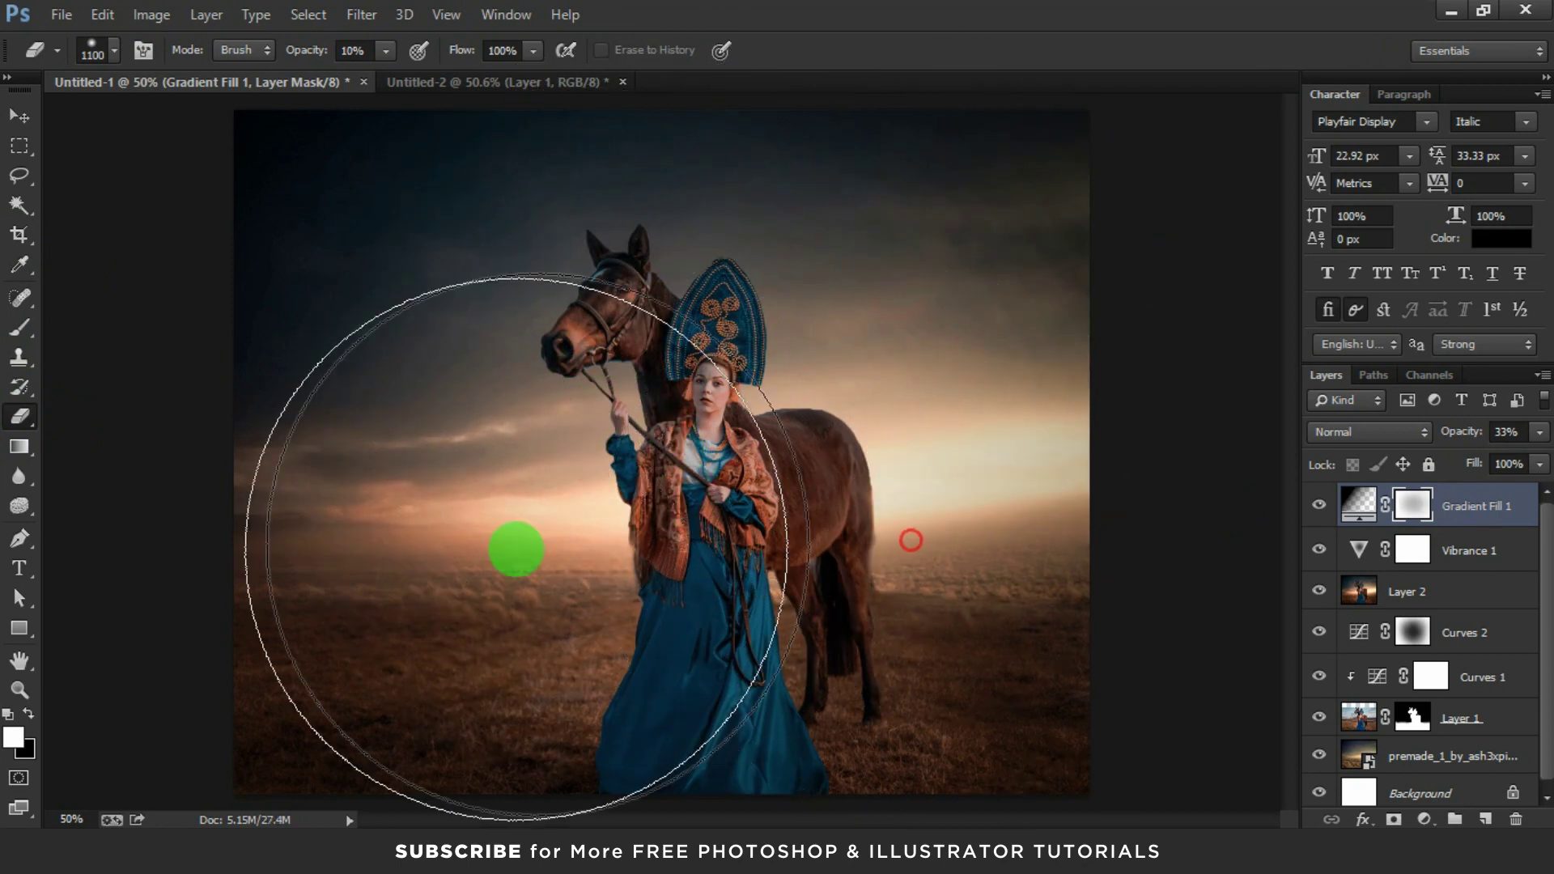
pyautogui.moveTo(513, 548); pyautogui.dragTo(579, 501)
pyautogui.moveTo(607, 376); pyautogui.dragTo(608, 377)
pyautogui.click(19, 116)
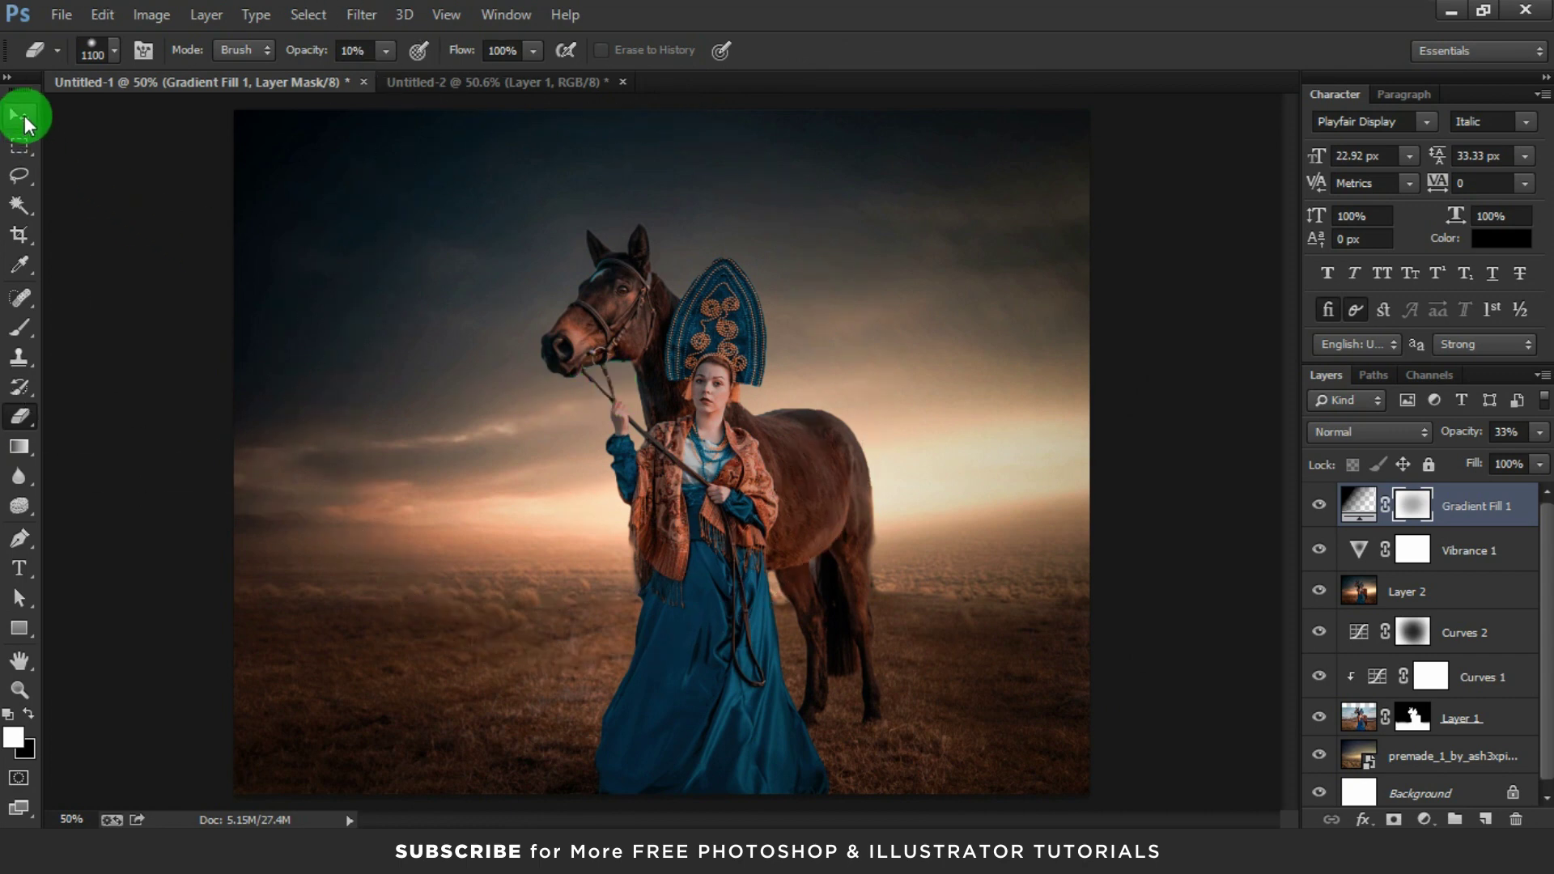
pyautogui.moveTo(429, 279); pyautogui.dragTo(1218, 489)
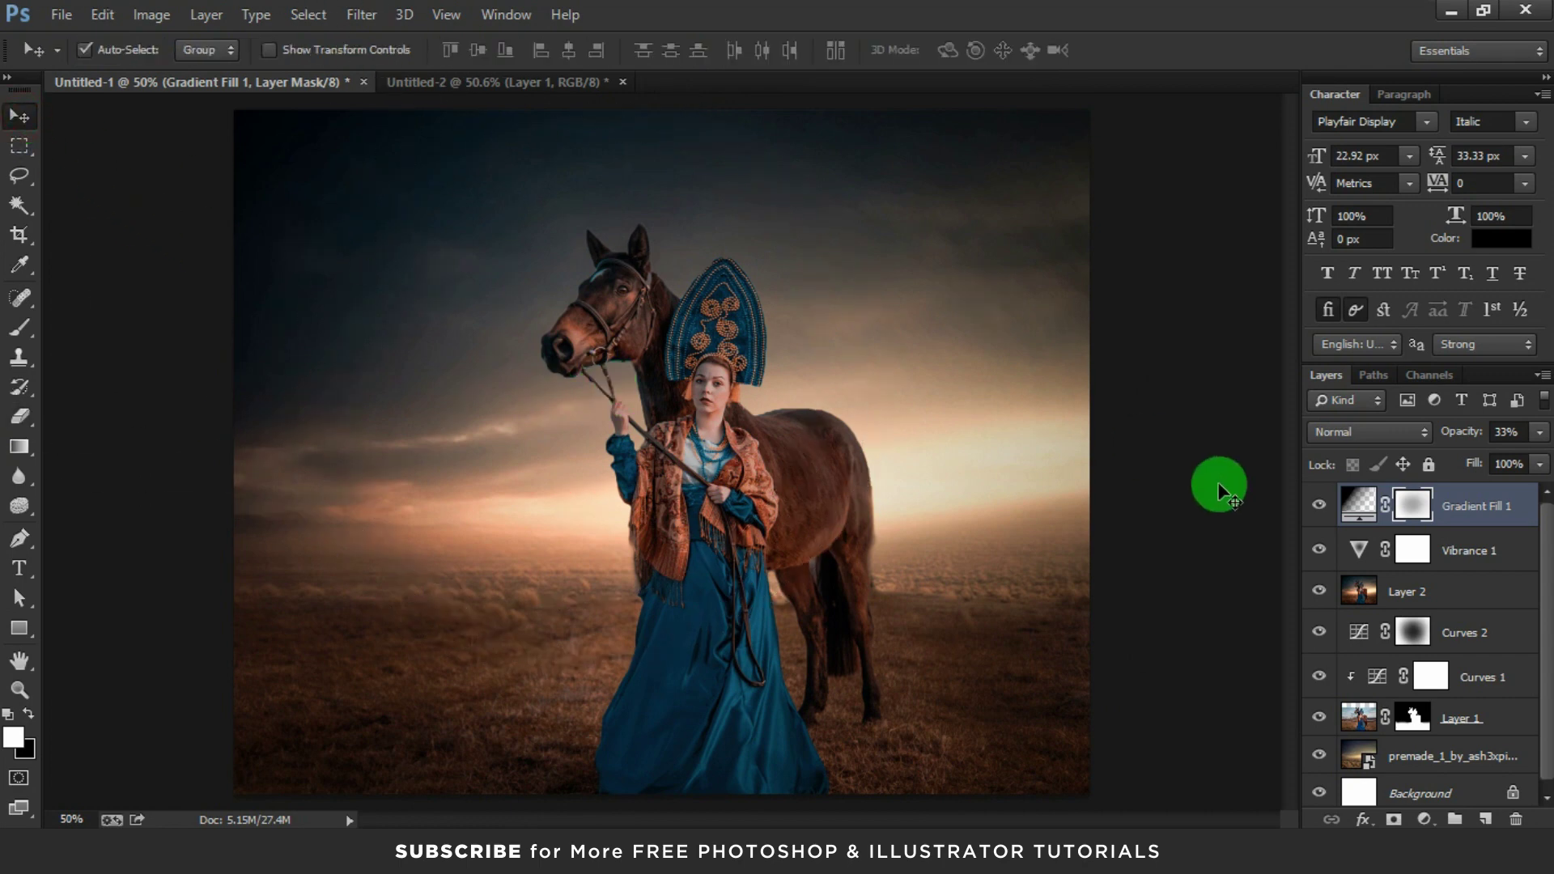
pyautogui.click(1319, 506)
pyautogui.click(1320, 506)
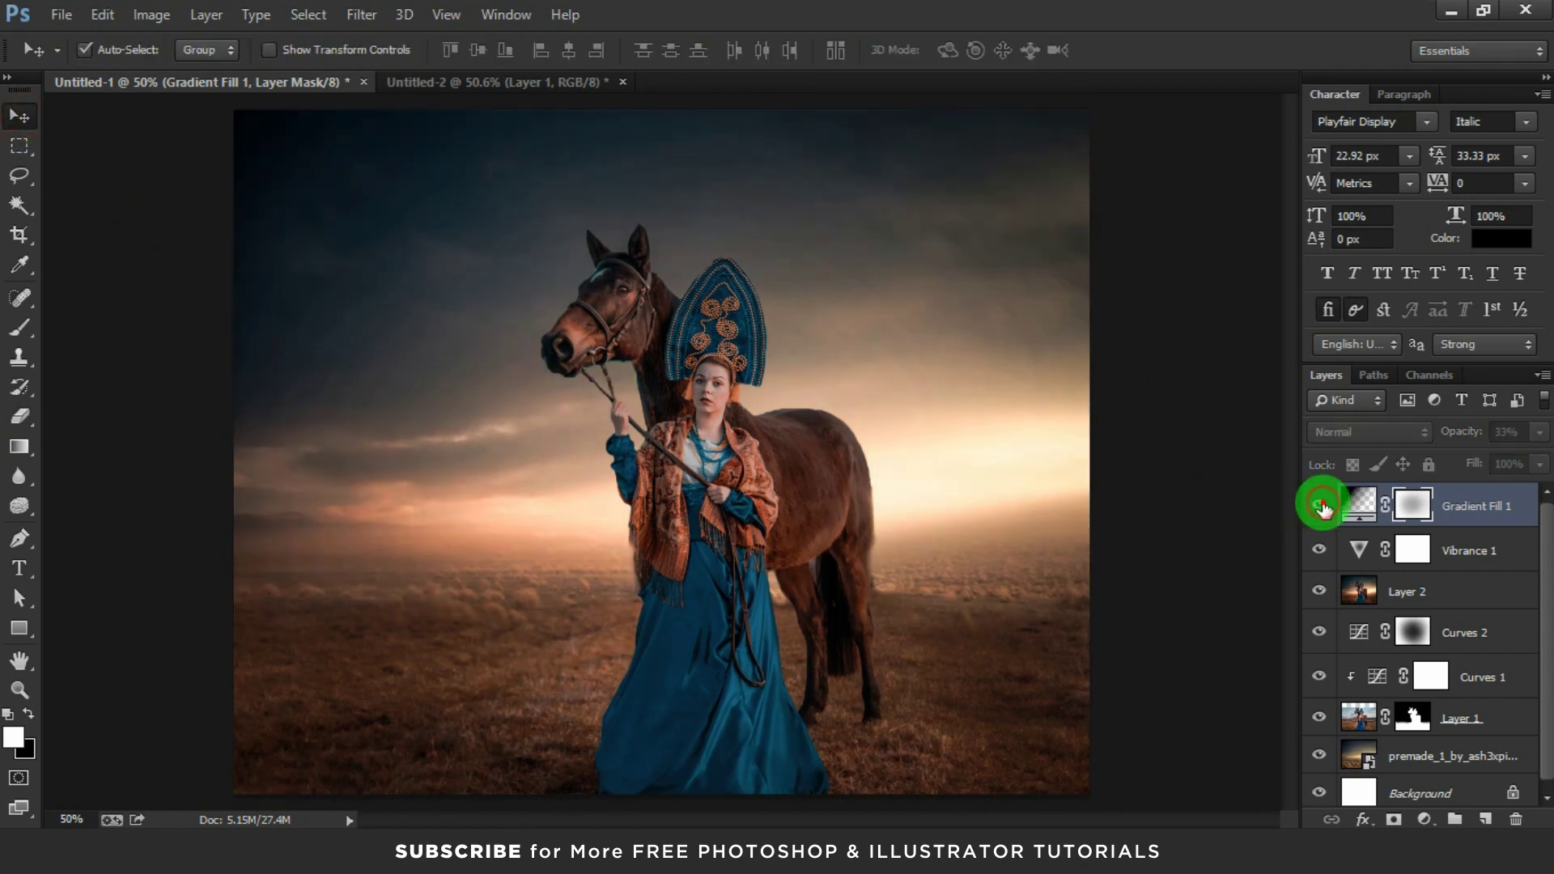
pyautogui.click(1142, 475)
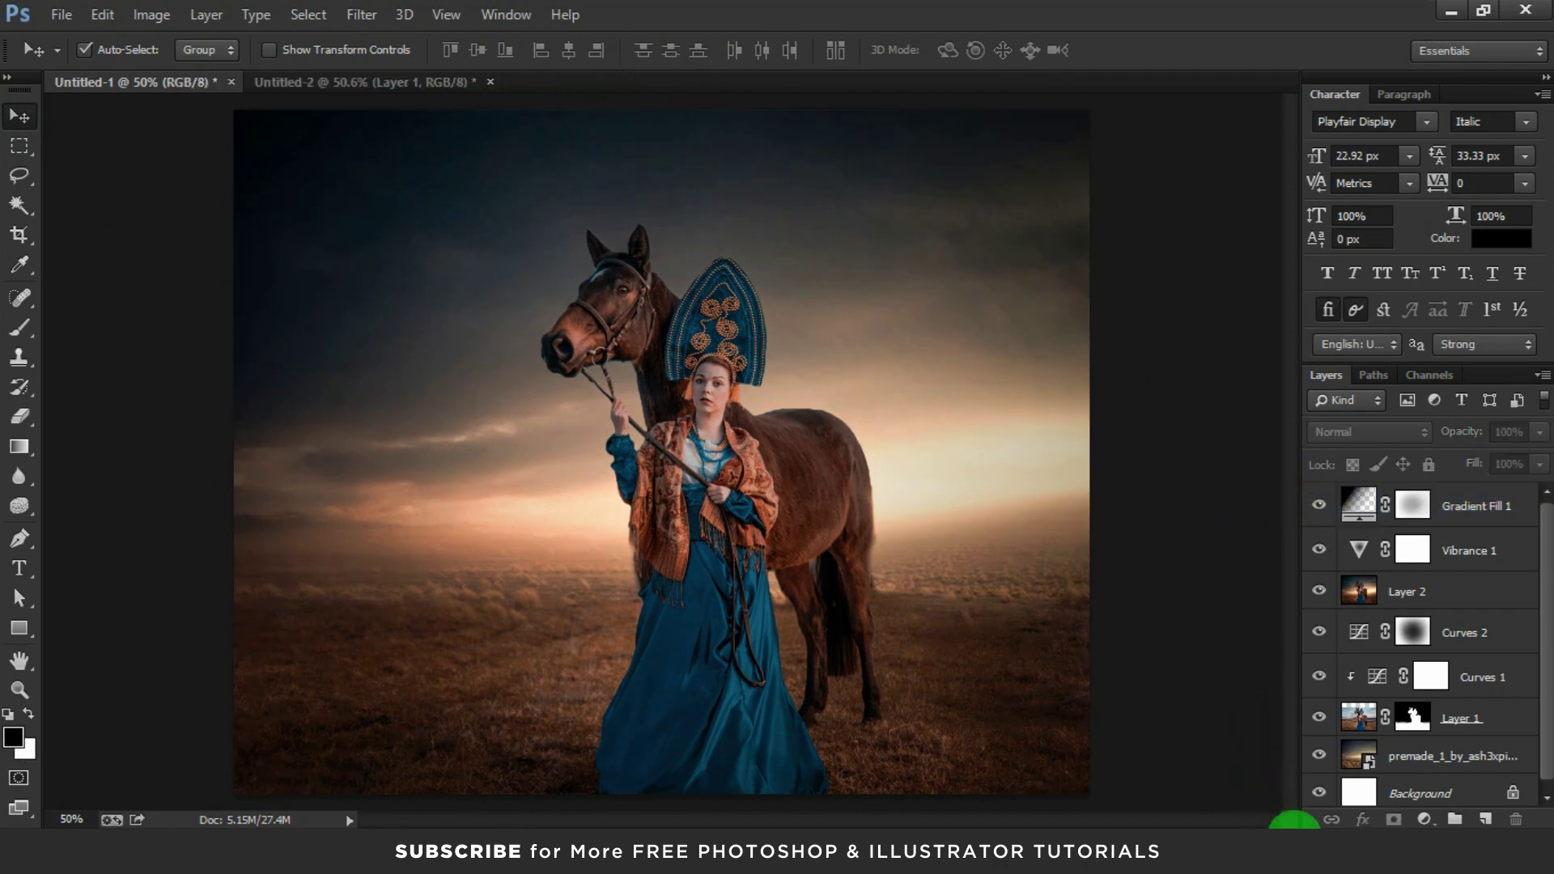
pyautogui.click(1295, 824)
pyautogui.click(1349, 811)
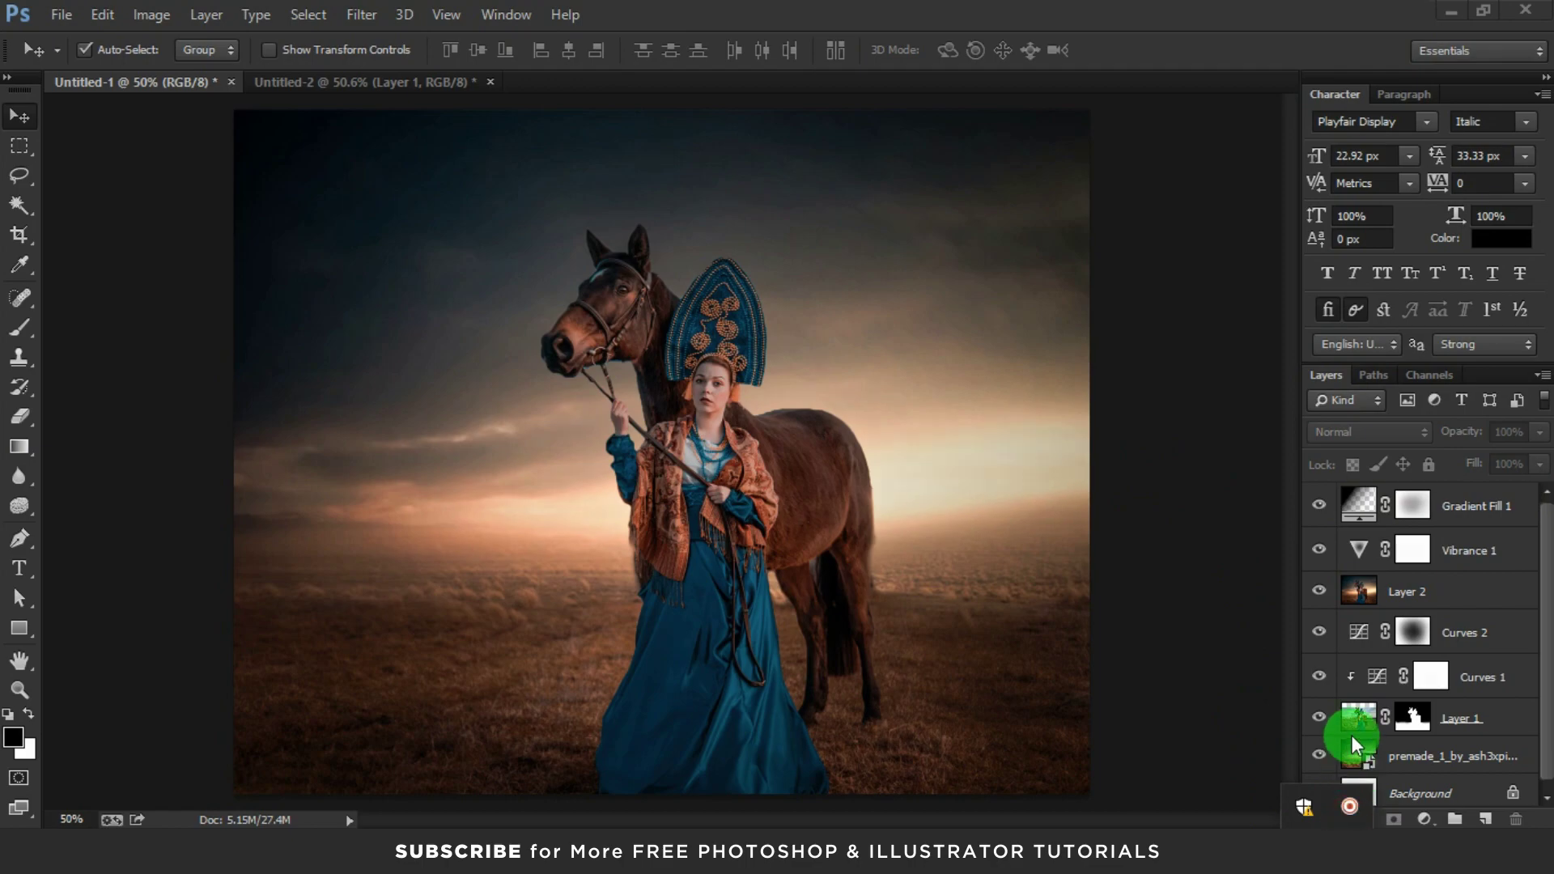